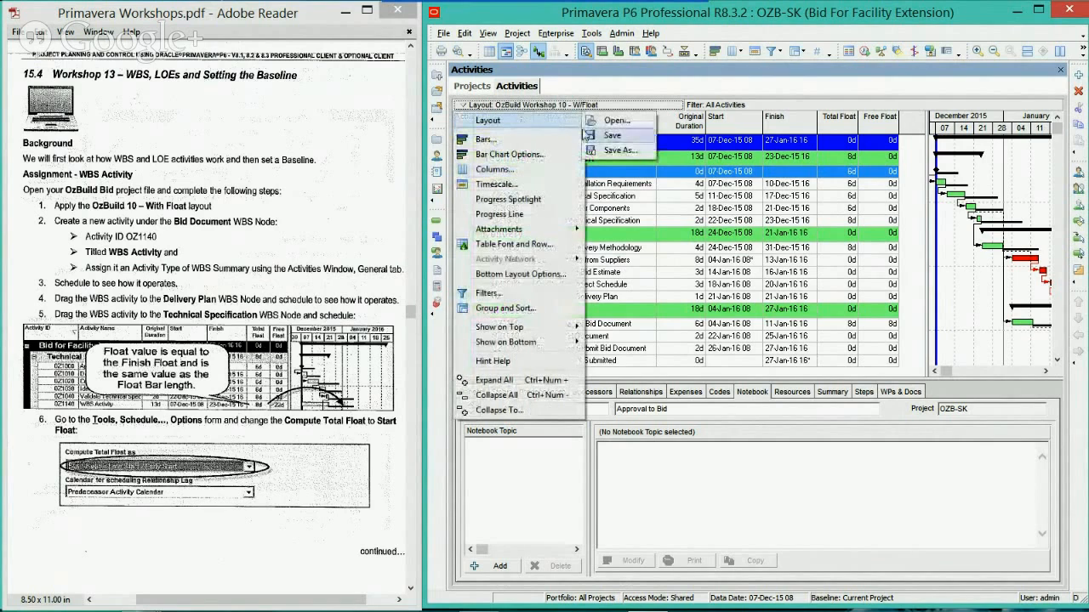
Apply the saved layout OzBuild Workshop 10 - W/Float to the activities view
{"action": "left_click", "coordinate": [613, 121]}
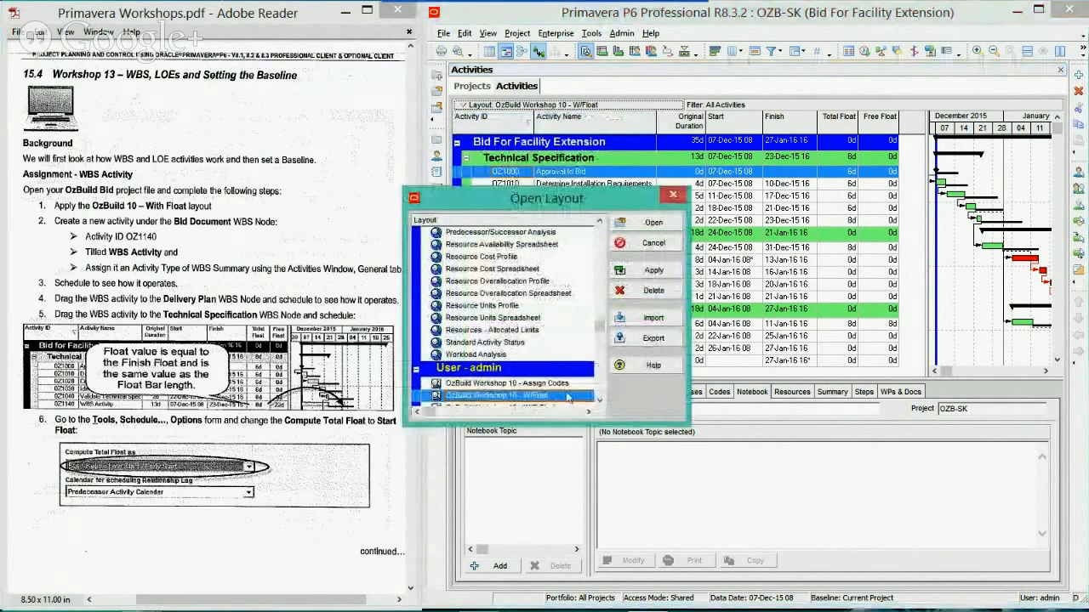
{"action": "left_click", "coordinate": [630, 223]}
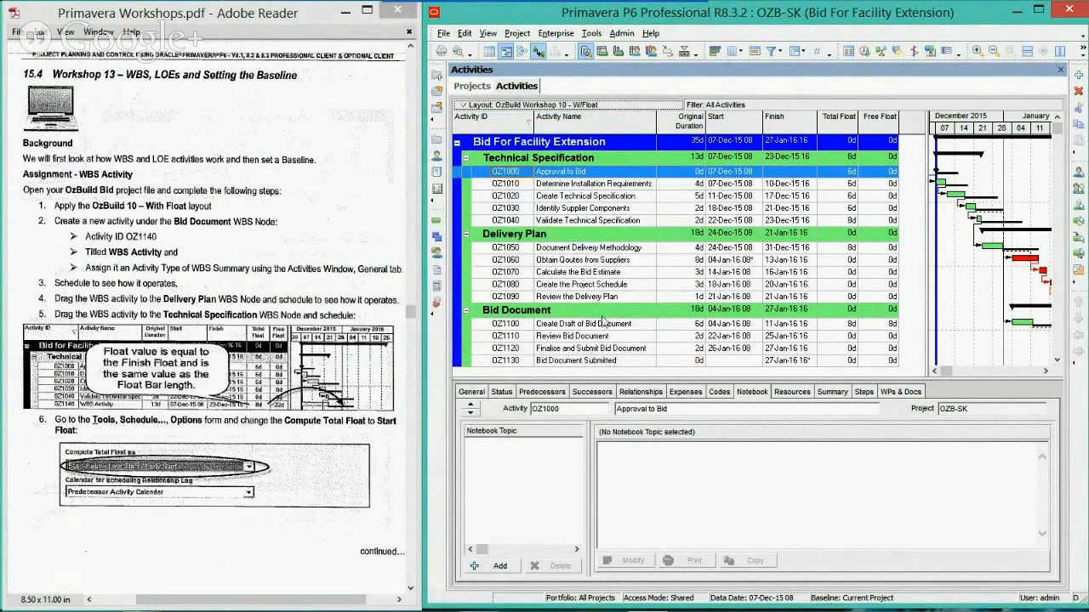
Add a new activity OZ1140 under the Bid Document WBS node and name it WBS Activity
{"action": "left_click", "coordinate": [602, 316]}
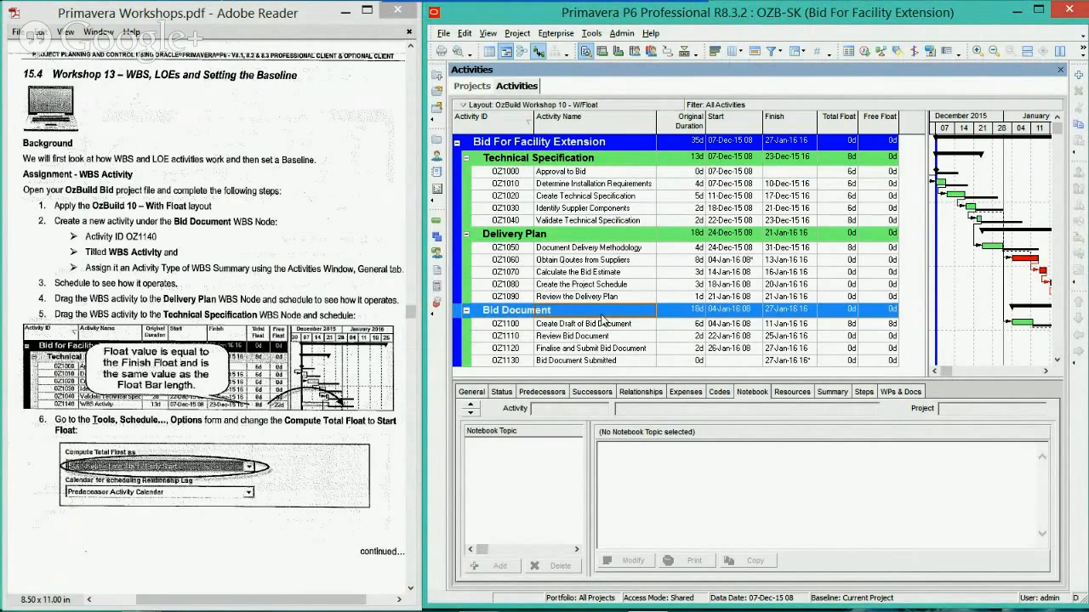
{"action": "key", "text": "Insert"}
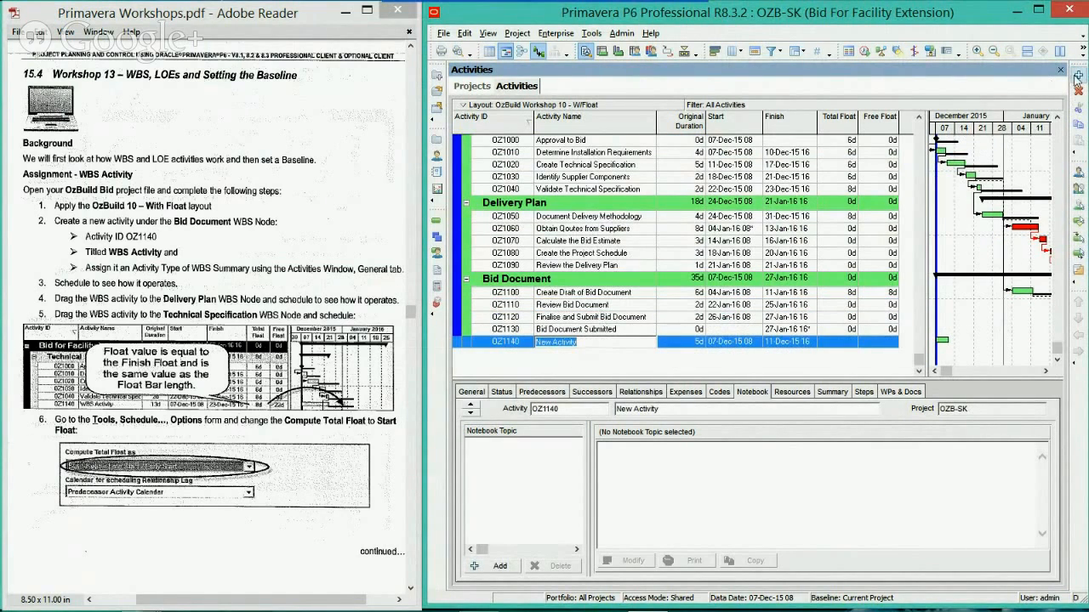
{"action": "right_click", "coordinate": [633, 282]}
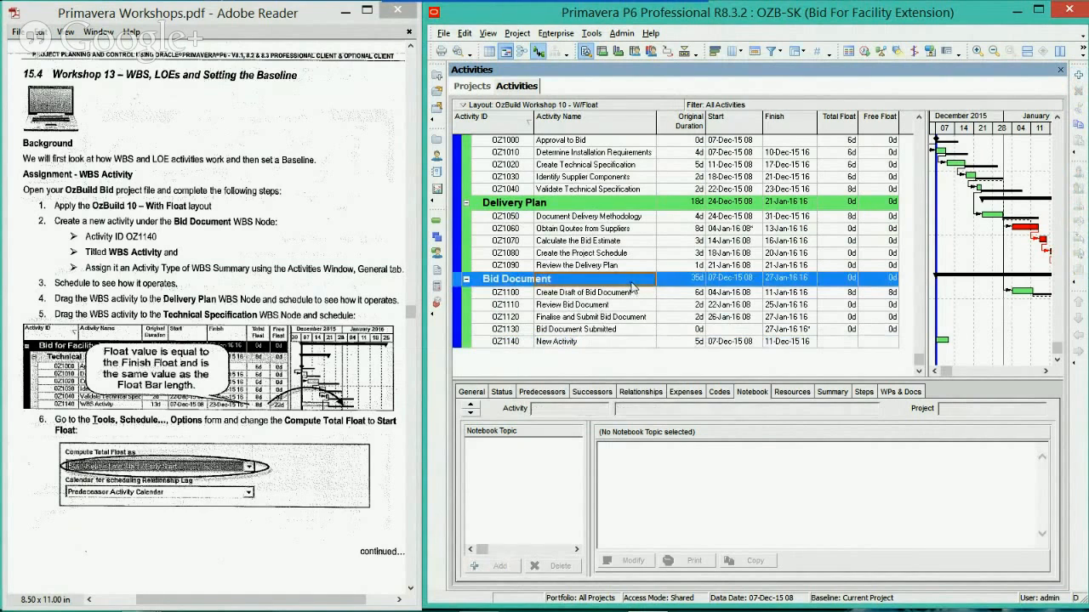
{"action": "double_click", "coordinate": [582, 343]}
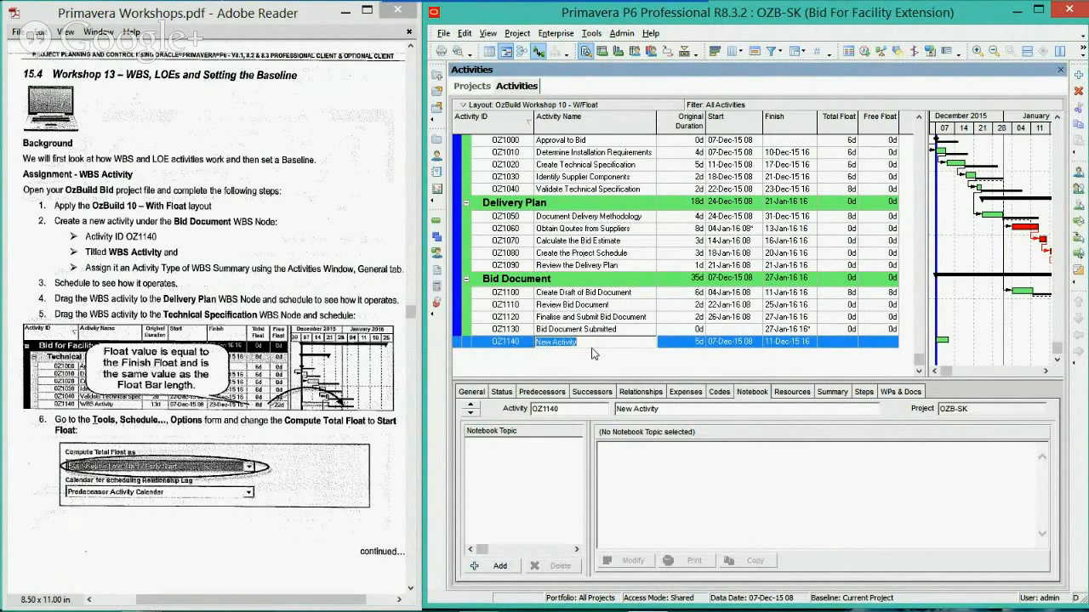
{"action": "type", "text": "WBS"}
{"action": "key", "text": "Return"}
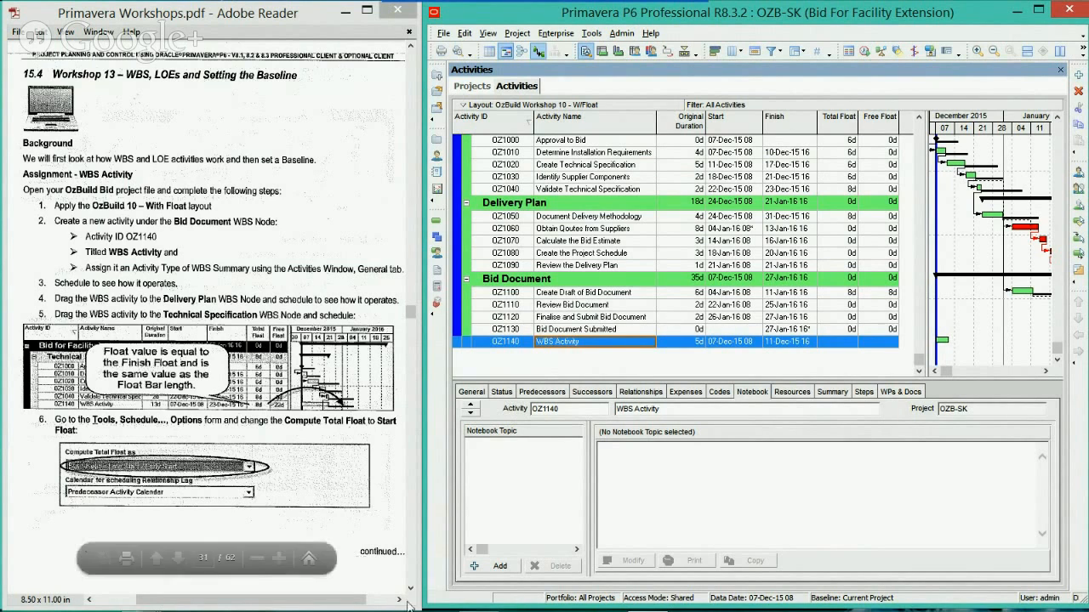
Set the activity type of WBS Activity to WBS Summary in its general details
{"action": "left_click", "coordinate": [474, 393]}
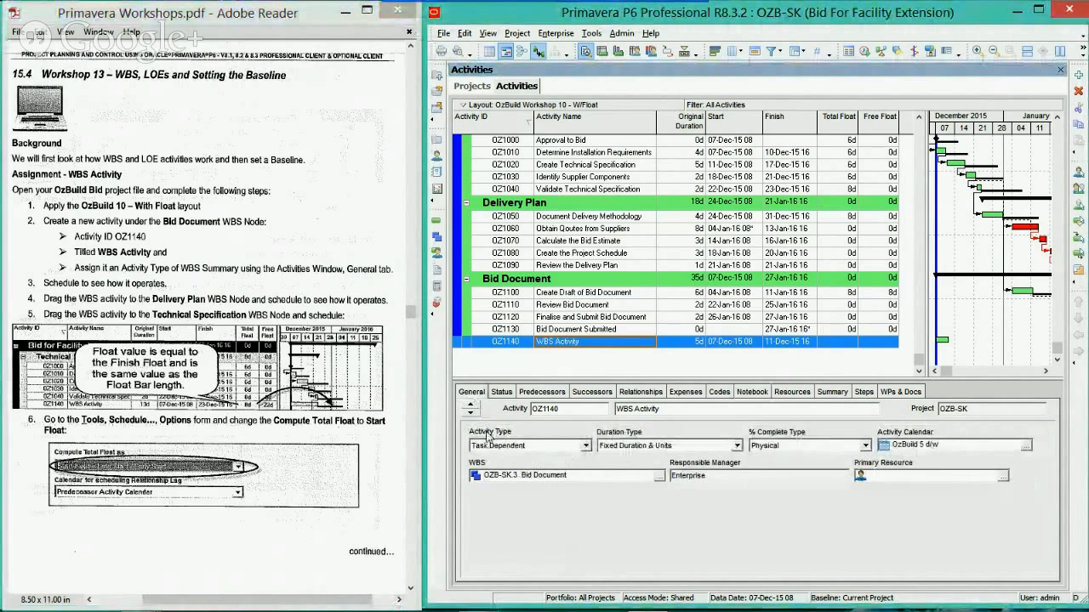
{"action": "left_click", "coordinate": [585, 447]}
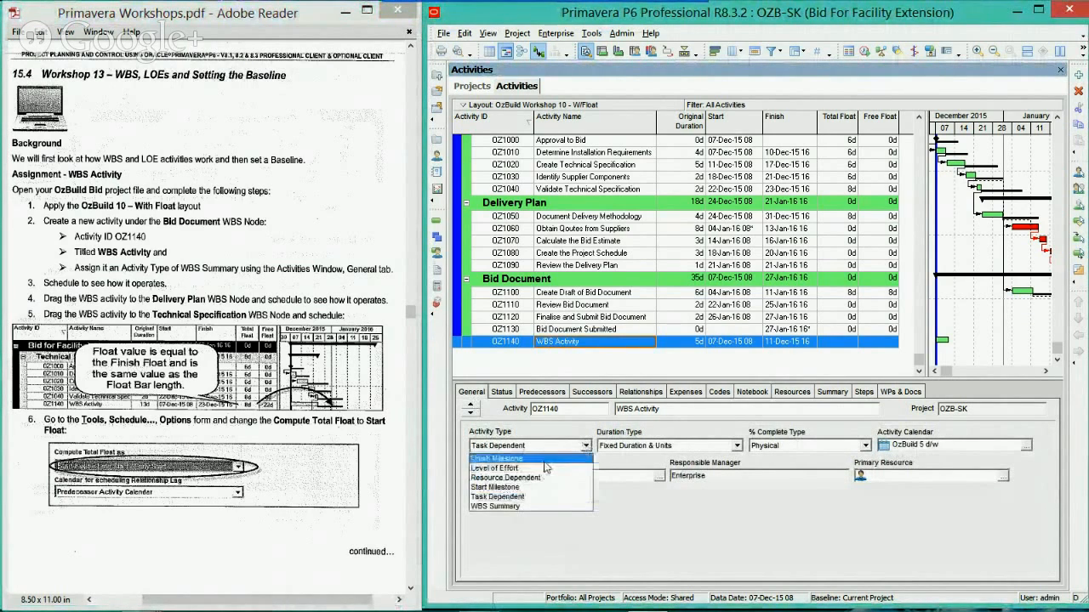
{"action": "left_click", "coordinate": [510, 506]}
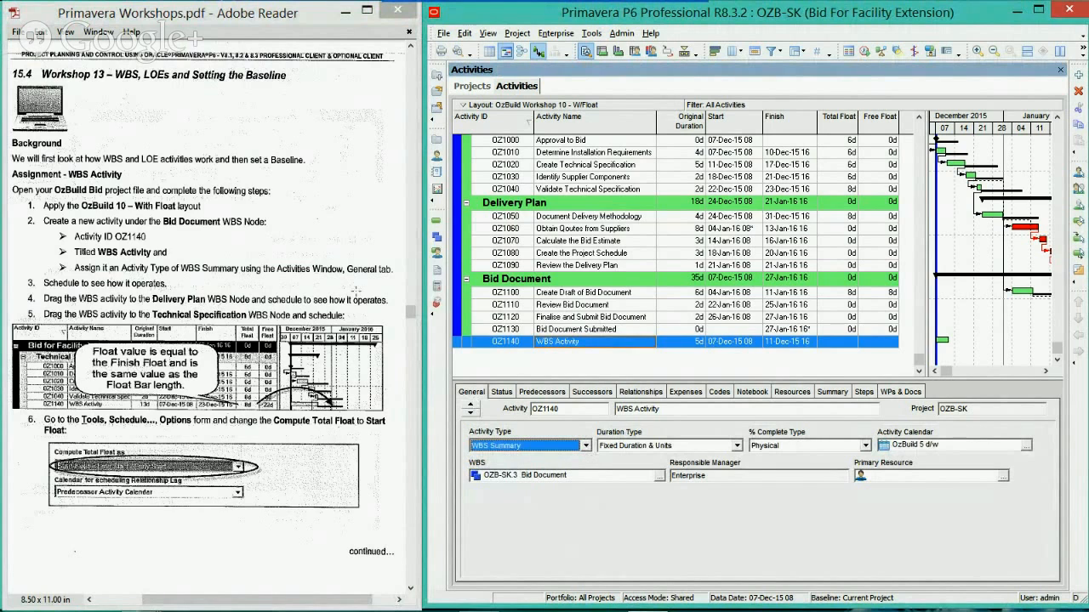
Schedule the project and compare the dates of WBS Activity with the first activity under Bid Document
{"action": "scroll", "coordinate": [575, 279], "scroll_direction": "up", "scroll_amount": 1}
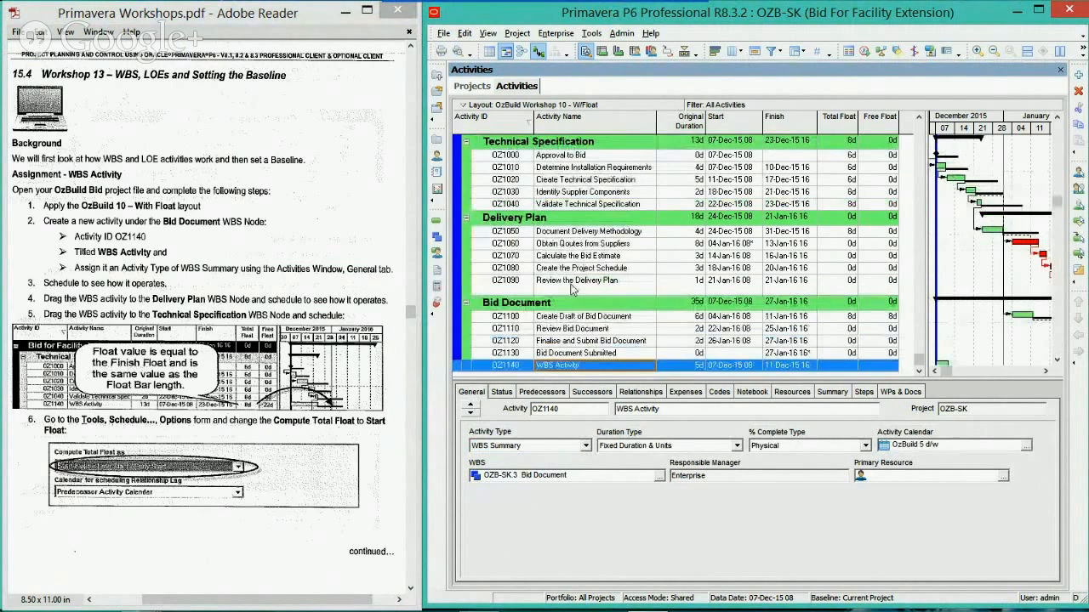
{"action": "key", "text": "F9"}
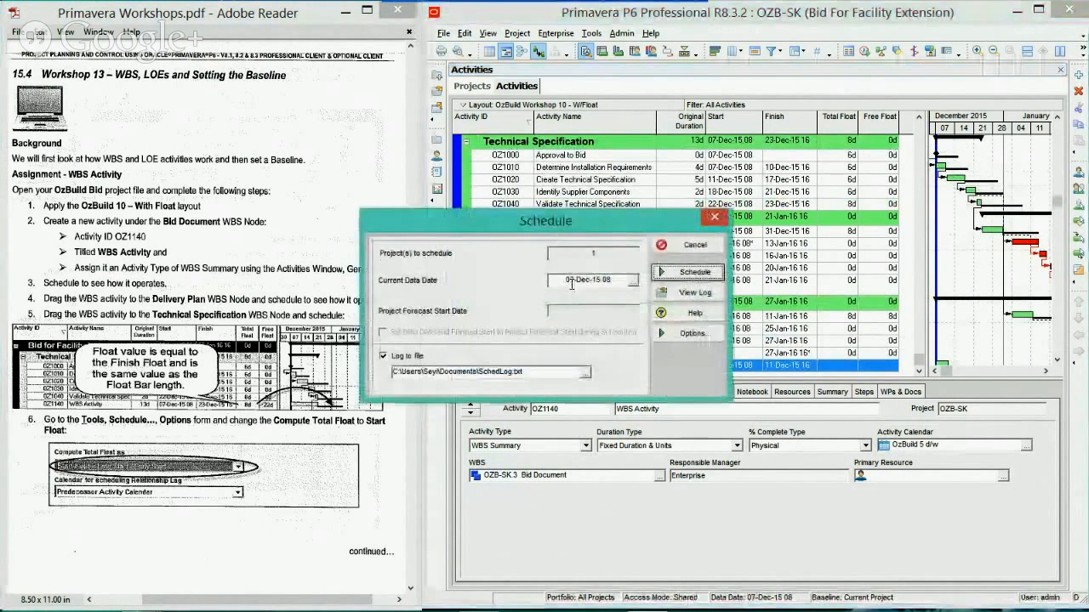
{"action": "key", "text": "Return"}
{"action": "left_click", "coordinate": [504, 347]}
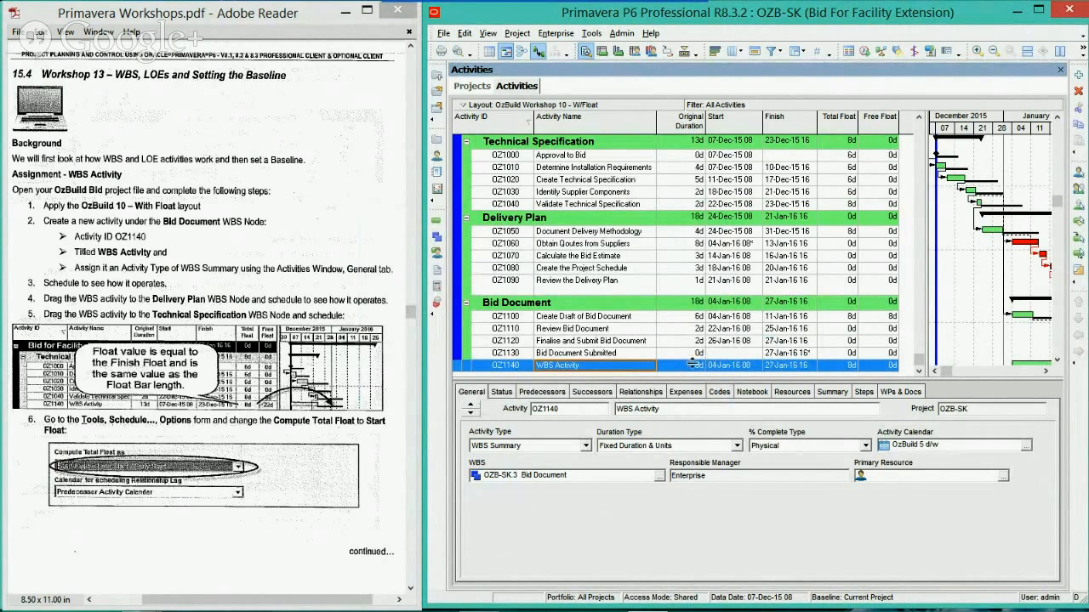
{"action": "left_click", "coordinate": [715, 319]}
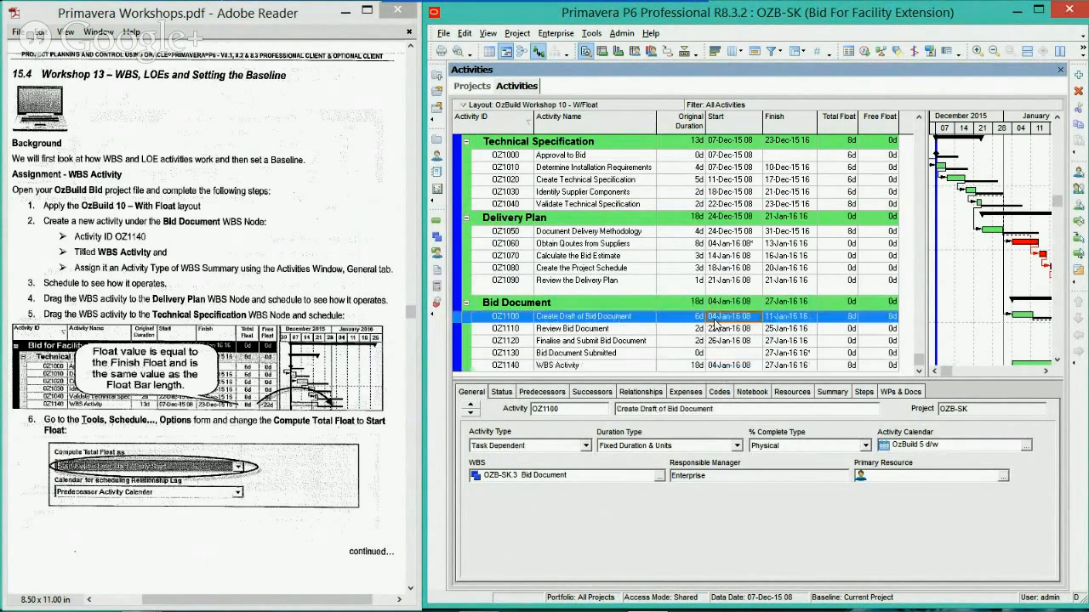
{"action": "left_click", "coordinate": [747, 366]}
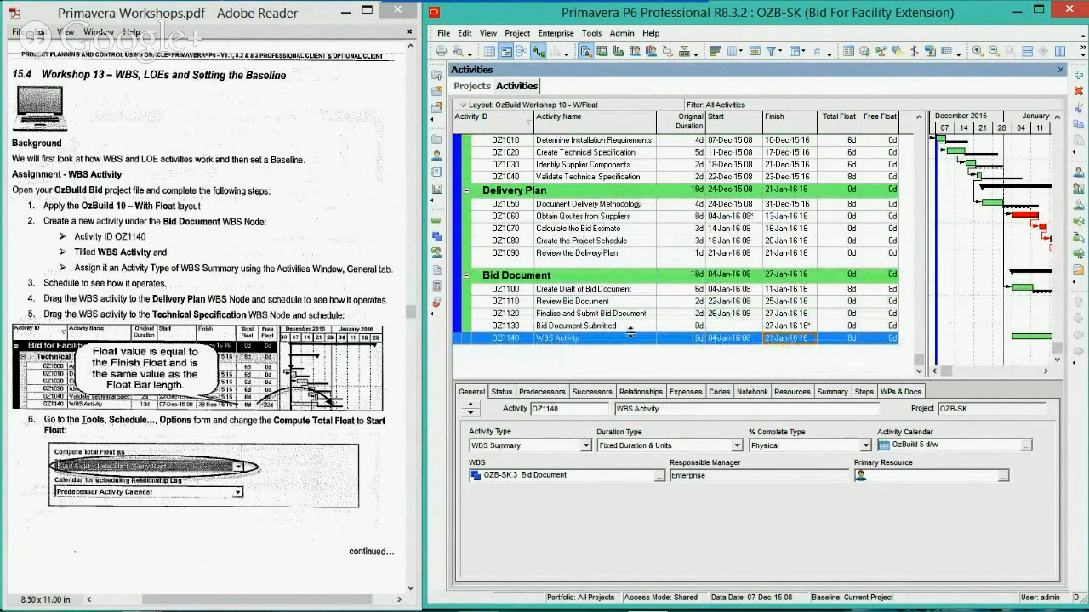
Move WBS Activity OZ1140 from Bid Document to the Technical Specification WBS node and reschedule the project
{"action": "left_click_drag", "start_coordinate": [465, 339], "coordinate": [459, 176]}
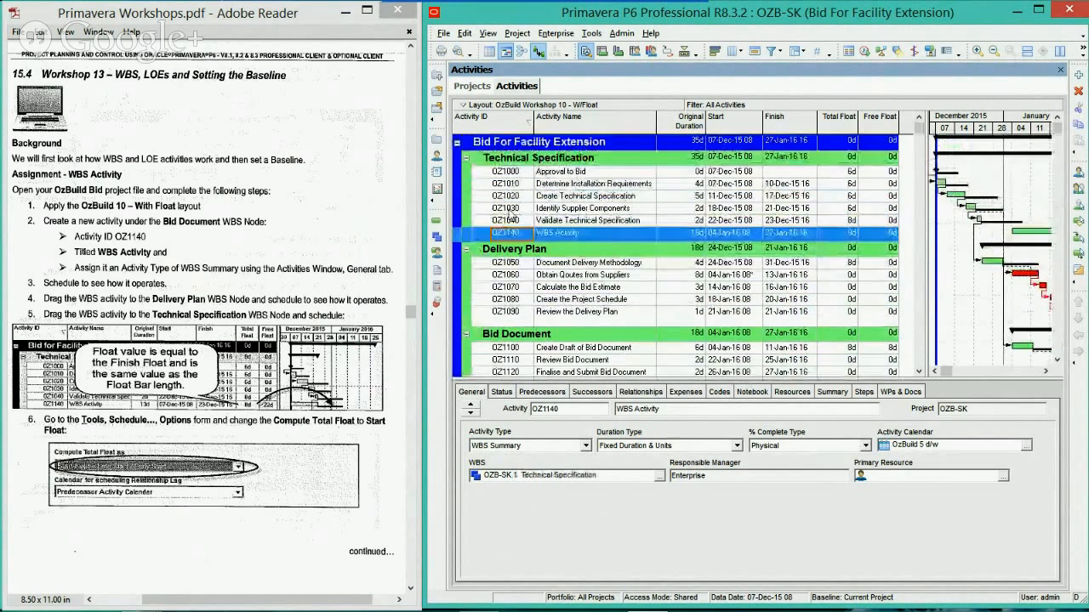
{"action": "scroll", "coordinate": [540, 200], "scroll_direction": "up", "scroll_amount": 1}
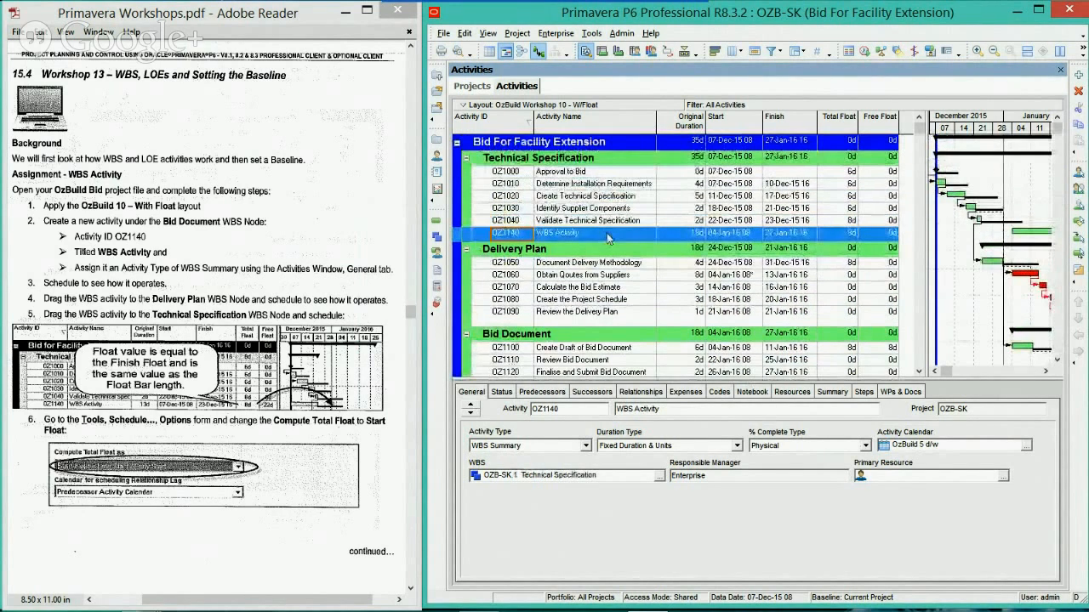
{"action": "key", "text": "F9"}
{"action": "key", "text": "Return"}
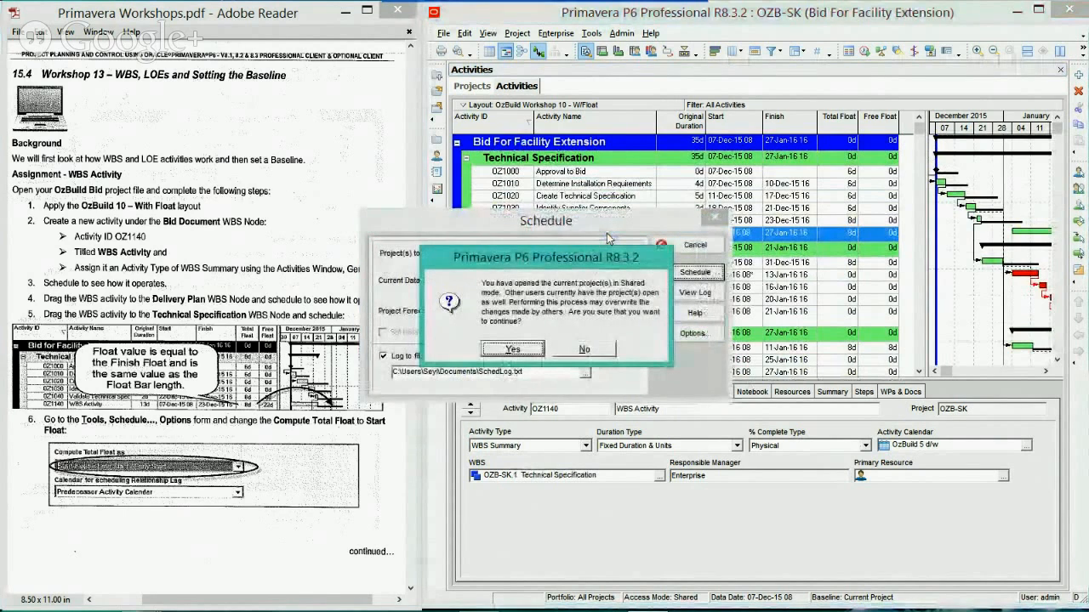
{"action": "key", "text": "Return"}
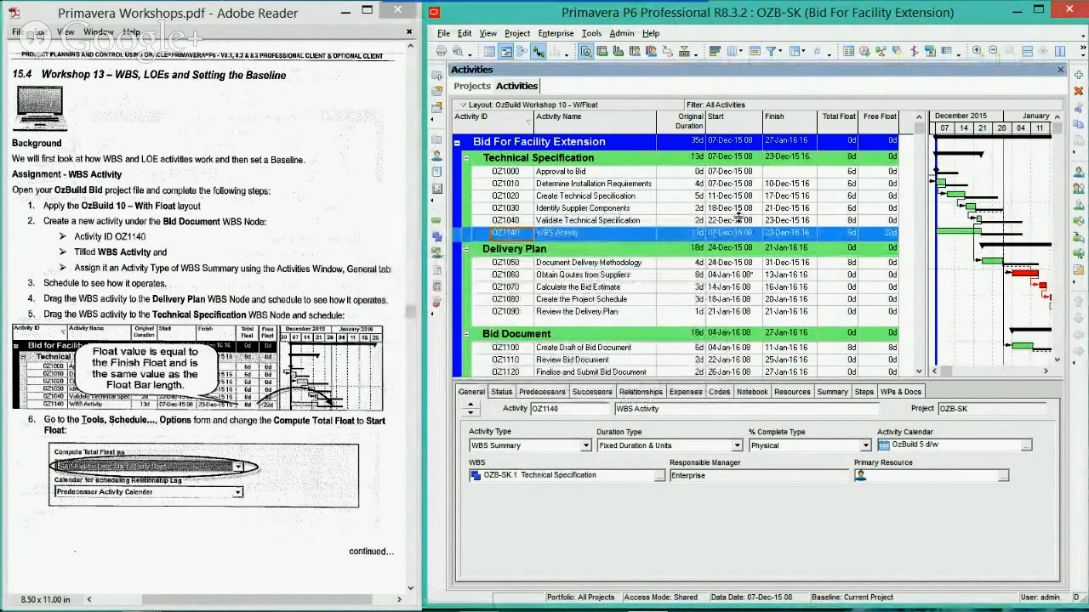
Compare the start and finish dates of WBS Activity with the Technical Specification activities and check the next workshop instruction
{"action": "left_click", "coordinate": [738, 172]}
{"action": "left_click", "coordinate": [744, 233]}
{"action": "left_click", "coordinate": [776, 234]}
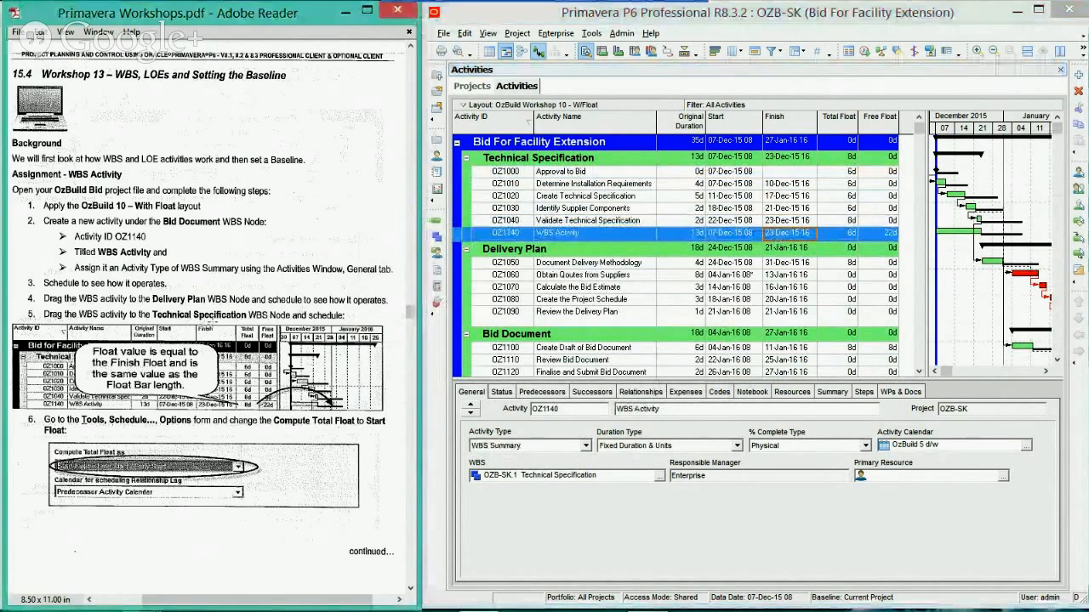
{"action": "scroll", "coordinate": [208, 349], "scroll_direction": "down", "scroll_amount": 1}
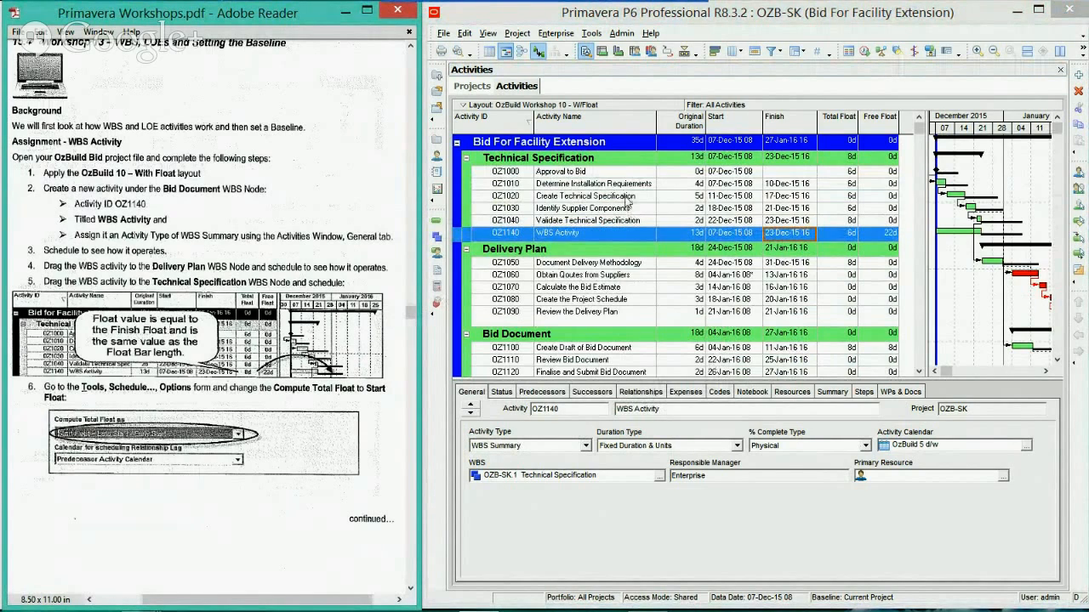
{"action": "left_click", "coordinate": [753, 18]}
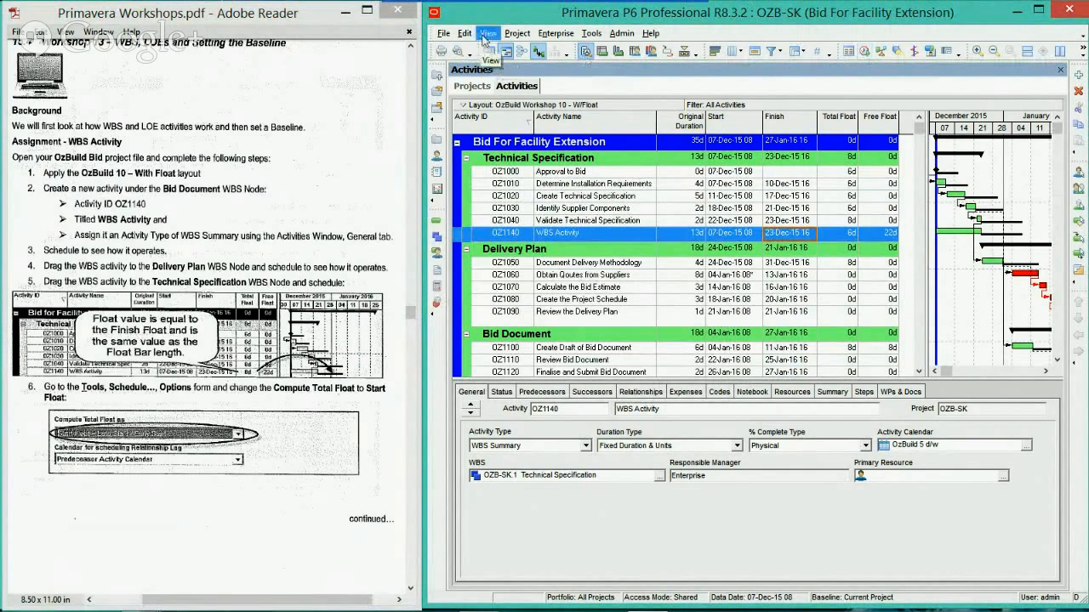
{"action": "left_click", "coordinate": [591, 33]}
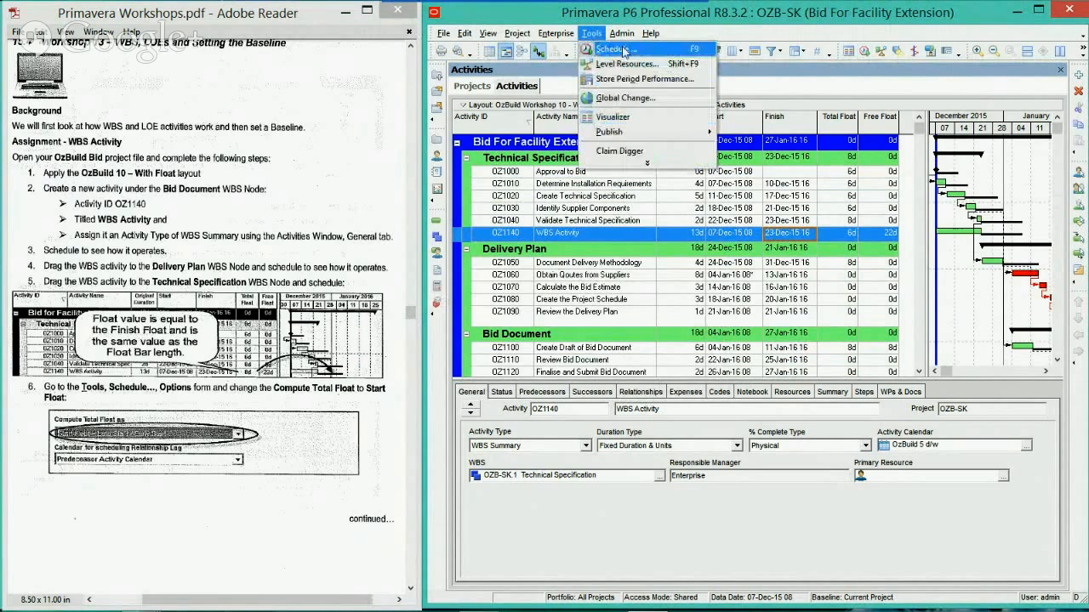
{"action": "mouse_move", "coordinate": [649, 33]}
{"action": "left_click", "coordinate": [698, 17]}
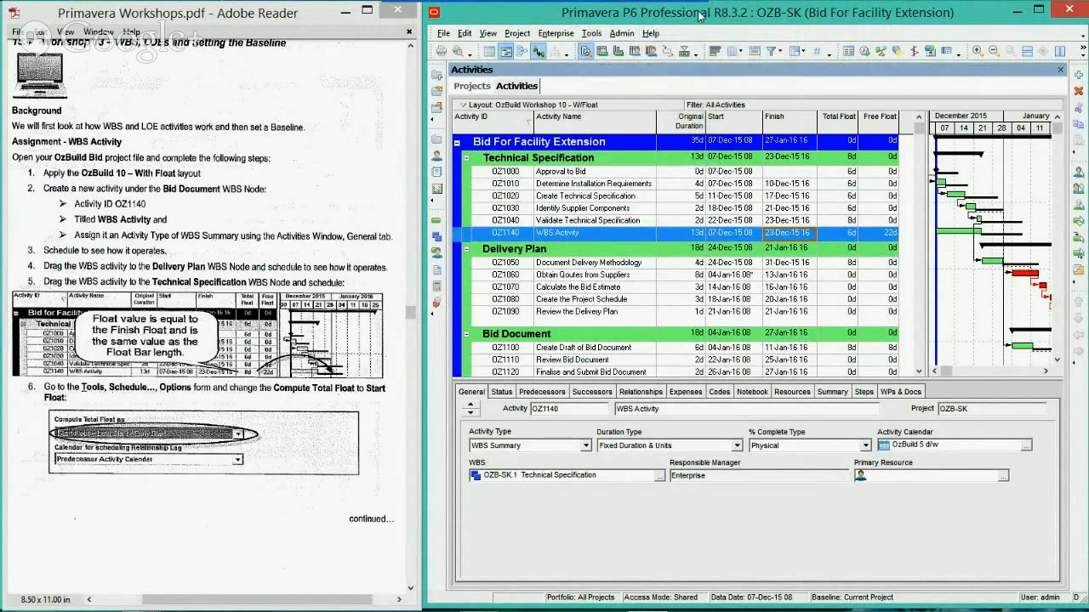
Open the scheduling options and review the available methods for Compute Total Float as
{"action": "key", "text": "F9"}
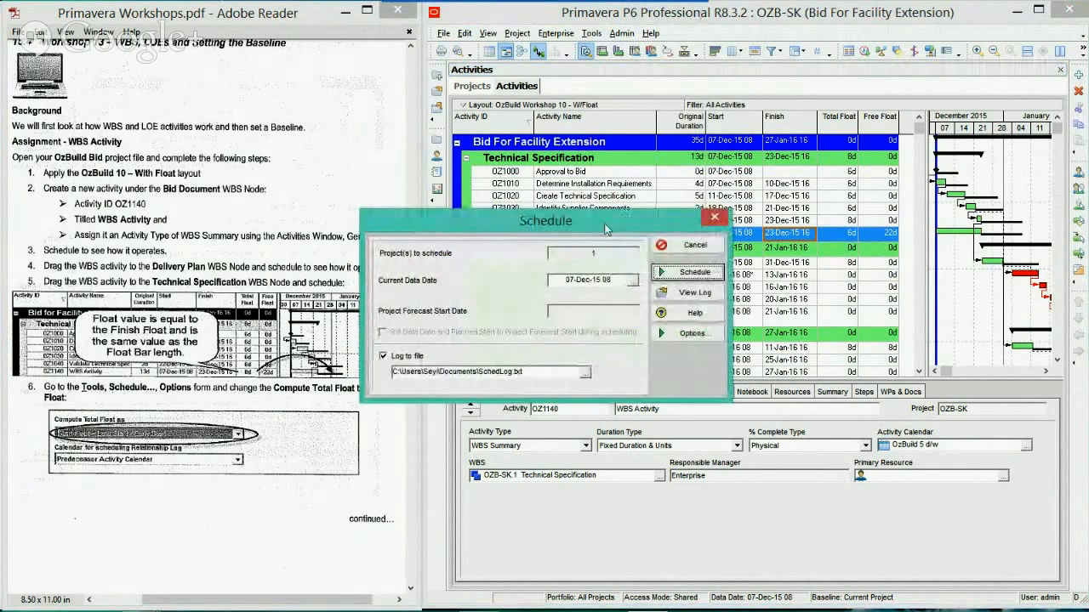
{"action": "left_click_drag", "start_coordinate": [606, 228], "coordinate": [691, 219]}
{"action": "left_click", "coordinate": [779, 326]}
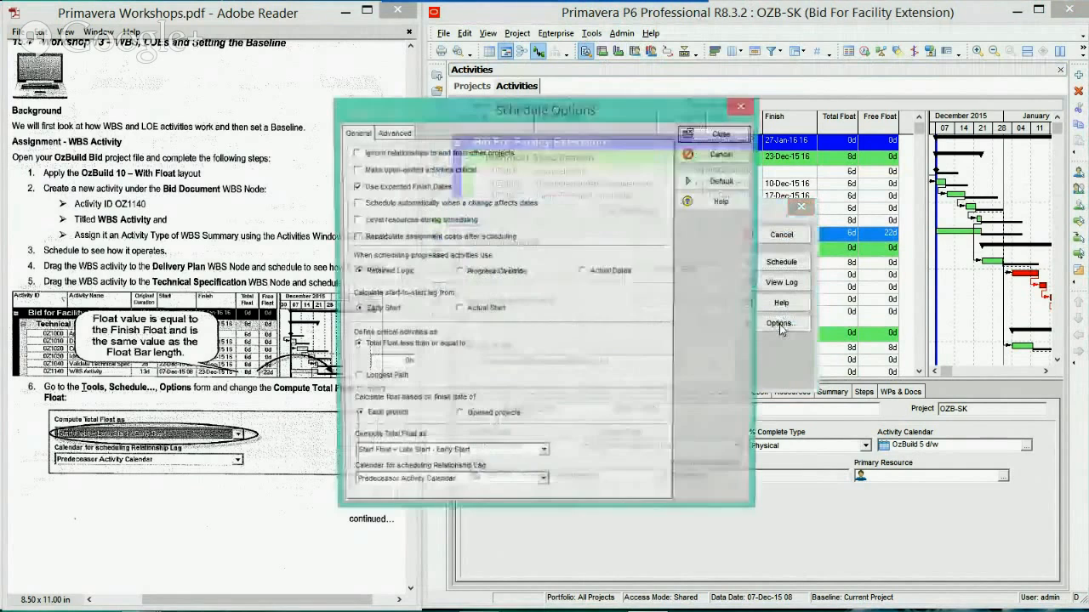
{"action": "left_click_drag", "start_coordinate": [558, 110], "coordinate": [754, 104]}
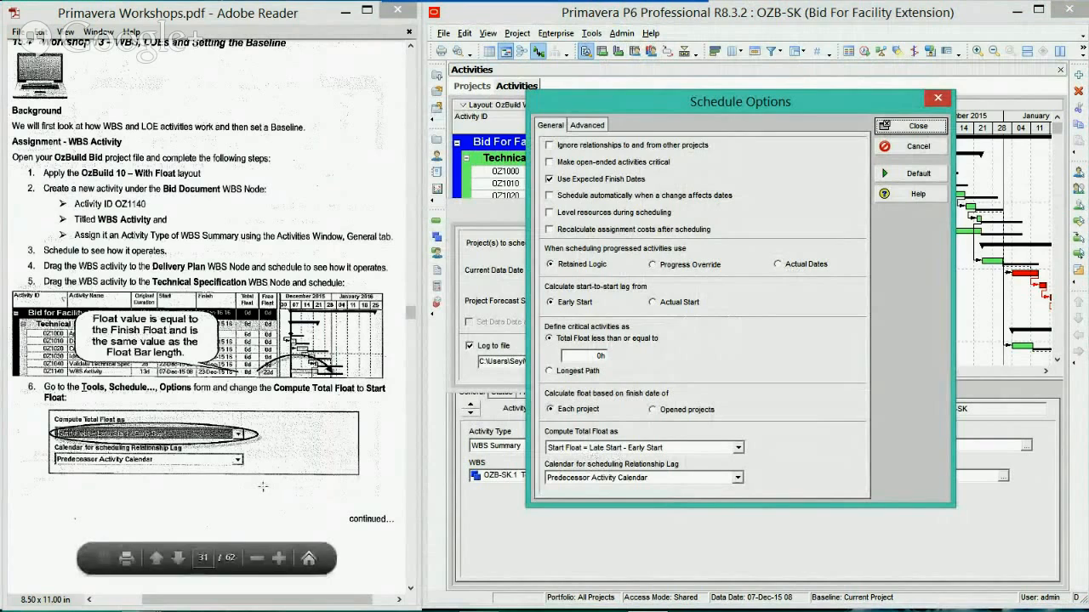
{"action": "left_click", "coordinate": [727, 449]}
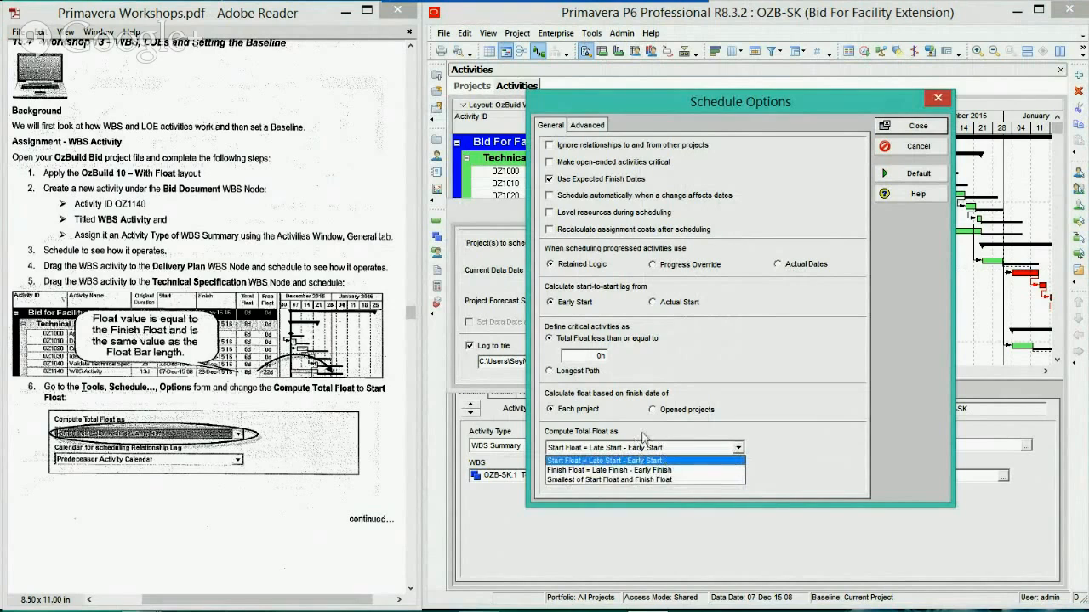
{"action": "left_click", "coordinate": [638, 439]}
Switch to Adobe Reader, read the workshop instructions on total float from step 7 onward, and close the schedule options
{"action": "left_click", "coordinate": [295, 457]}
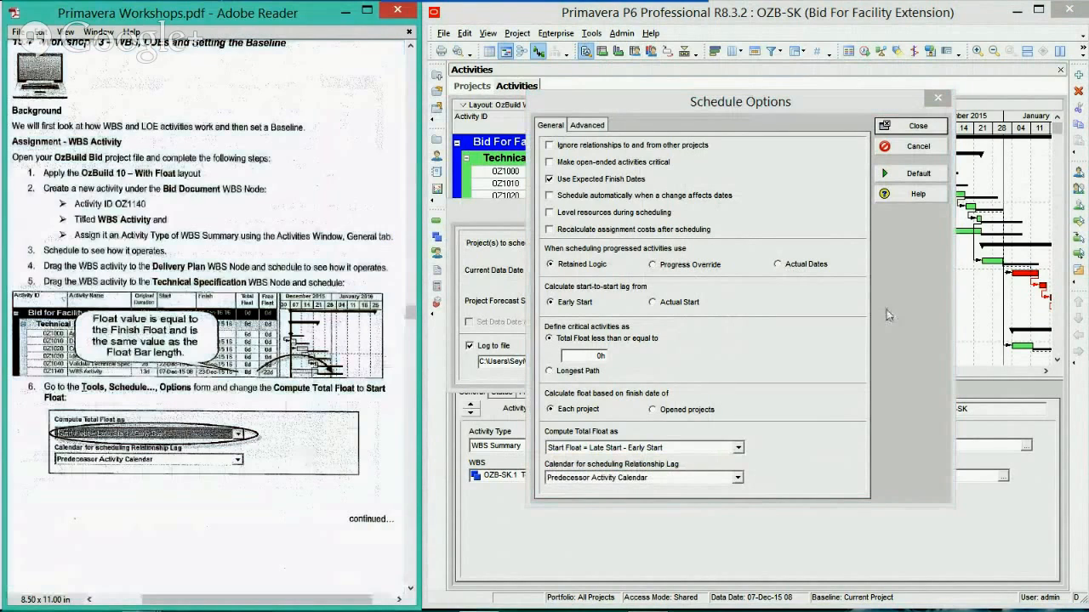
{"action": "scroll", "coordinate": [205, 316], "scroll_direction": "down", "scroll_amount": 10}
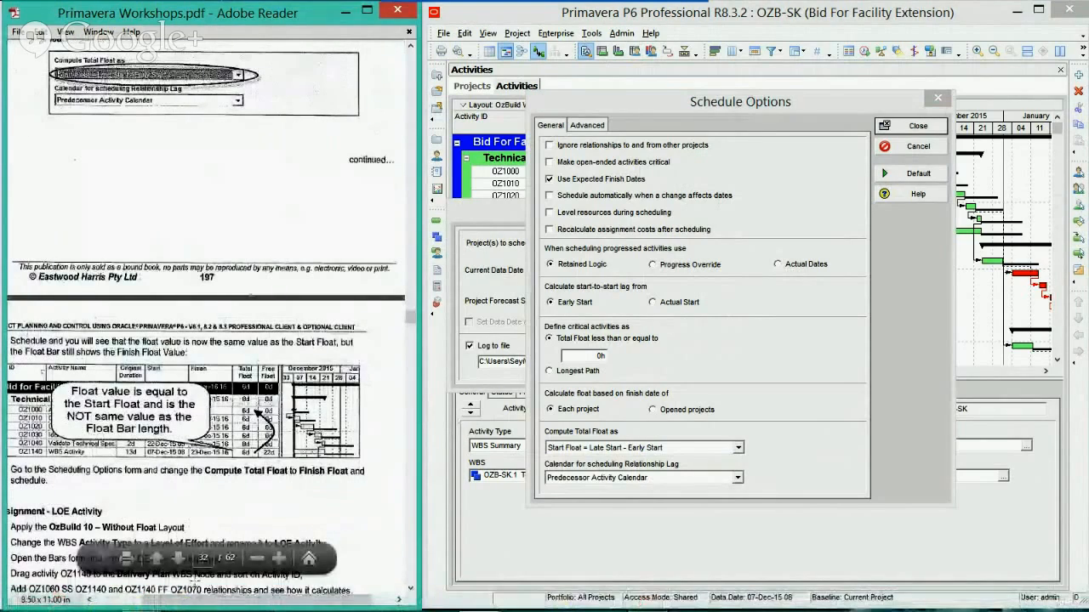
{"action": "mouse_move", "coordinate": [203, 600]}
{"action": "left_mouse_down"}
{"action": "mouse_move", "coordinate": [168, 599]}
{"action": "mouse_move", "coordinate": [186, 600]}
{"action": "left_mouse_up"}
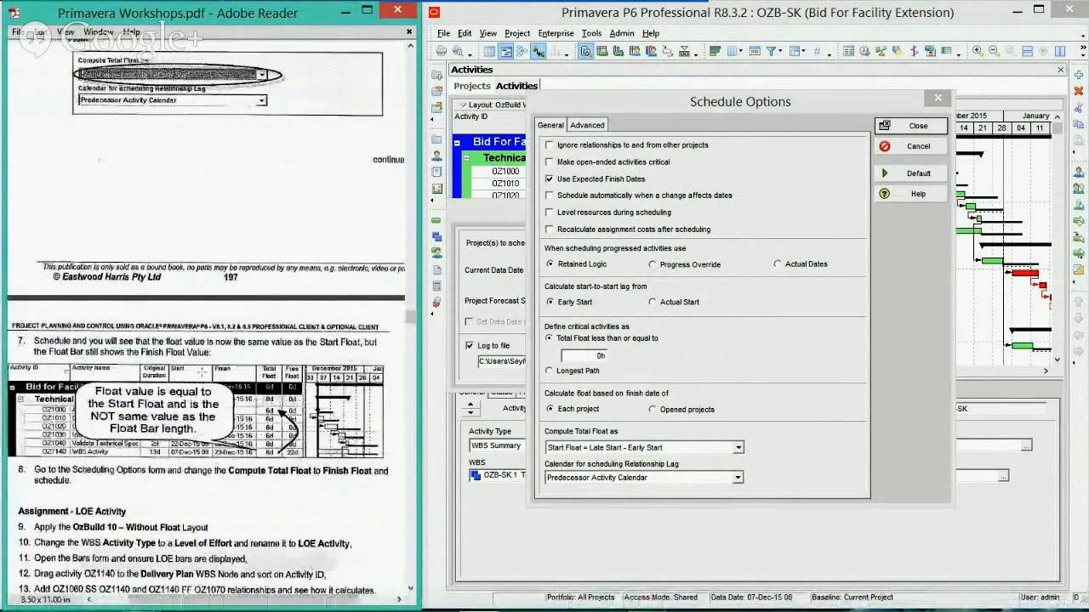
{"action": "scroll", "coordinate": [201, 362], "scroll_direction": "down", "scroll_amount": 5}
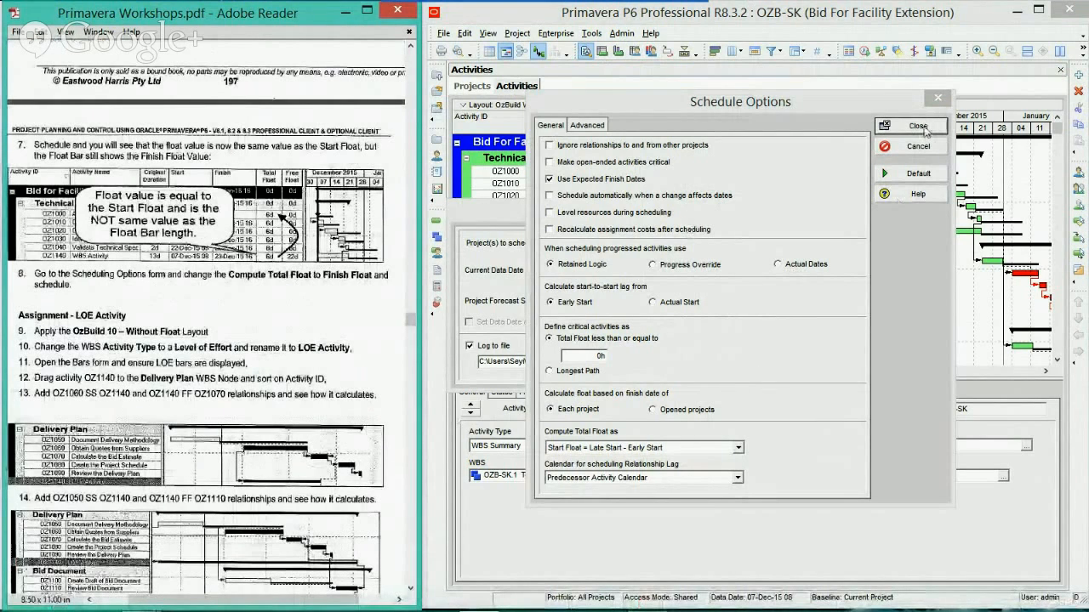
{"action": "left_click", "coordinate": [918, 126]}
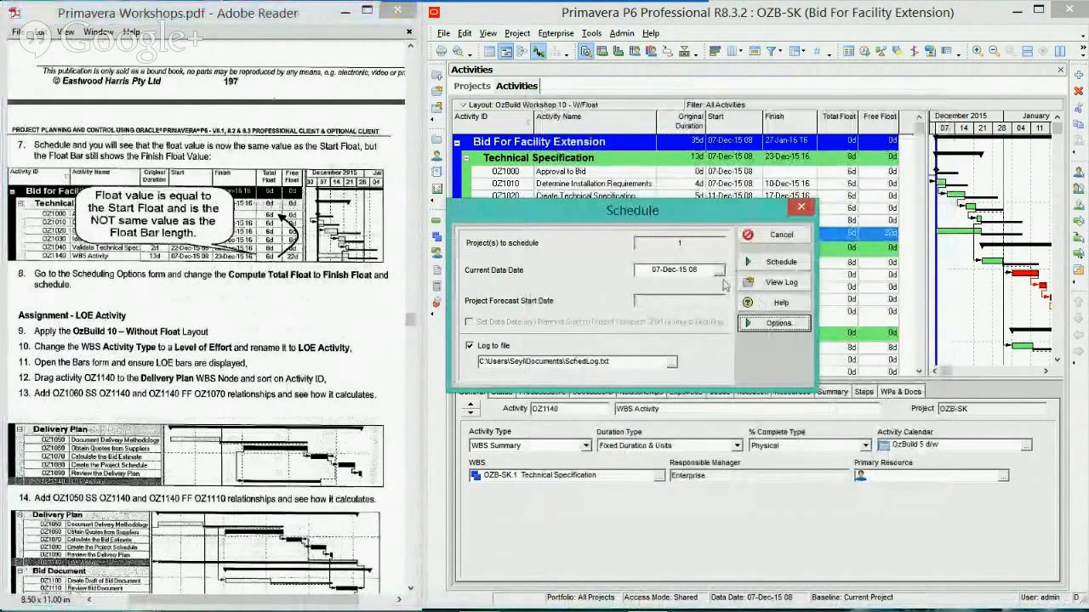
Set Compute Total Float as to Finish Float = Late Finish - Early Finish in the schedule options and reschedule the project
{"action": "left_click", "coordinate": [760, 324]}
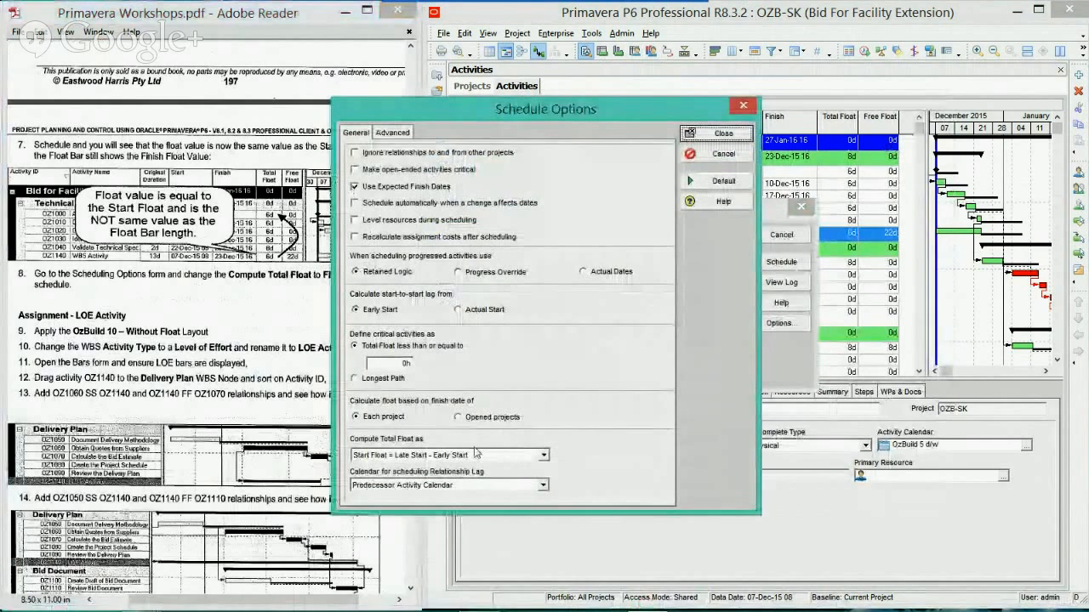
{"action": "left_click", "coordinate": [542, 456]}
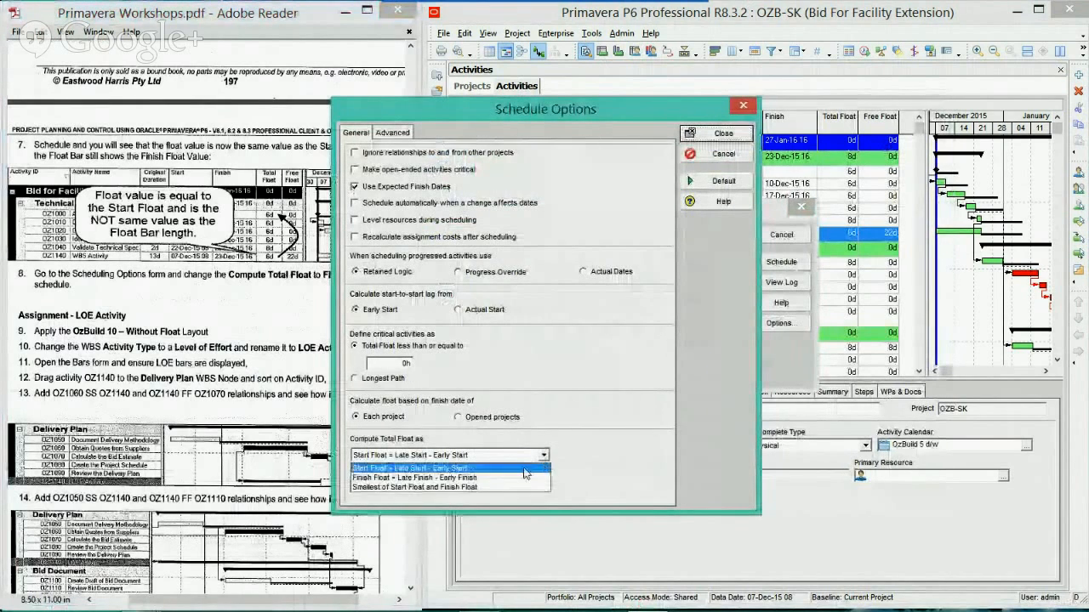
{"action": "left_click", "coordinate": [472, 477]}
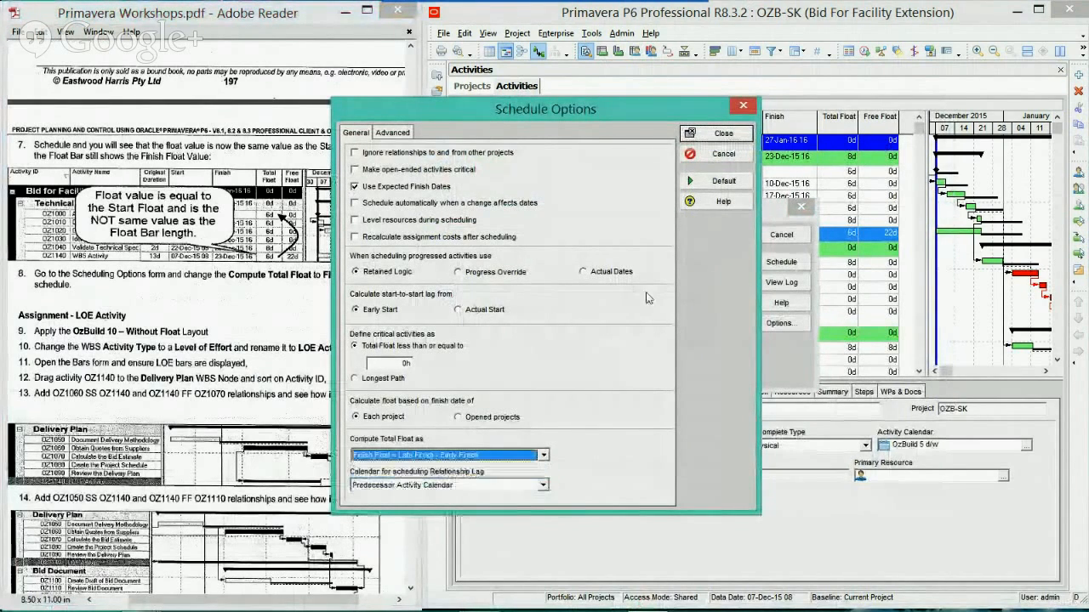
{"action": "left_click", "coordinate": [706, 138]}
{"action": "left_click", "coordinate": [774, 262]}
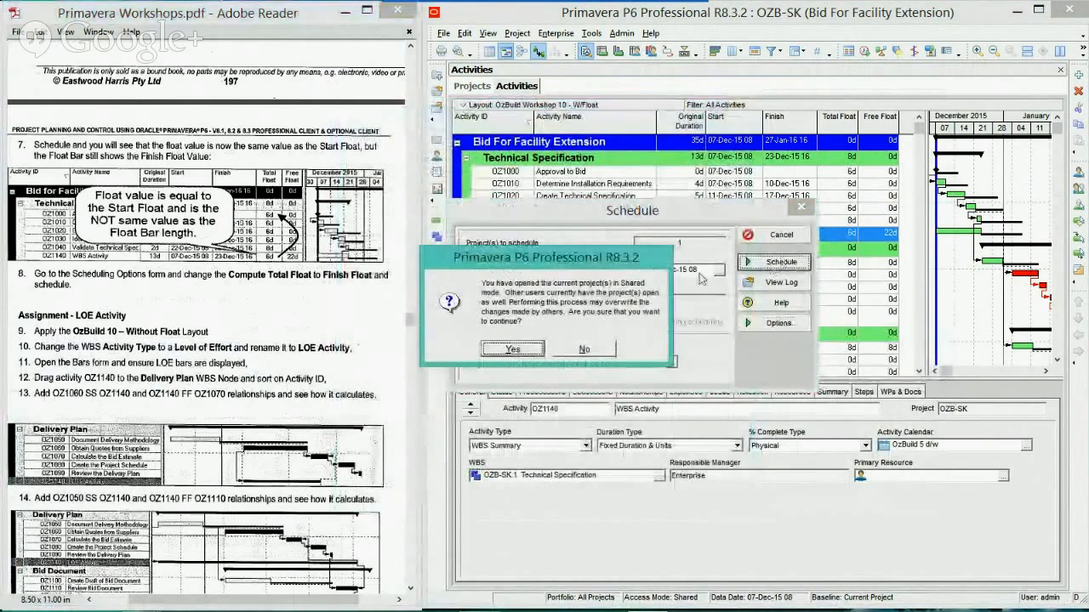
{"action": "left_click", "coordinate": [532, 350]}
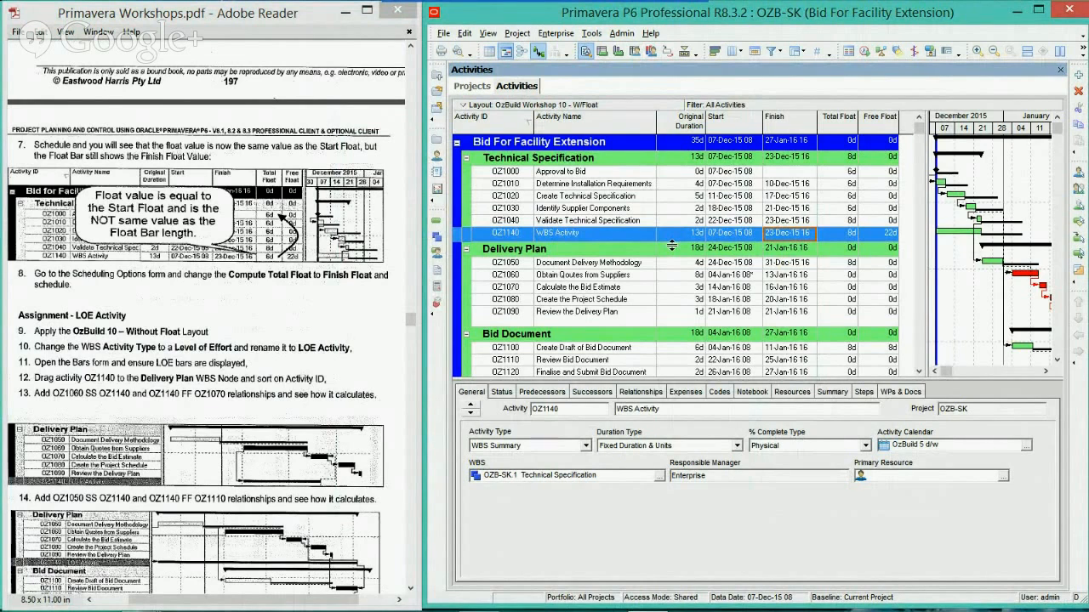
Switch Compute Total Float as to Start Float = Late Start - Early Start and reschedule the project to compare the WBS Activity's float
{"action": "key", "text": "F9"}
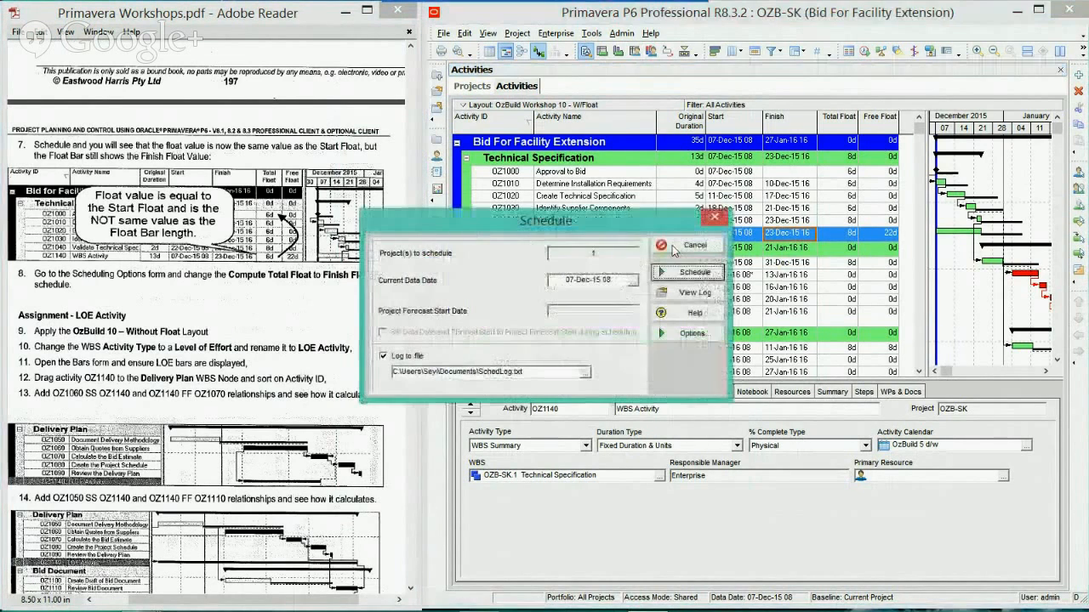
{"action": "left_click", "coordinate": [687, 340]}
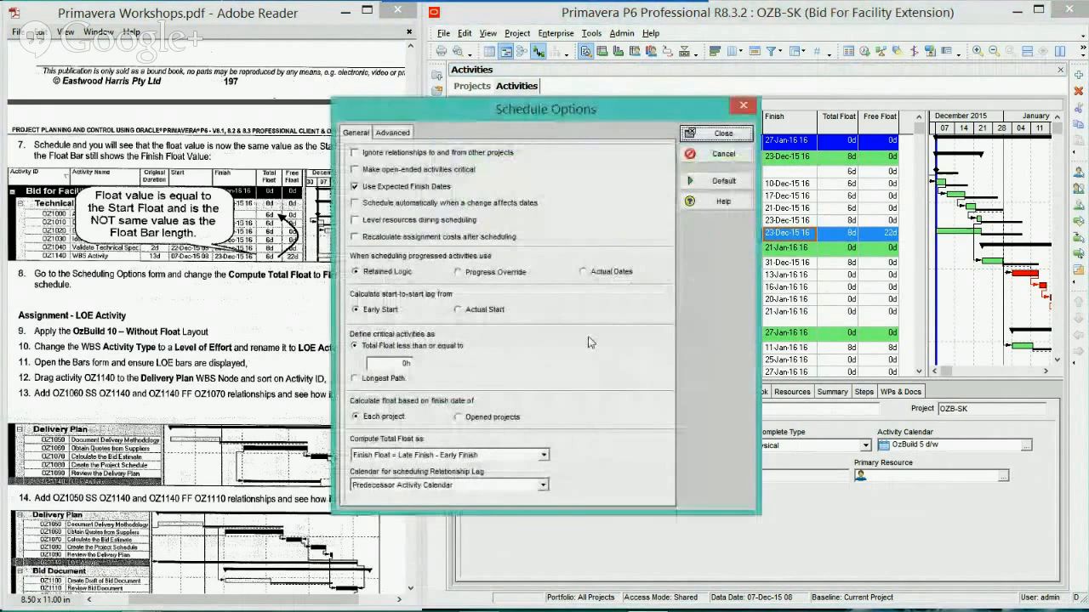
{"action": "left_click", "coordinate": [485, 456]}
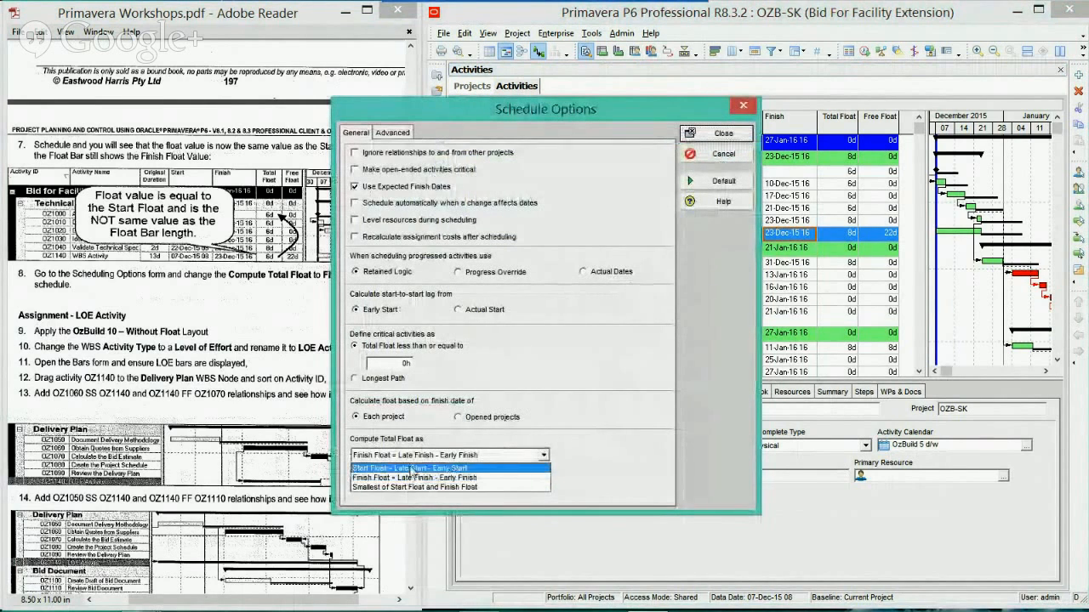
{"action": "left_click", "coordinate": [412, 469]}
{"action": "left_click", "coordinate": [721, 134]}
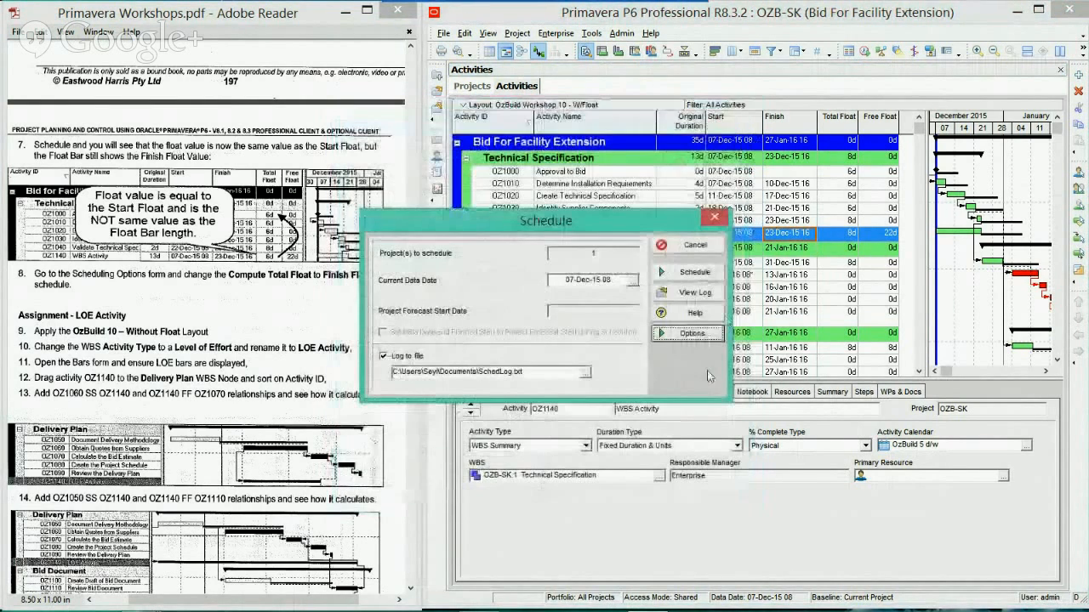
{"action": "left_click", "coordinate": [693, 272]}
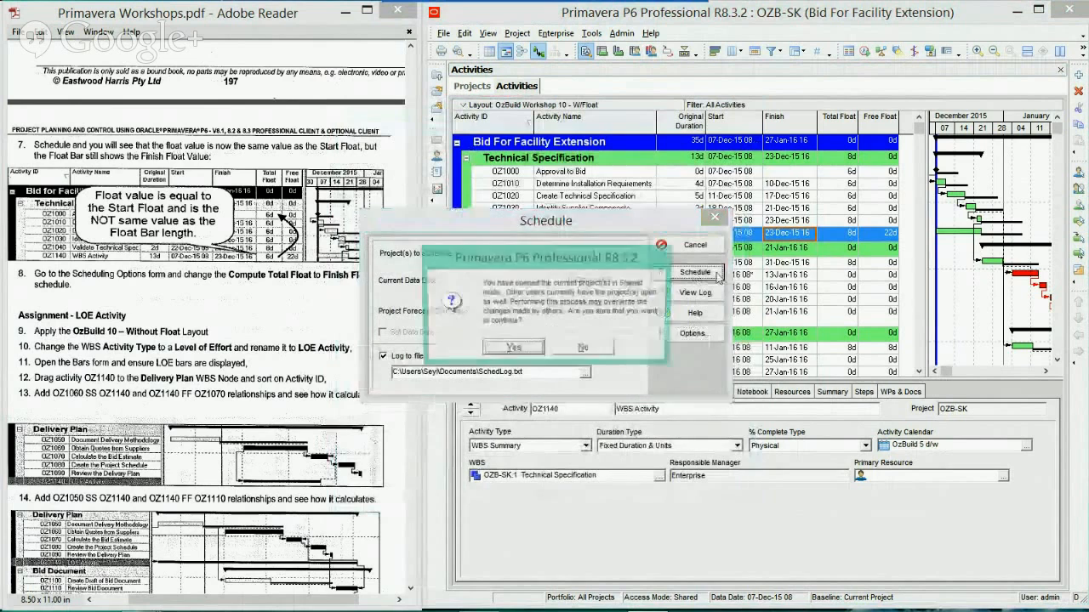
{"action": "left_click", "coordinate": [512, 349]}
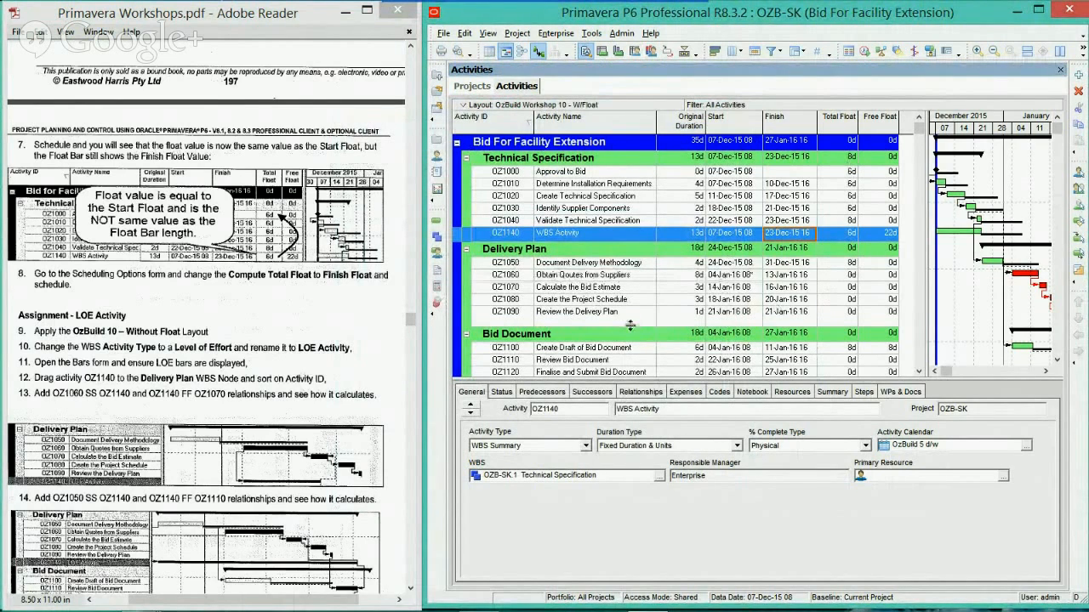
{"action": "left_click_drag", "start_coordinate": [630, 325], "coordinate": [629, 319]}
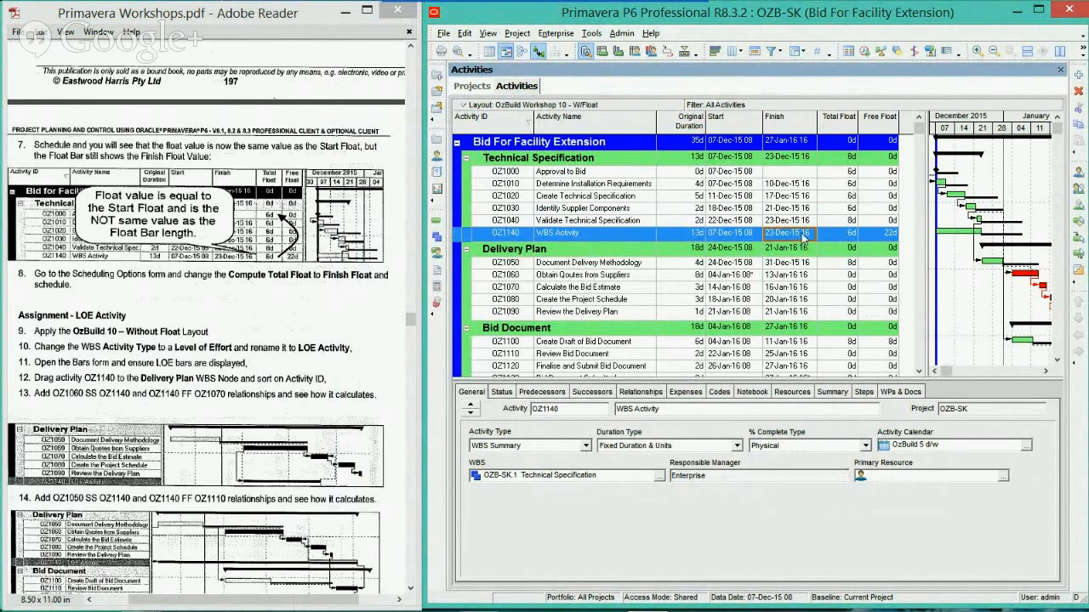
Return Compute Total Float as to Finish Float = Late Finish - Early Finish and run the schedule again
{"action": "key", "text": "F9"}
{"action": "left_click", "coordinate": [687, 336]}
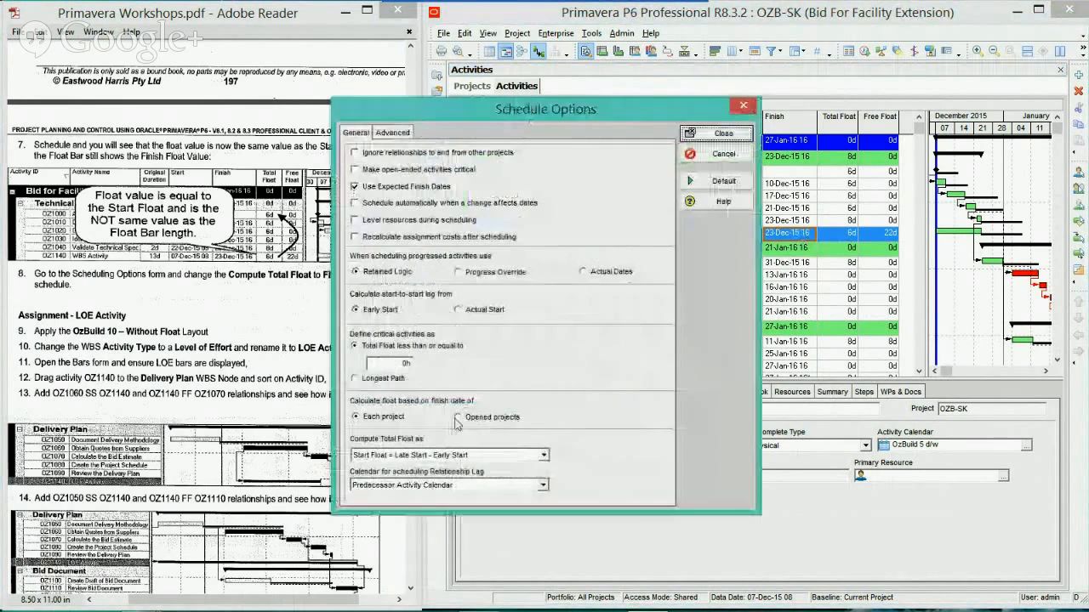
{"action": "left_click", "coordinate": [499, 455]}
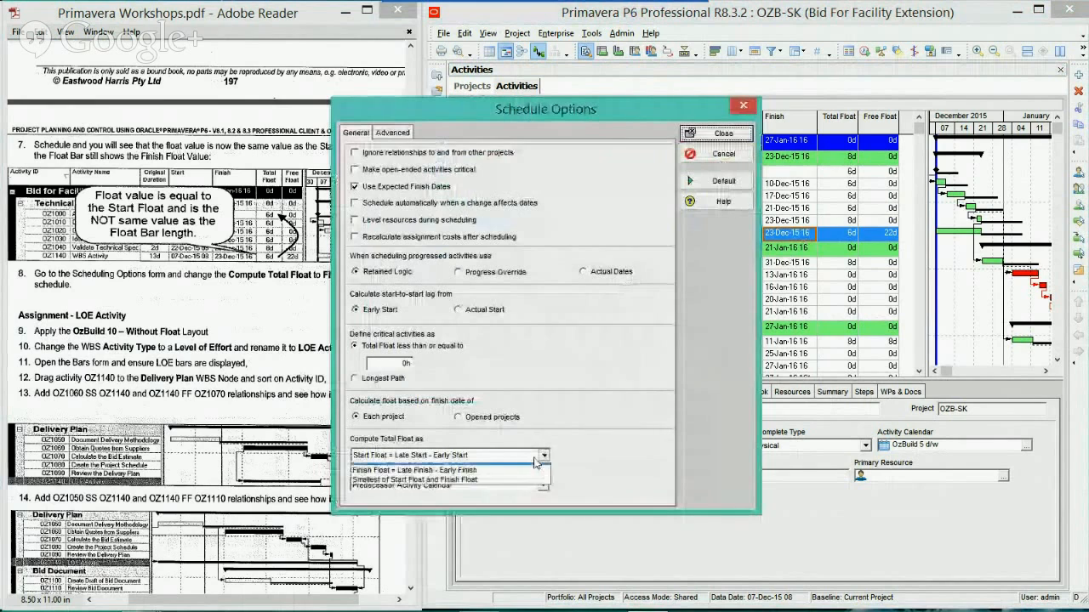
{"action": "left_click", "coordinate": [485, 477]}
{"action": "left_click", "coordinate": [724, 131]}
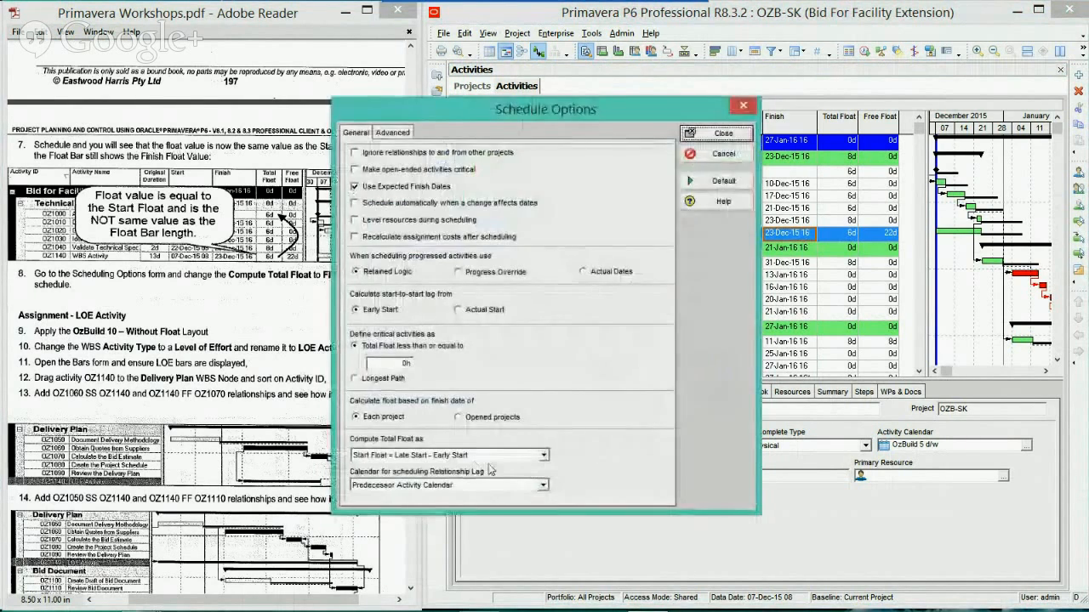
{"action": "left_click", "coordinate": [542, 455]}
{"action": "left_click", "coordinate": [442, 478]}
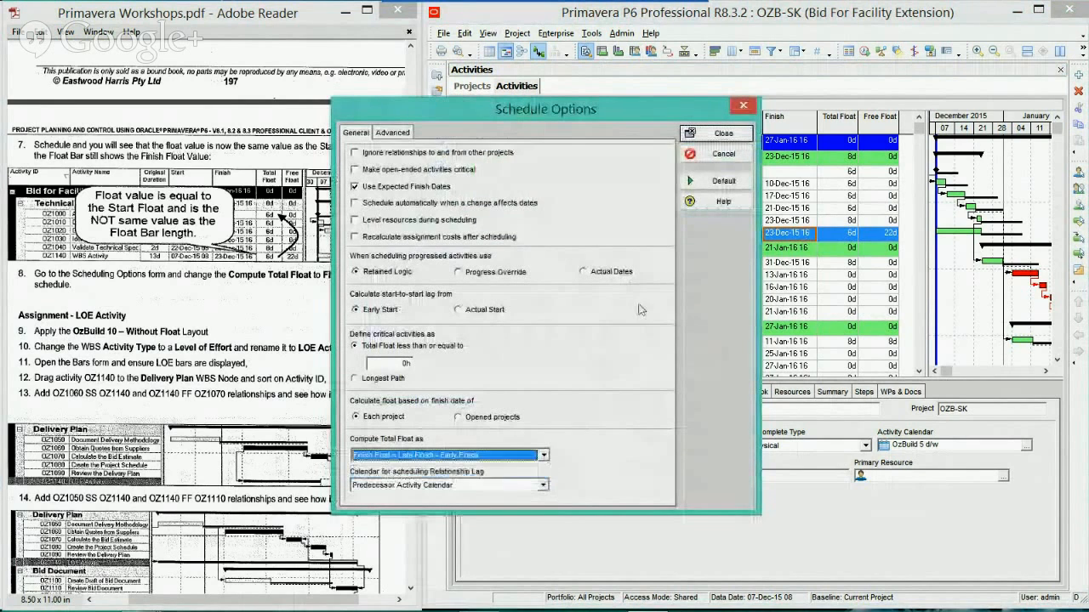
{"action": "left_click", "coordinate": [721, 134]}
{"action": "left_click", "coordinate": [694, 273]}
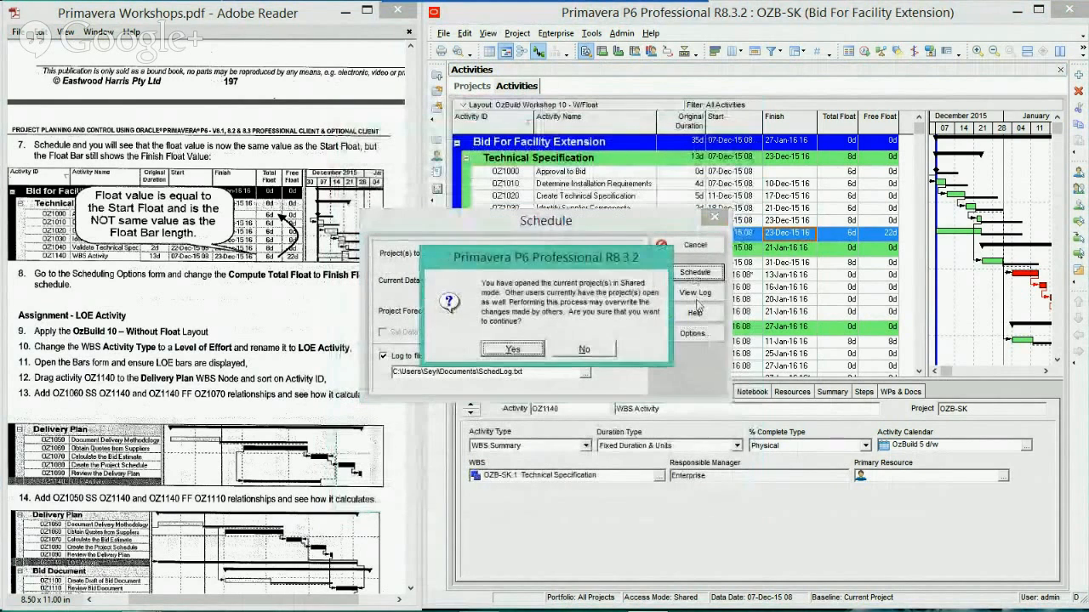
{"action": "key", "text": "Return"}
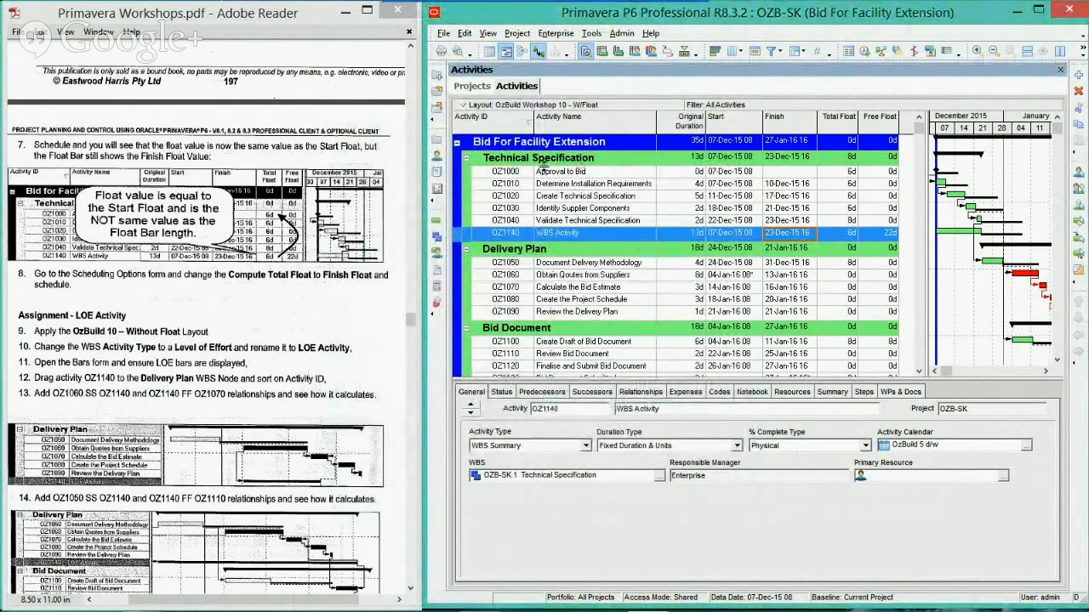
Open the saved layout OzBuild Workshop 10 - W/O Float for the activities table
{"action": "left_click", "coordinate": [523, 105]}
{"action": "mouse_move", "coordinate": [561, 120]}
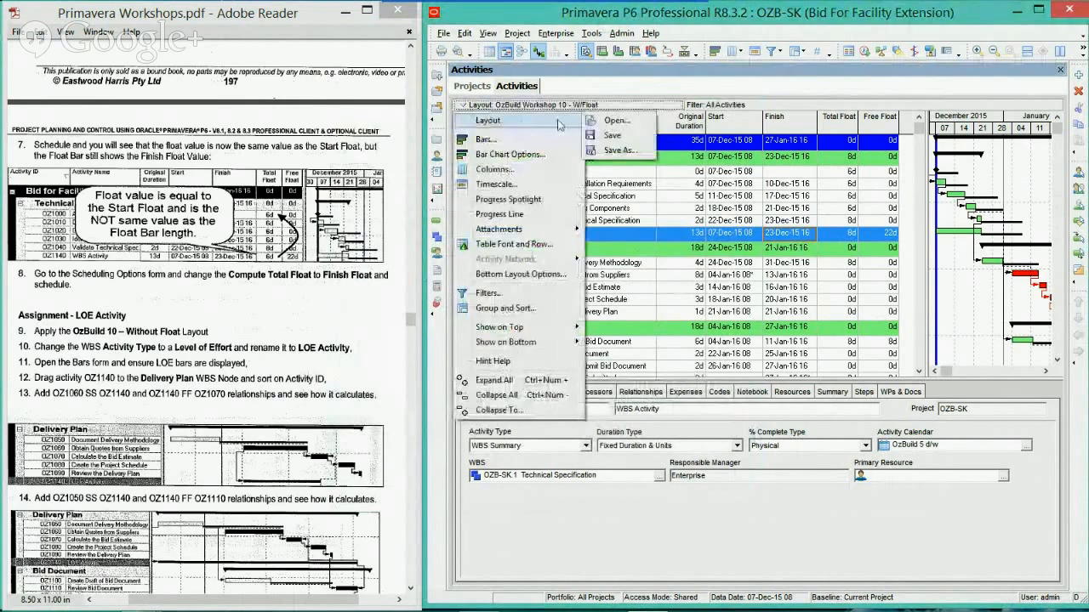
{"action": "left_click", "coordinate": [614, 121]}
{"action": "left_click", "coordinate": [549, 338]}
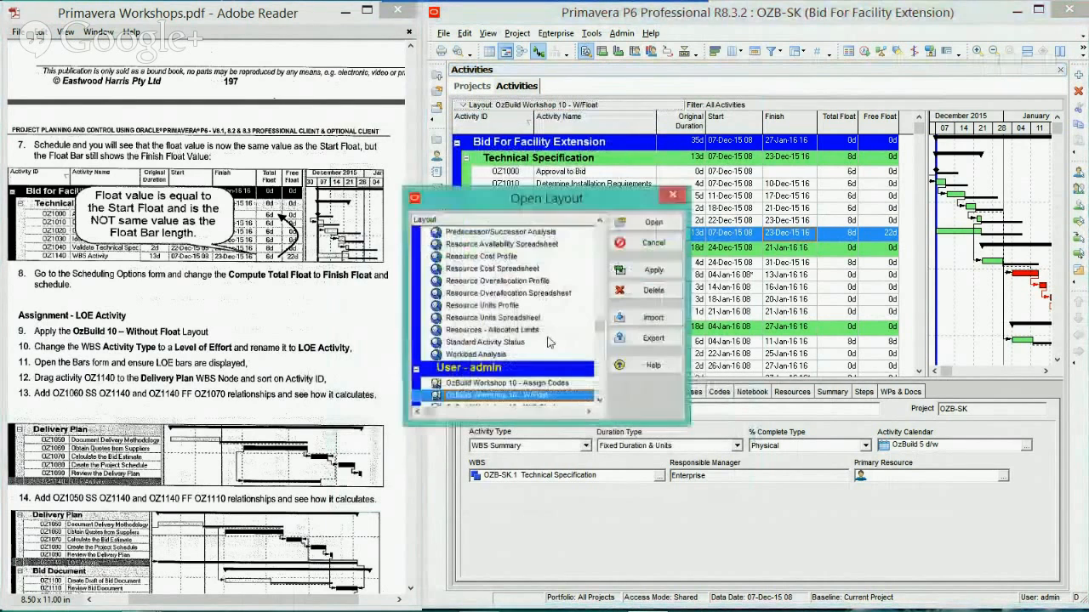
{"action": "left_click", "coordinate": [600, 400]}
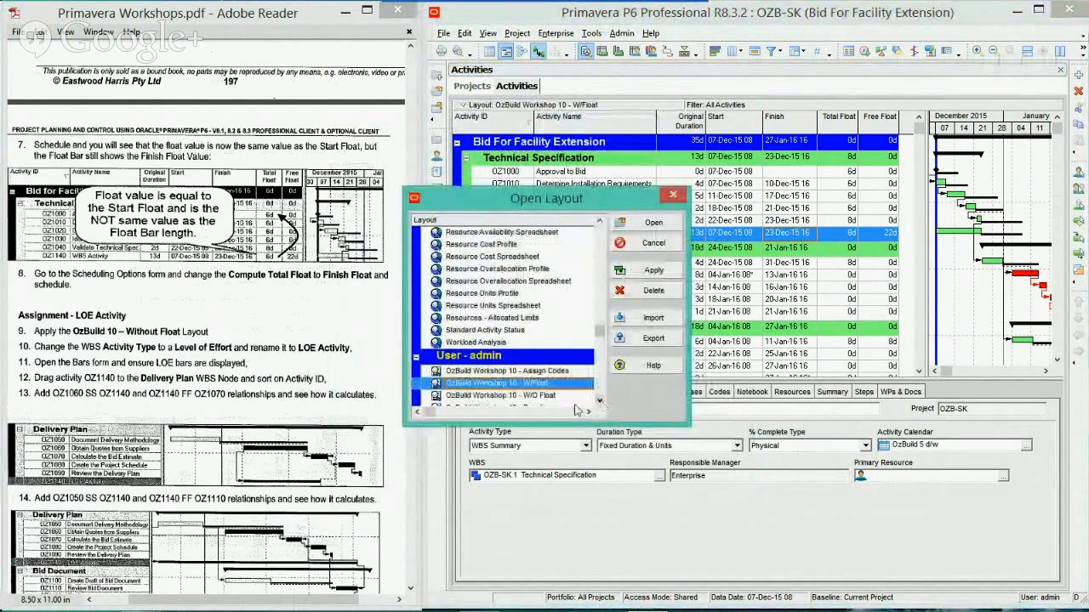
{"action": "left_click", "coordinate": [565, 396]}
{"action": "left_click", "coordinate": [653, 223]}
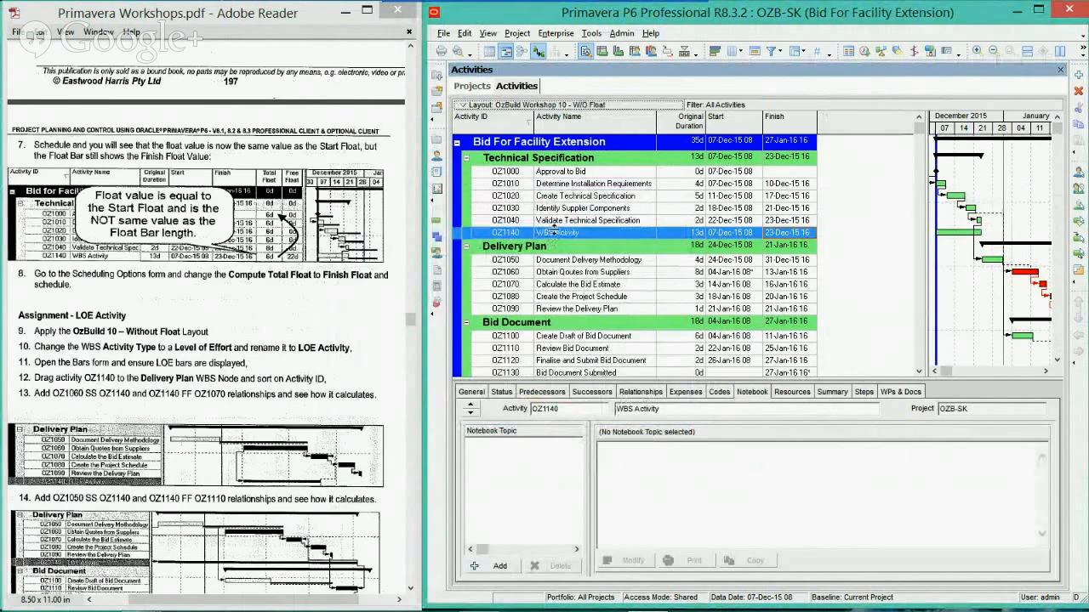
Change the activity type of OZ1140 to Finish Milestone and rename the activity as LOE Activity
{"action": "left_click", "coordinate": [473, 393]}
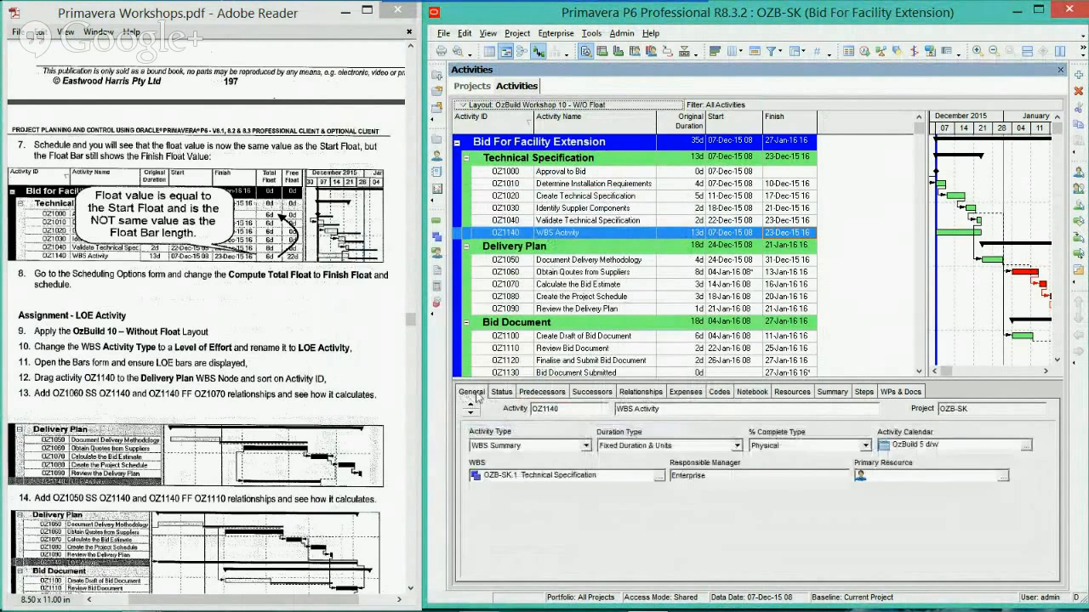
{"action": "left_click", "coordinate": [585, 446]}
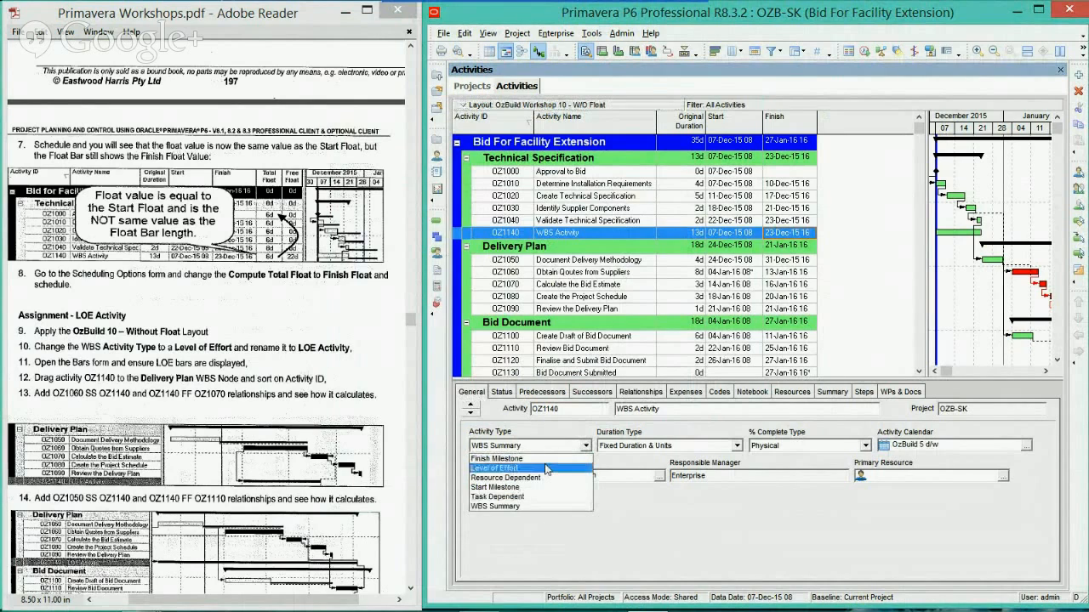
{"action": "left_click", "coordinate": [548, 459]}
{"action": "left_click", "coordinate": [559, 234]}
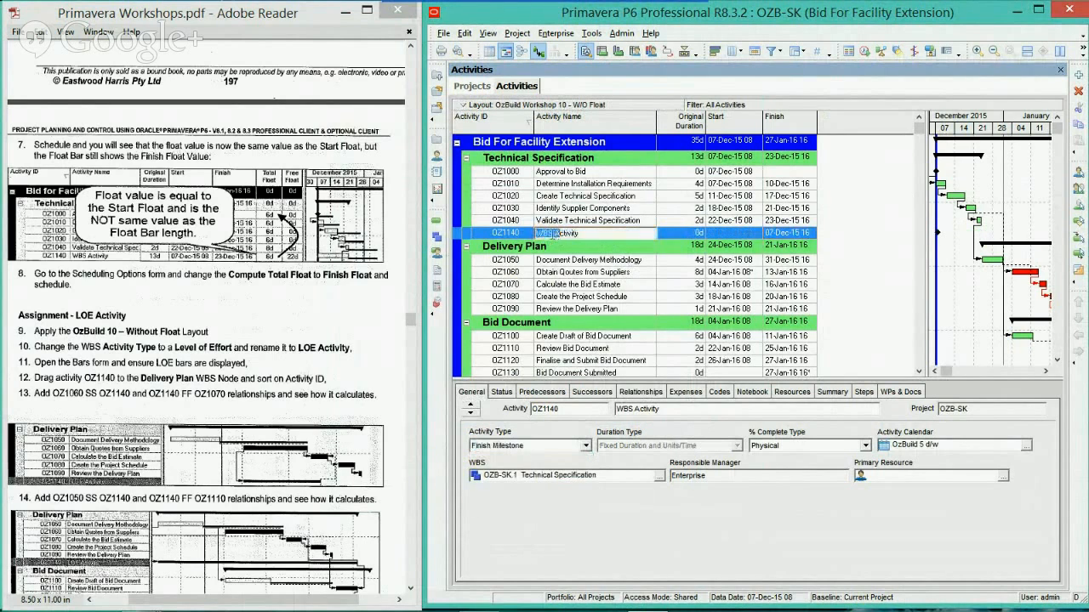
{"action": "left_click_drag", "start_coordinate": [554, 233], "coordinate": [518, 229]}
{"action": "type", "text": "LOE"}
{"action": "key", "text": "Return"}
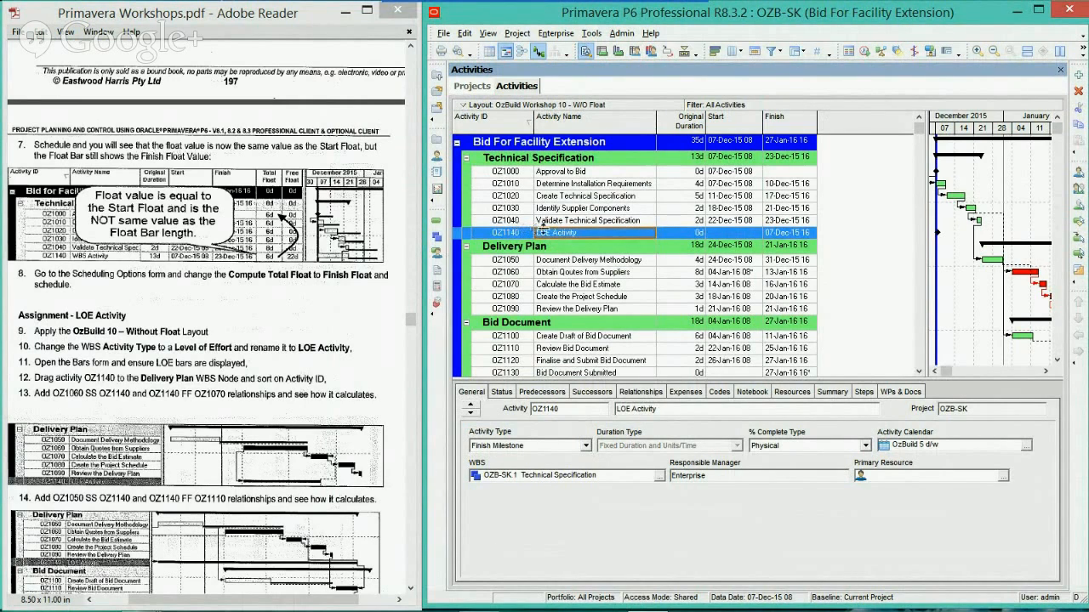
Open the Bars form, widen its Name column and check that the Level of Effort bars are set to display
{"action": "right_click", "coordinate": [986, 196]}
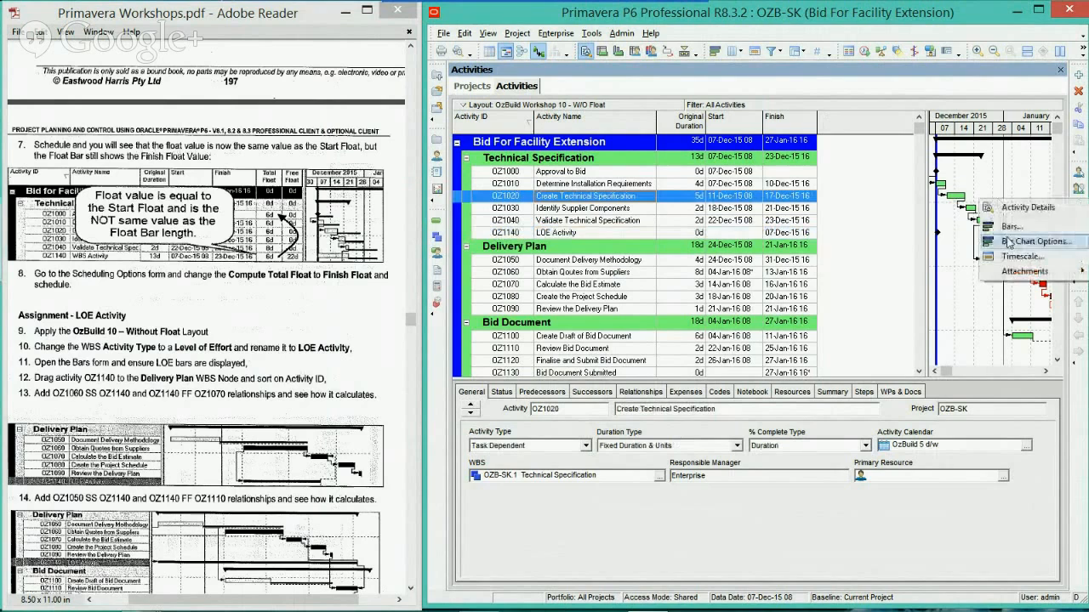
{"action": "left_click", "coordinate": [1008, 226]}
{"action": "left_click_drag", "start_coordinate": [612, 172], "coordinate": [750, 172]}
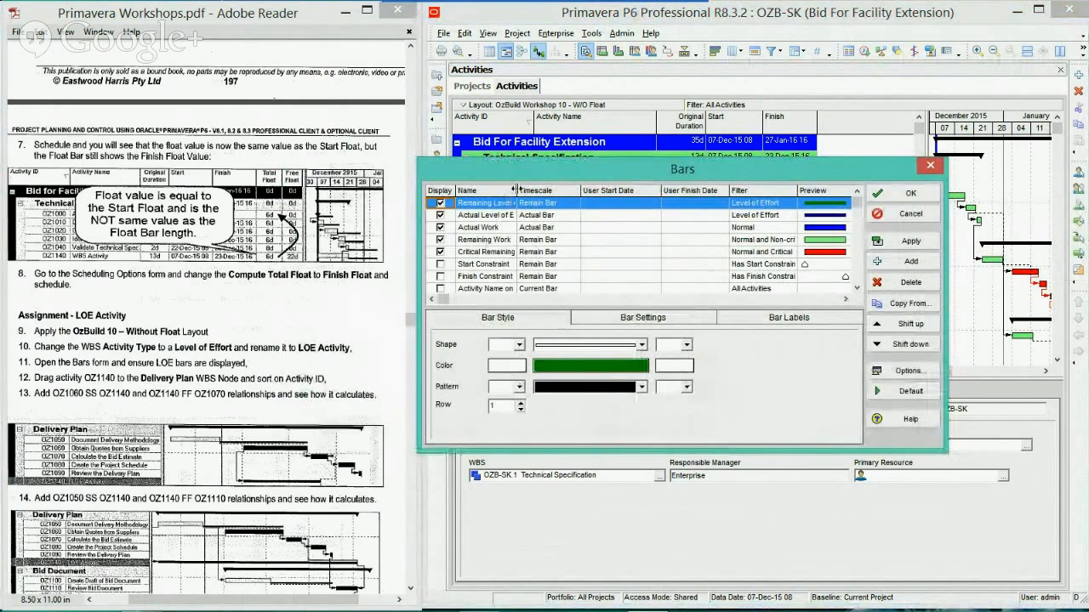
{"action": "left_click_drag", "start_coordinate": [514, 188], "coordinate": [539, 189]}
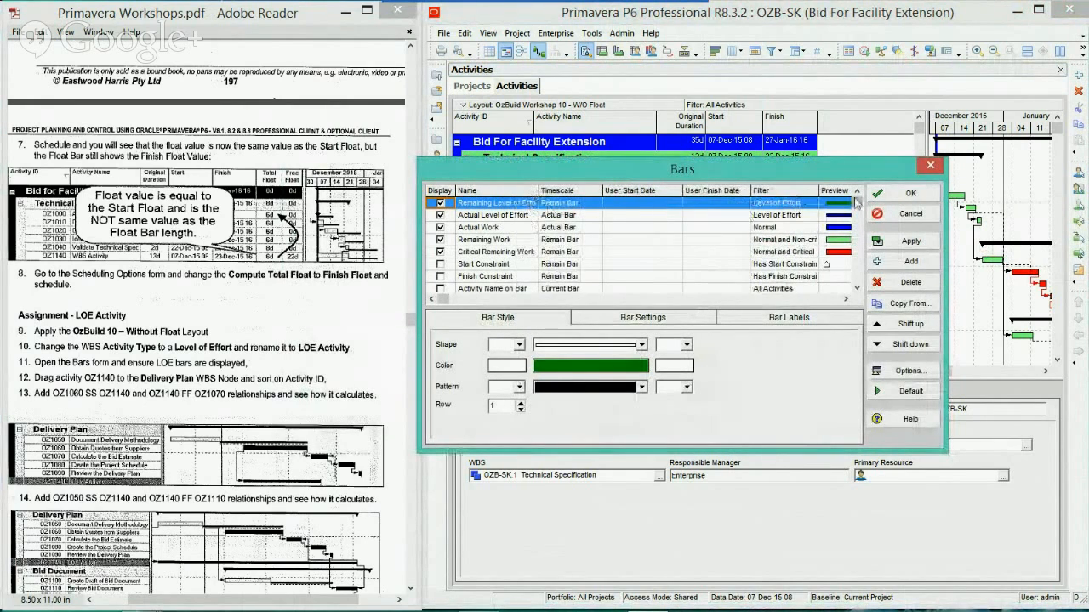
{"action": "left_click", "coordinate": [903, 194]}
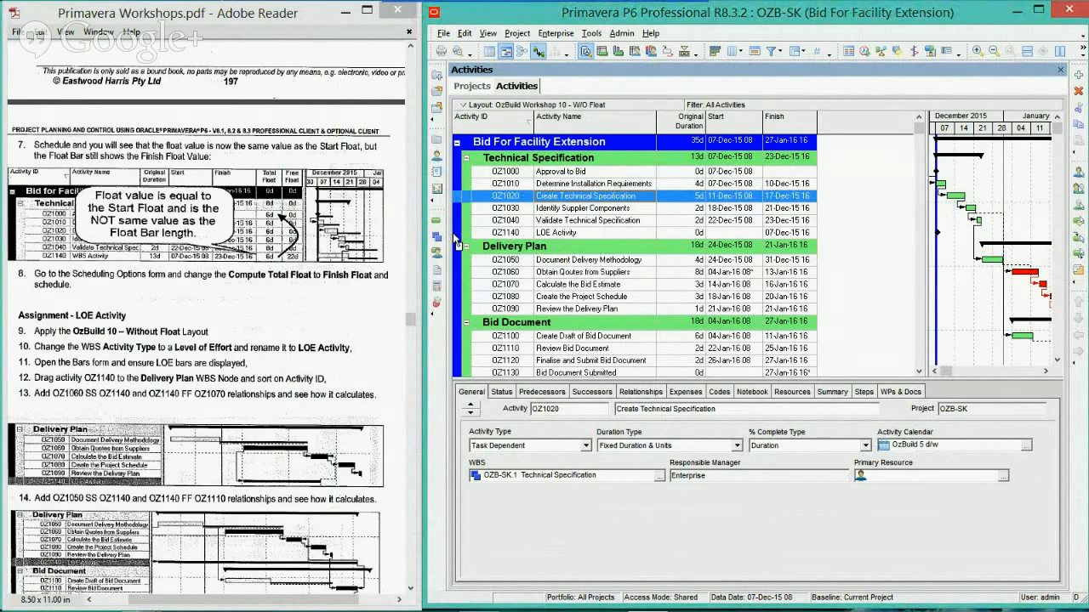
Move LOE Activity OZ1140 from Technical Specification to the end of the Delivery Plan WBS node
{"action": "left_click_drag", "start_coordinate": [453, 232], "coordinate": [459, 317]}
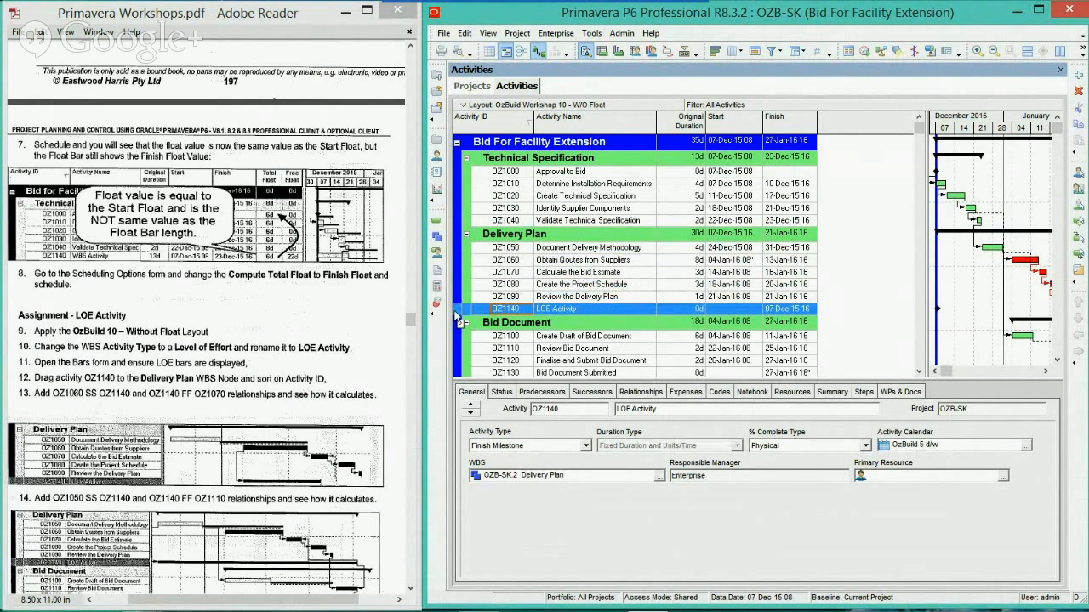
{"action": "scroll", "coordinate": [542, 275], "scroll_direction": "down", "scroll_amount": 1}
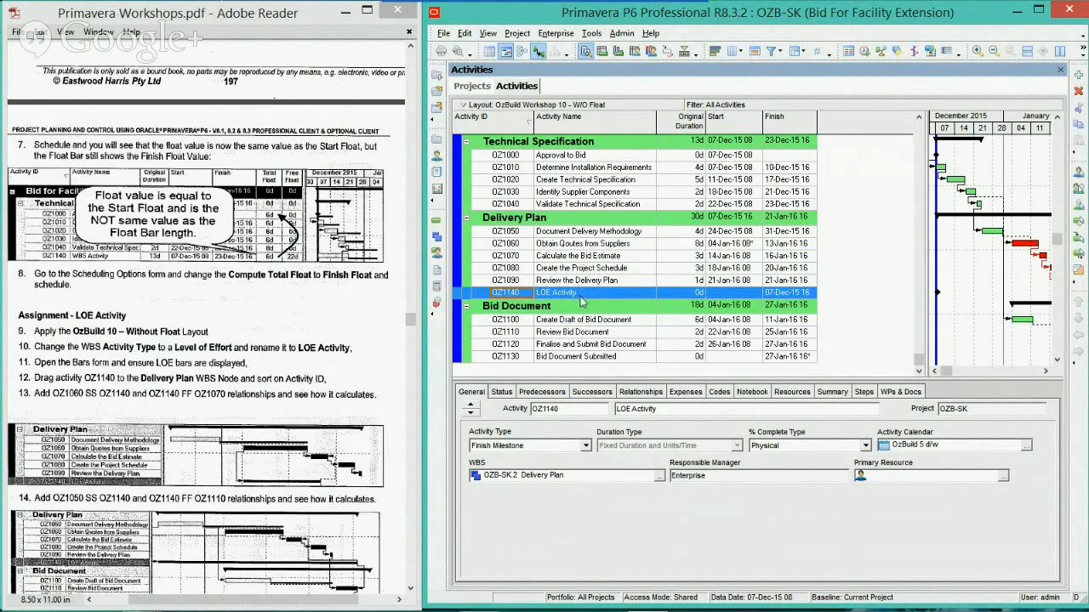
Assign OZ1060 as a predecessor of LOE Activity OZ1140
{"action": "left_click", "coordinate": [544, 392]}
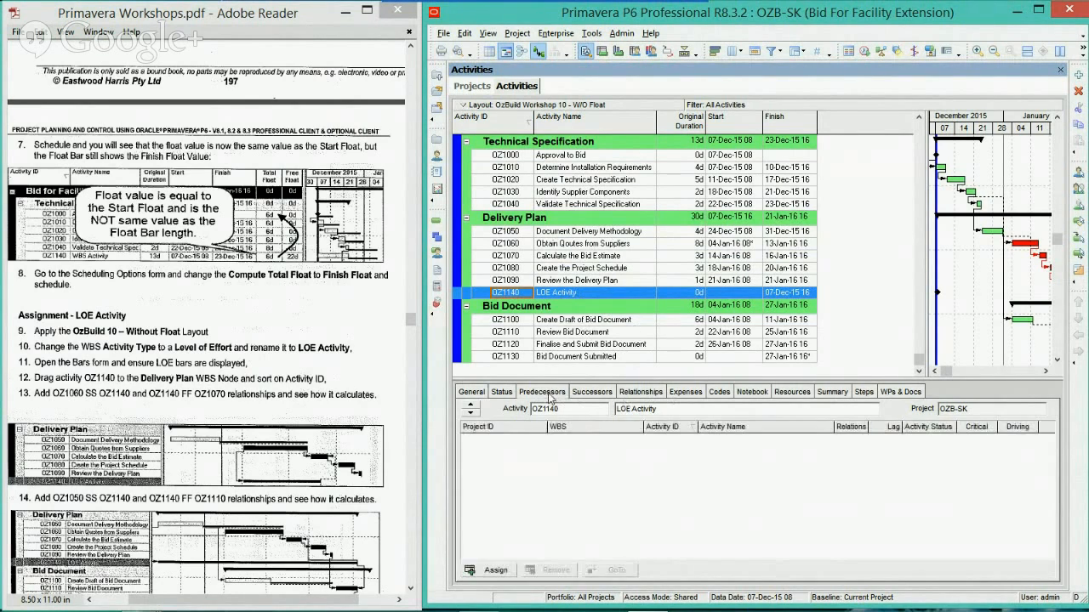
{"action": "left_click", "coordinate": [641, 392]}
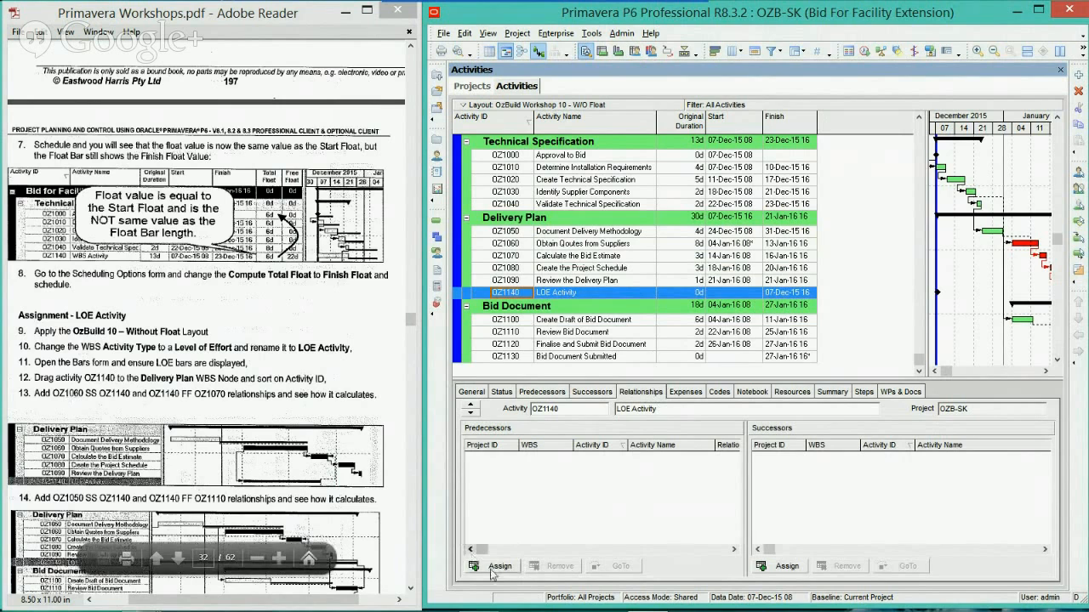
{"action": "left_click", "coordinate": [496, 567]}
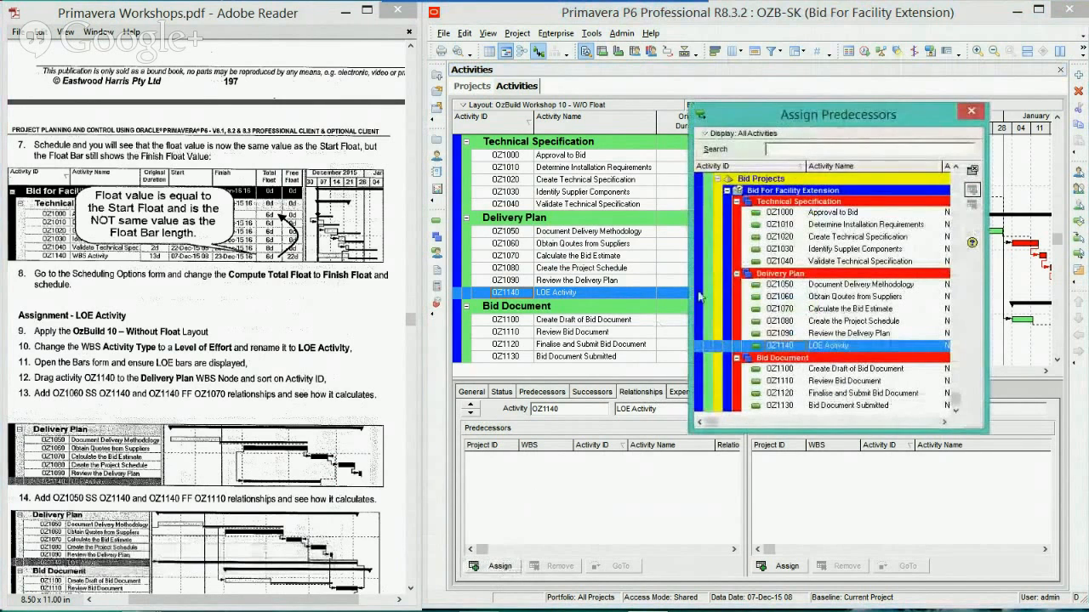
{"action": "double_click", "coordinate": [803, 297]}
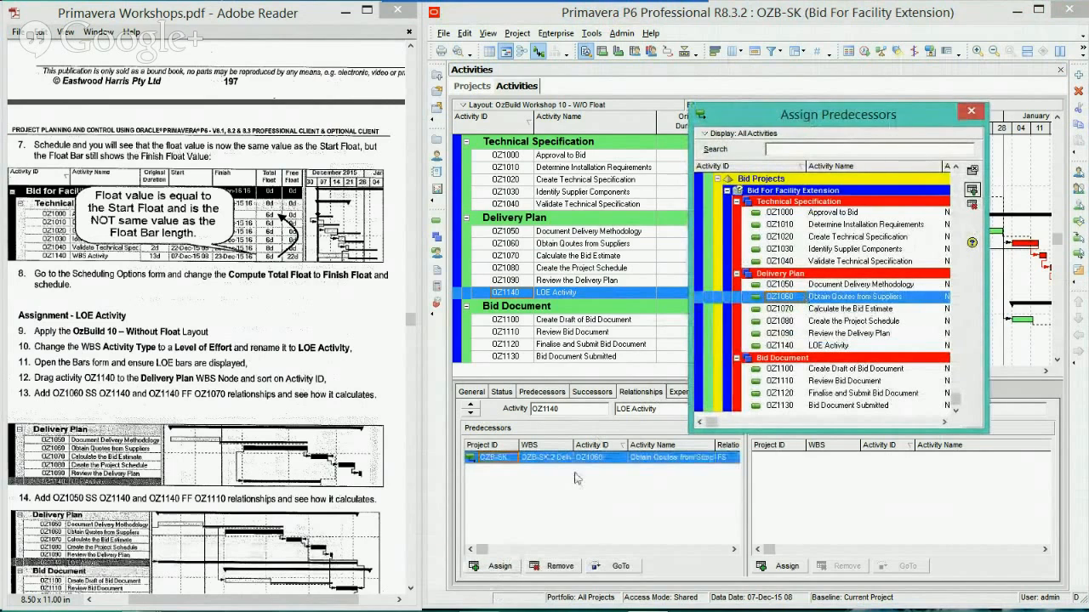
Widen the predecessors list of OZ1140 and check which relationship types are offered for predecessor OZ1060
{"action": "left_click", "coordinate": [723, 457]}
{"action": "left_click", "coordinate": [732, 458]}
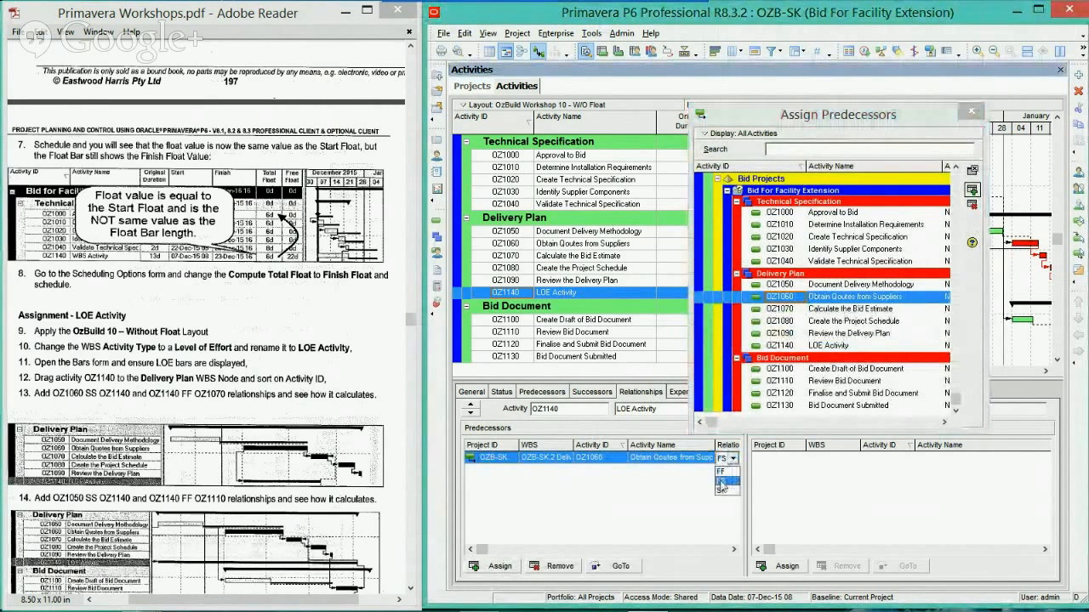
{"action": "left_click", "coordinate": [679, 518]}
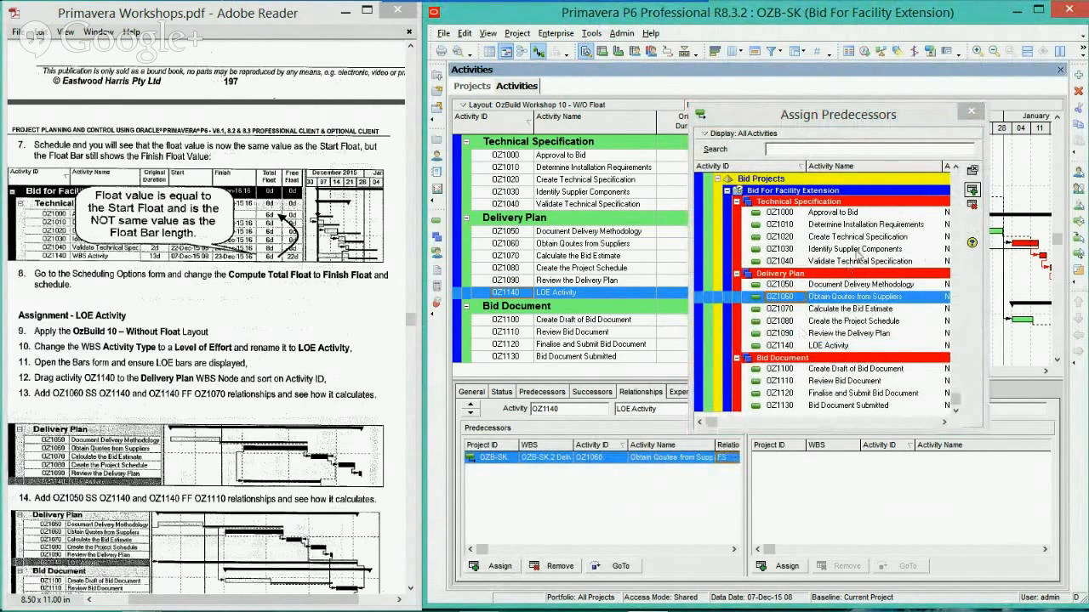
{"action": "left_click", "coordinate": [971, 111]}
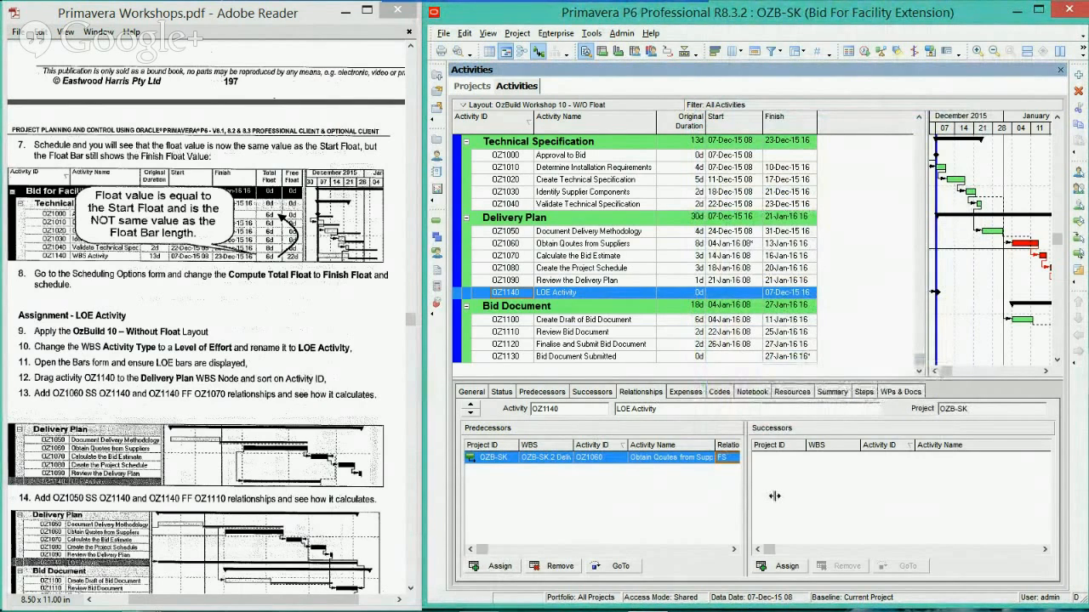
{"action": "left_click_drag", "start_coordinate": [774, 496], "coordinate": [777, 496]}
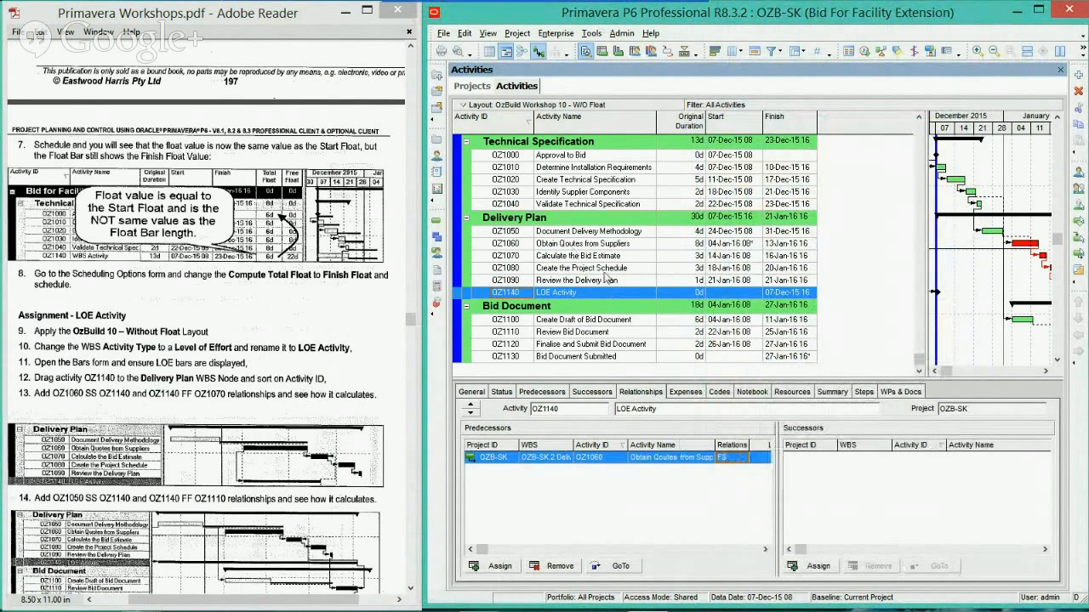
{"action": "left_click", "coordinate": [734, 457]}
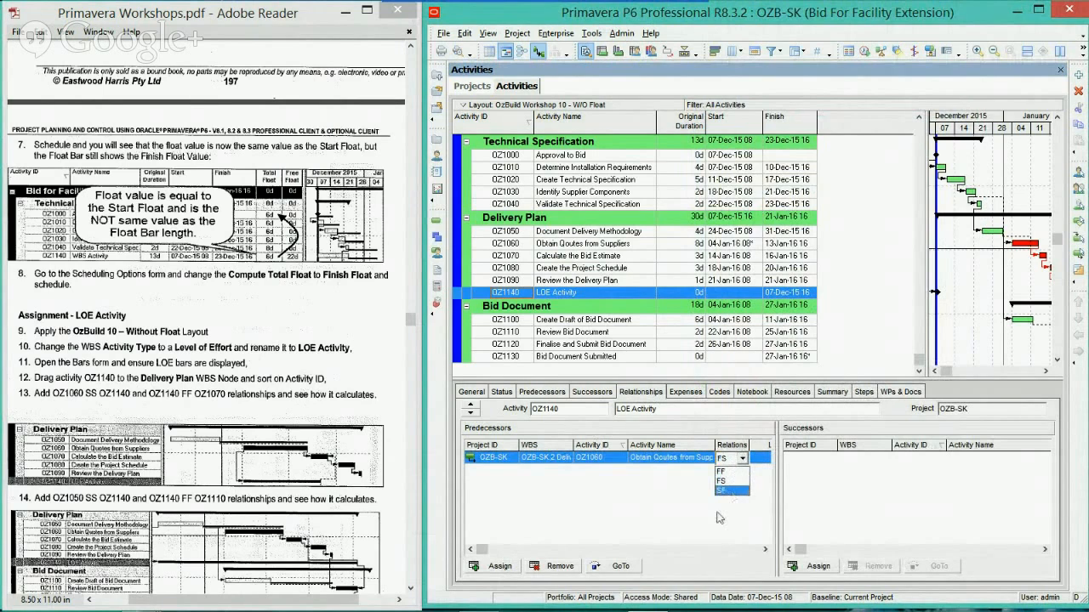
{"action": "left_click", "coordinate": [721, 516]}
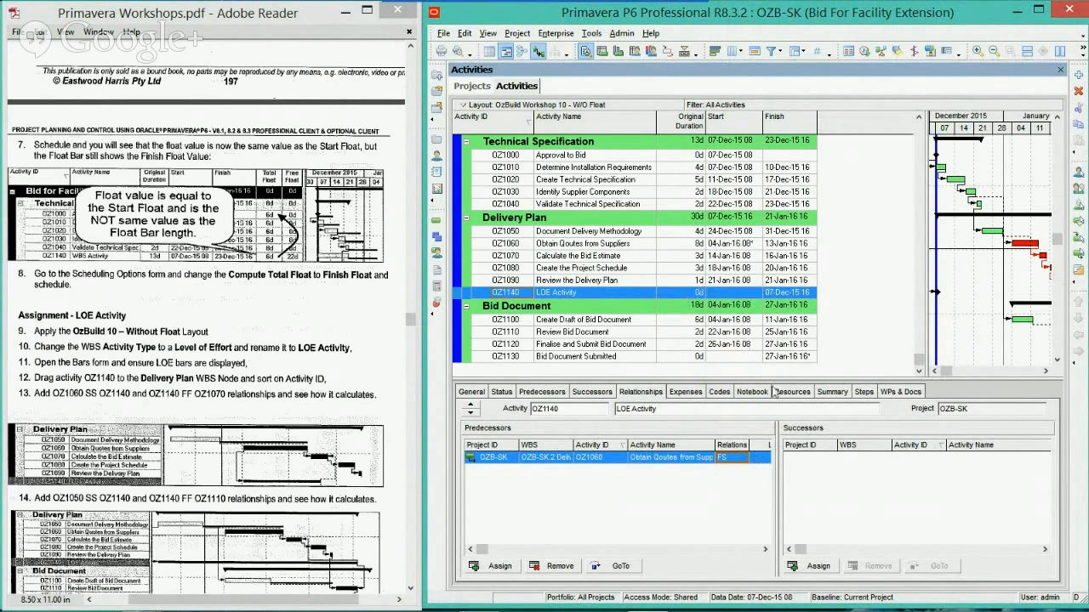
Change the activity type of OZ1140 to Level of Effort
{"action": "left_click", "coordinate": [471, 392]}
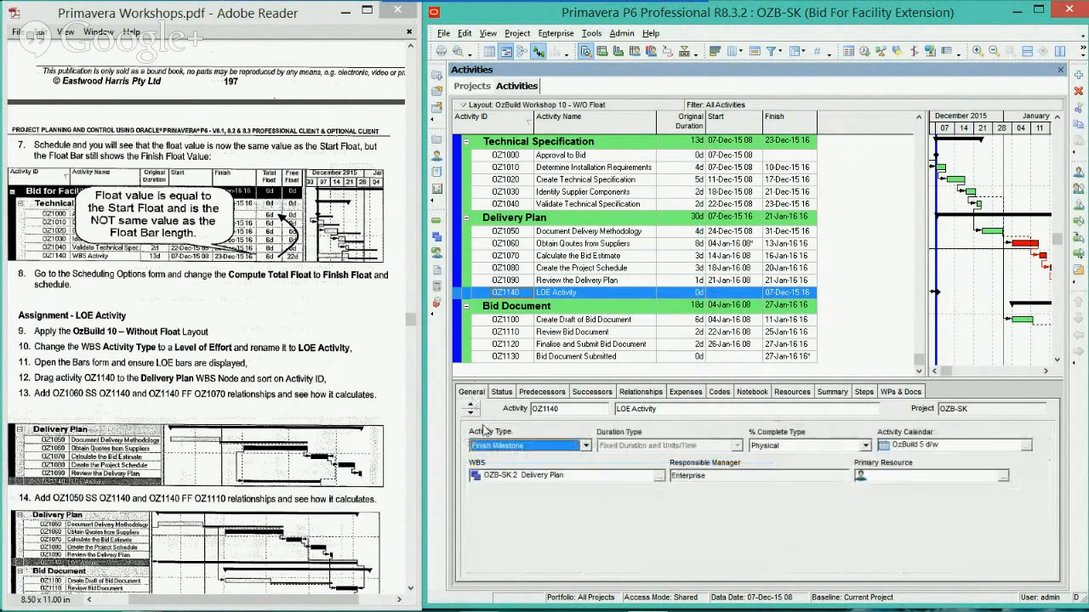
{"action": "left_click", "coordinate": [510, 448]}
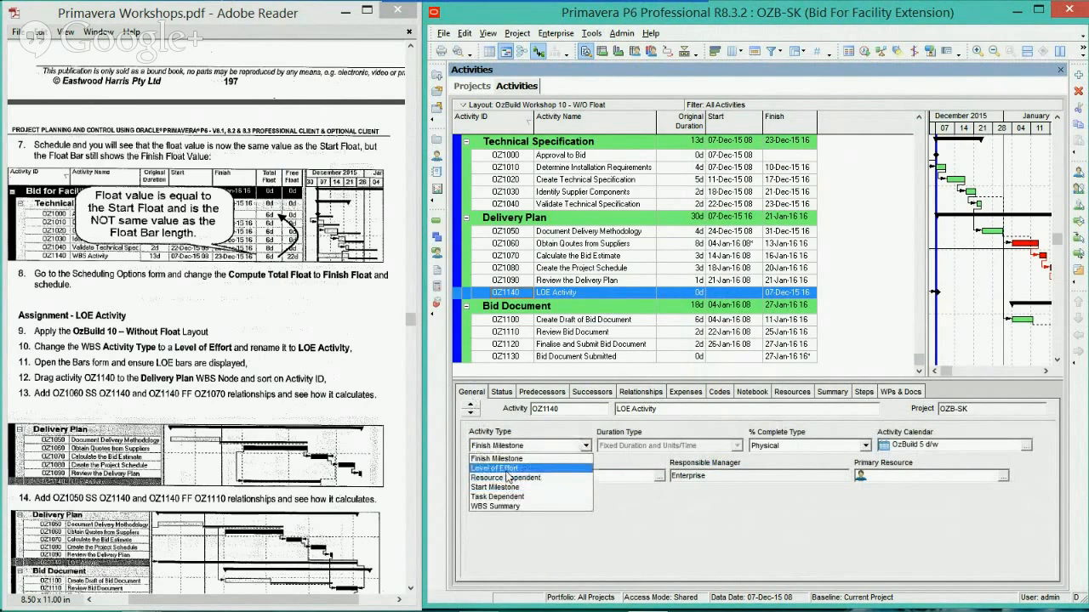
{"action": "left_click", "coordinate": [510, 467]}
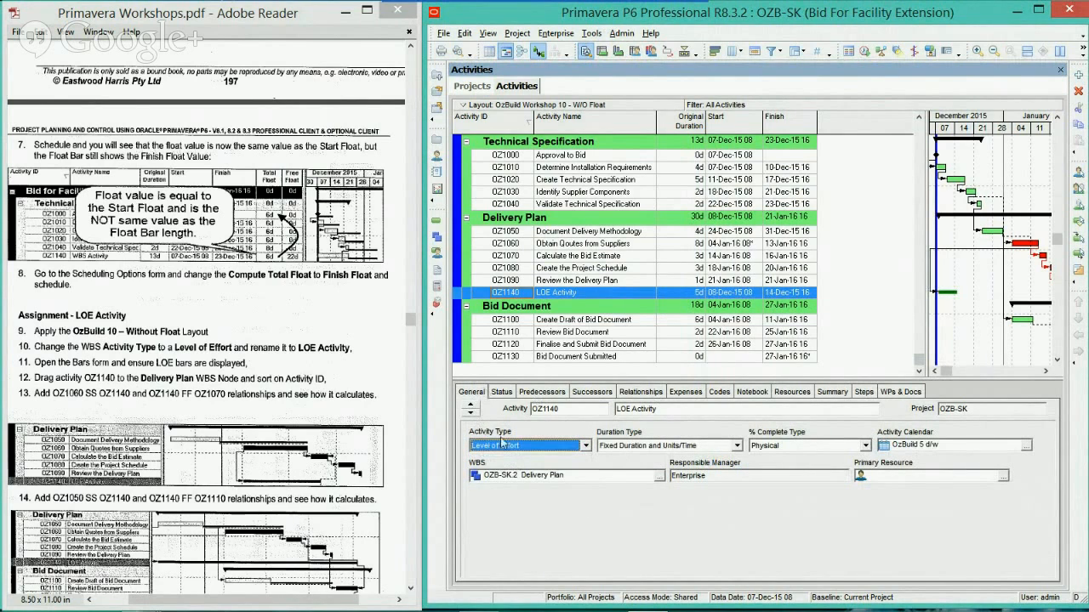
Set the relationship type of OZ1140's predecessor OZ1060 to SS
{"action": "left_click", "coordinate": [640, 392]}
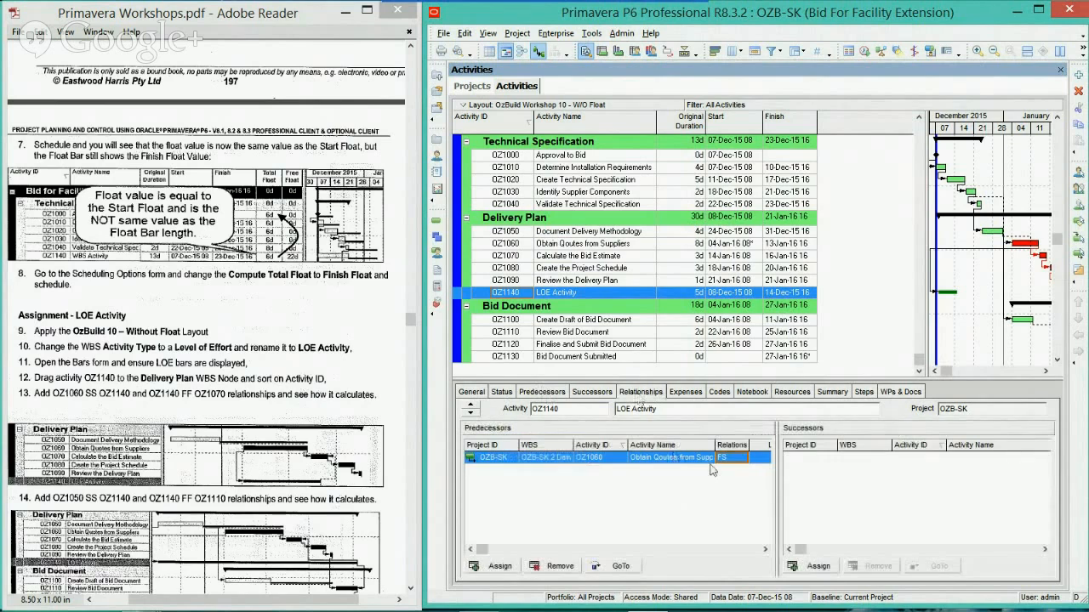
{"action": "left_click", "coordinate": [727, 458]}
{"action": "left_click", "coordinate": [723, 500]}
Assign OZ1070 Calculate the Bid Estimate as a successor of LOE Activity OZ1140
{"action": "left_click", "coordinate": [815, 566]}
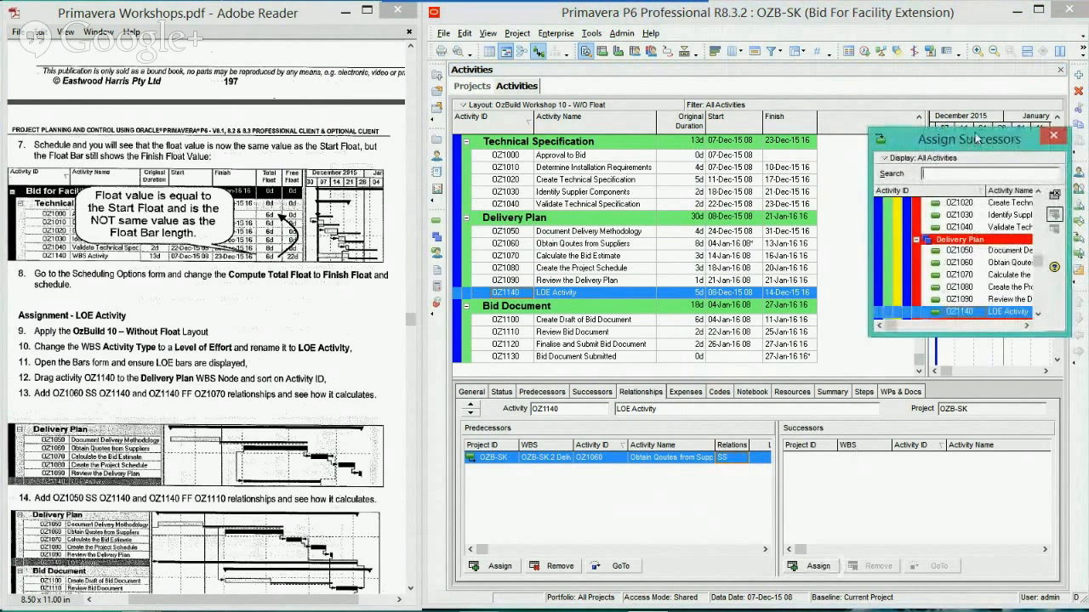
{"action": "left_click_drag", "start_coordinate": [975, 141], "coordinate": [925, 179]}
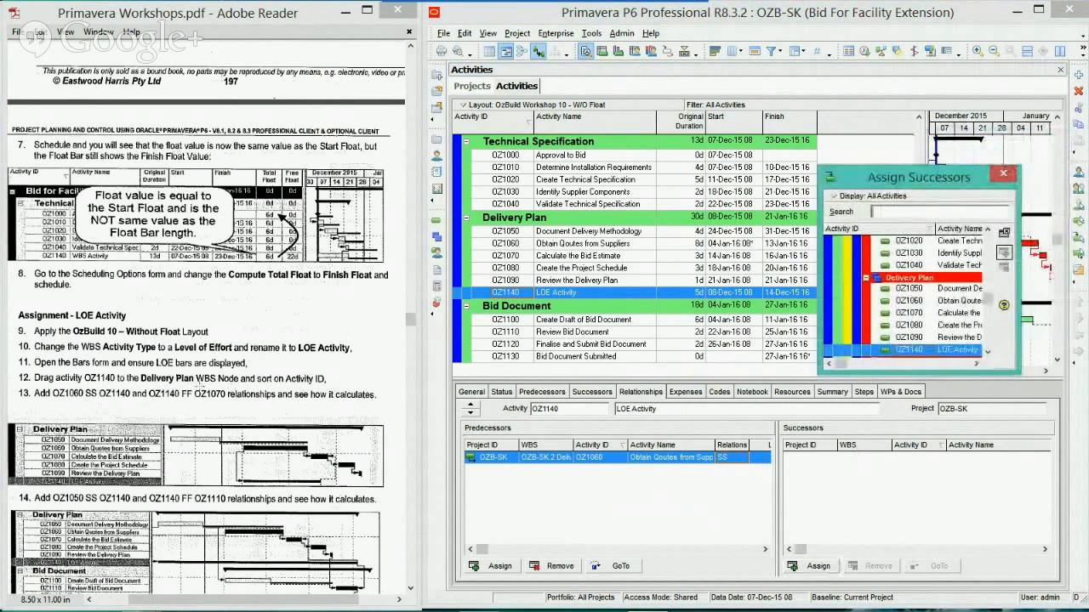
{"action": "left_click_drag", "start_coordinate": [194, 395], "coordinate": [236, 396]}
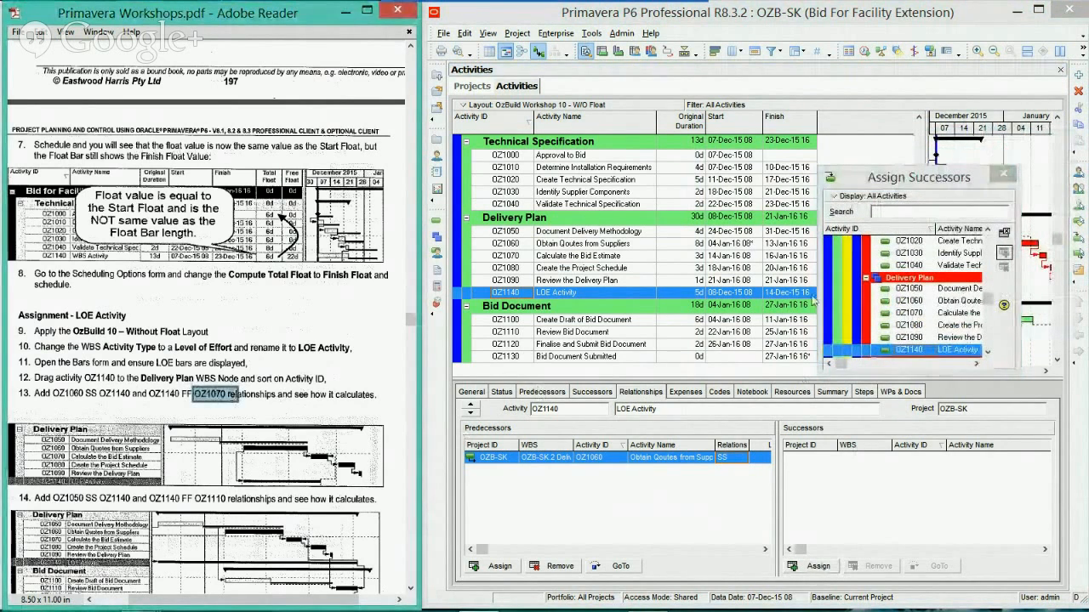
{"action": "left_click", "coordinate": [928, 314]}
{"action": "double_click", "coordinate": [929, 314]}
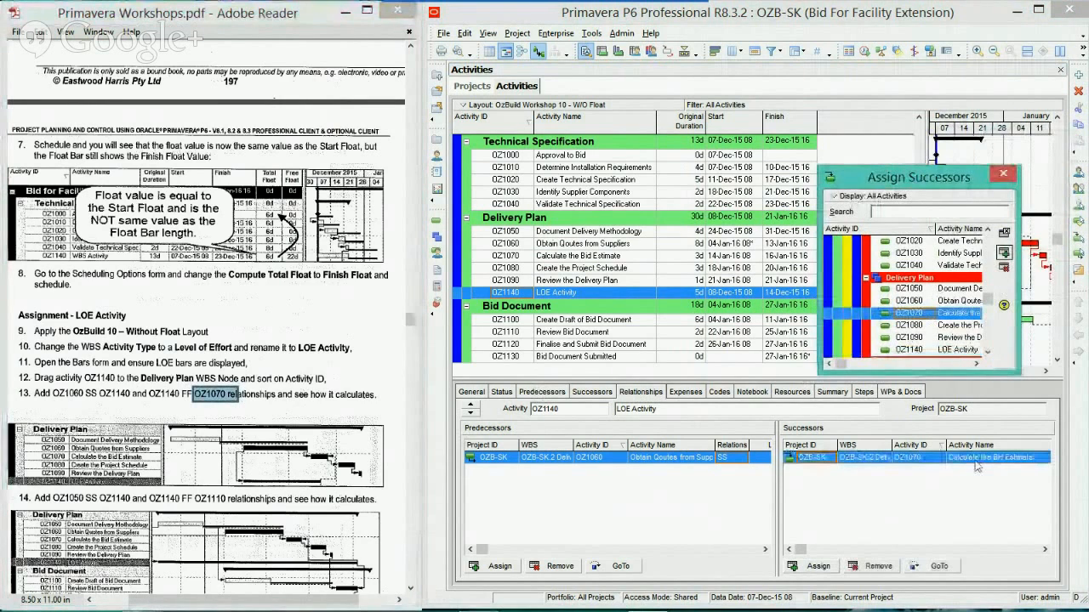
Set the relationship type of OZ1140's successor OZ1070 to FF and close the successor assignment window
{"action": "left_click", "coordinate": [1045, 549]}
{"action": "left_click", "coordinate": [1045, 550]}
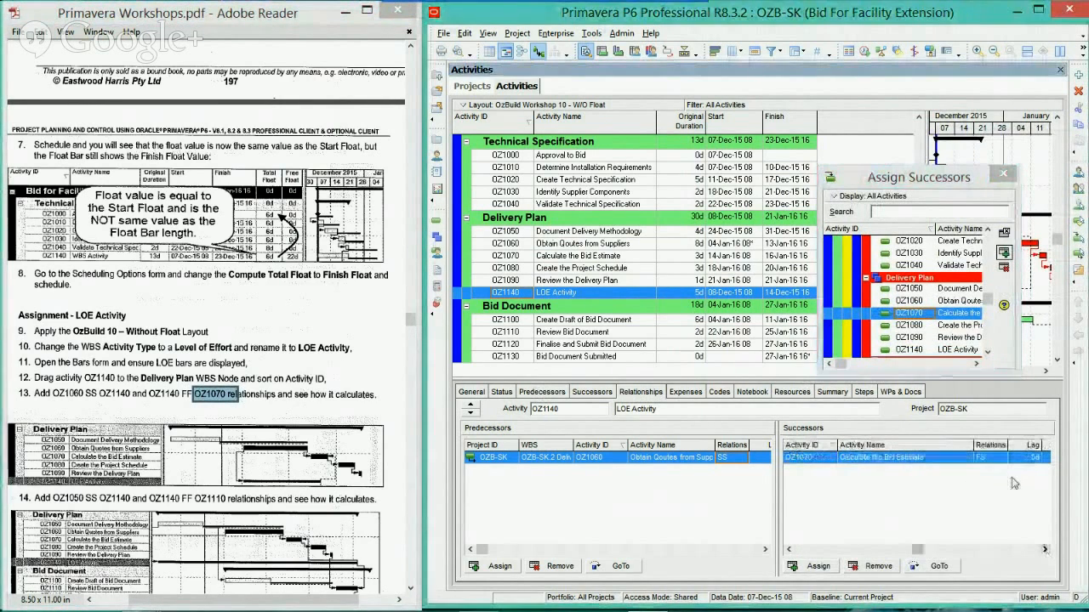
{"action": "double_click", "coordinate": [997, 460]}
{"action": "left_click", "coordinate": [980, 471]}
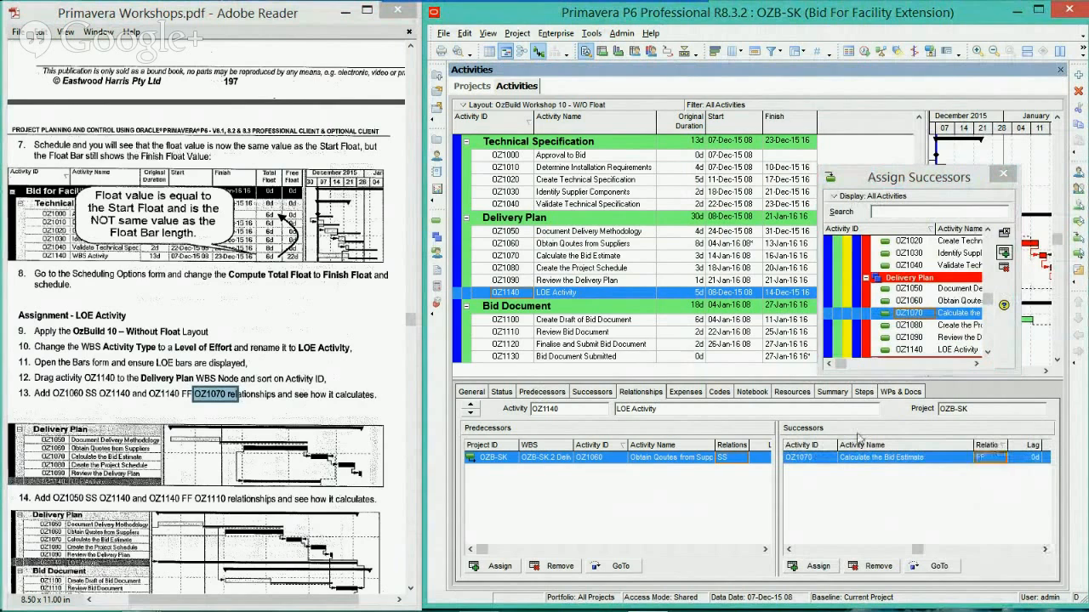
{"action": "left_click", "coordinate": [1002, 176]}
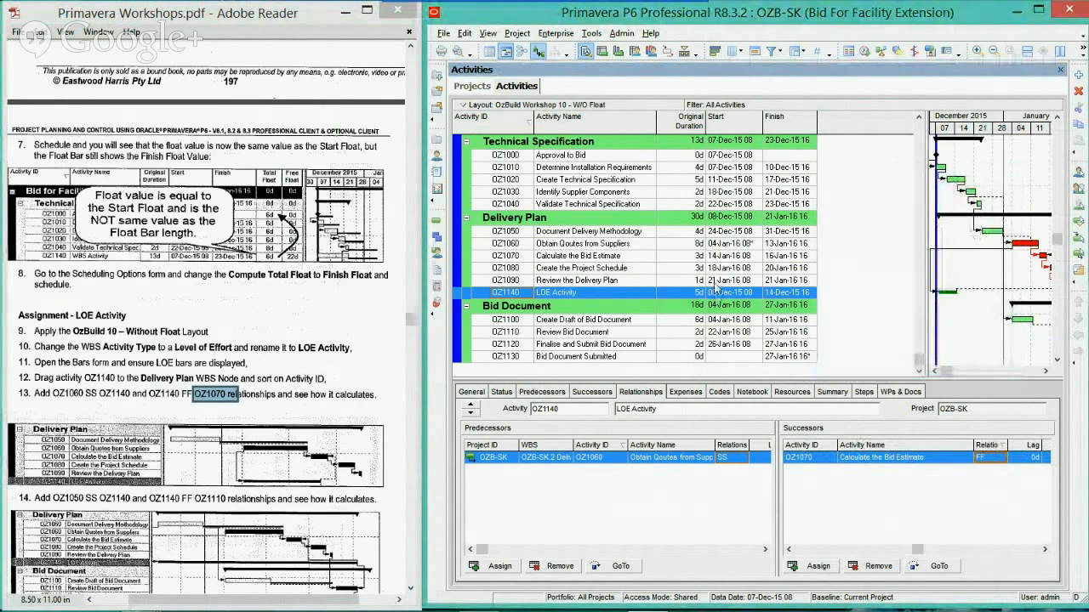
Schedule the project, agreeing to continue although it is open in Shared mode
{"action": "key", "text": "F9"}
{"action": "key", "text": "Return"}
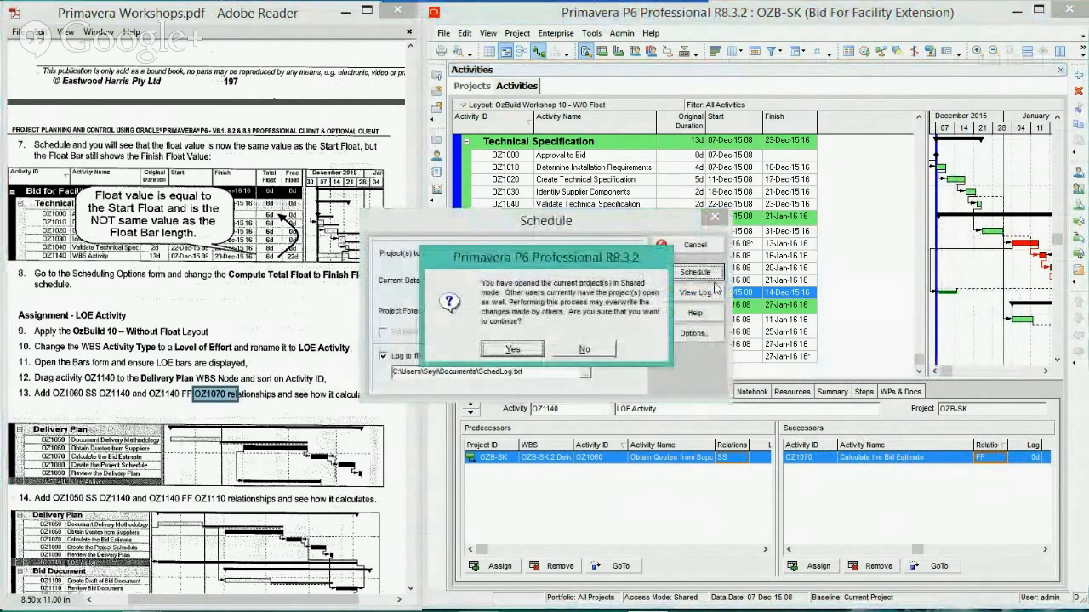
{"action": "key", "text": "Return"}
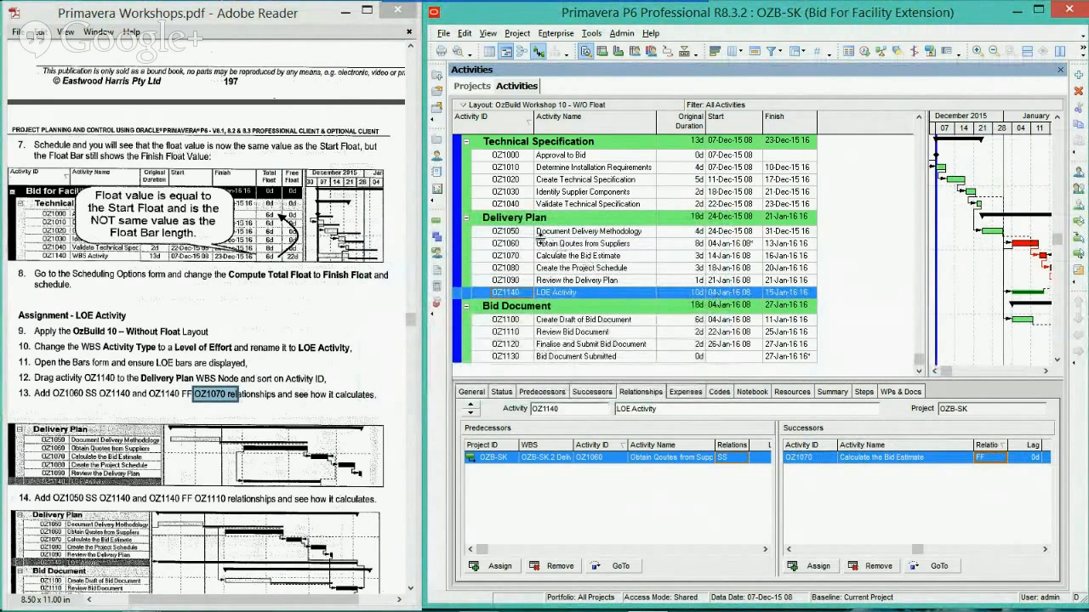
Compare the dates of LOE Activity OZ1140 with the start of OZ1060 and the finish of OZ1070, including the OZ1070 and OZ1140 calendars
{"action": "left_click", "coordinate": [719, 246]}
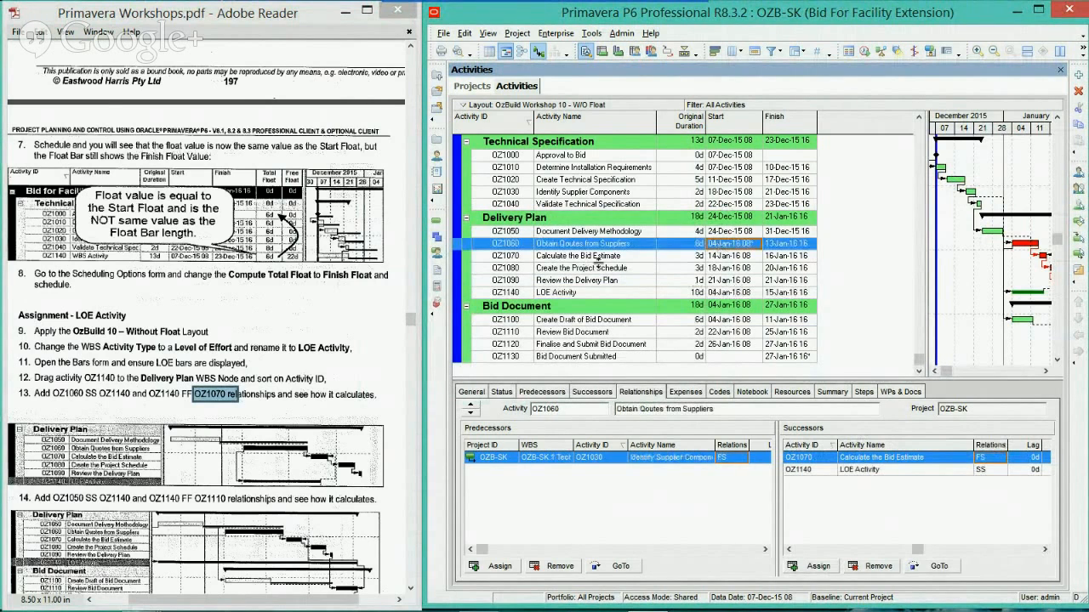
{"action": "left_click", "coordinate": [788, 256]}
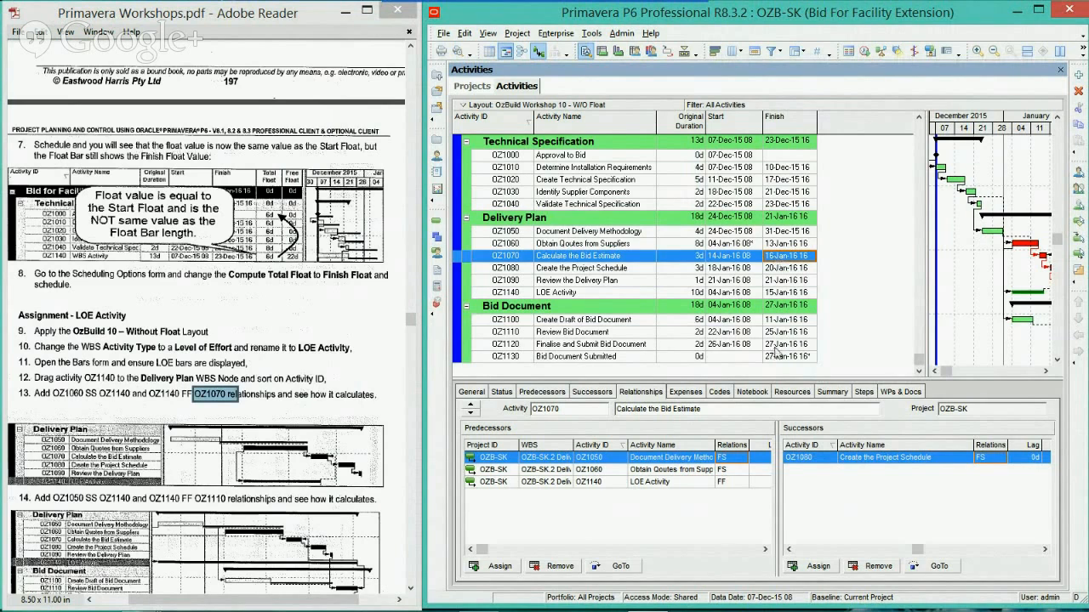
{"action": "left_click", "coordinate": [783, 293]}
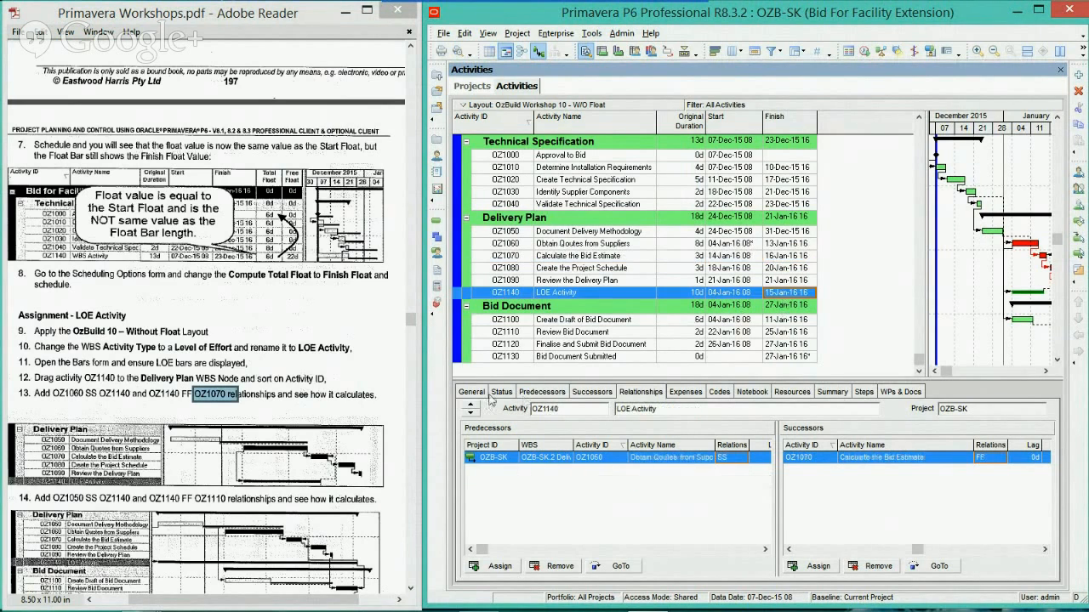
{"action": "left_click", "coordinate": [472, 393]}
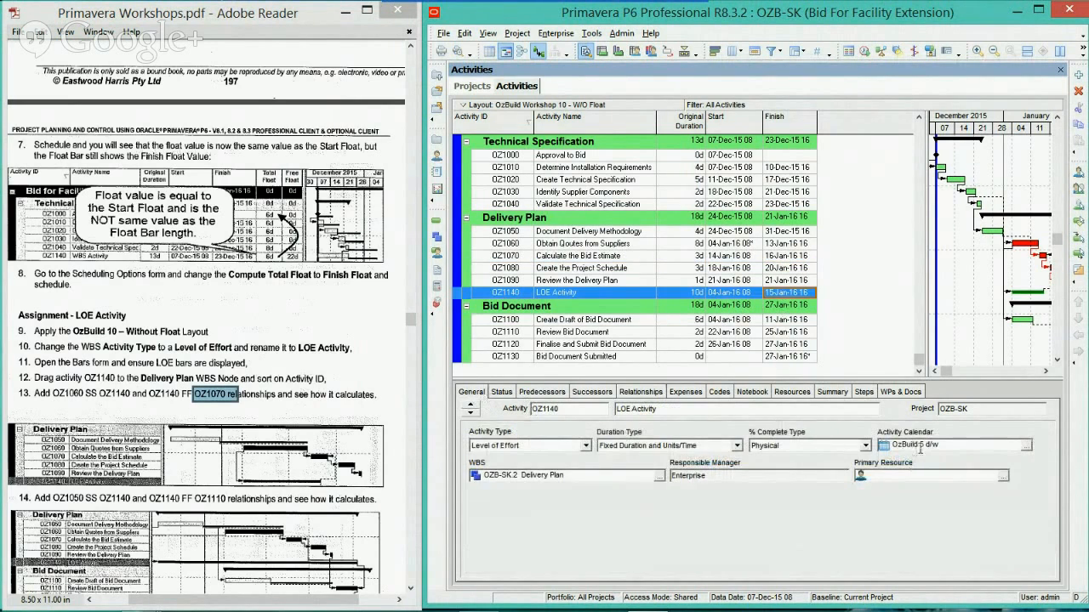
{"action": "left_click", "coordinate": [797, 256]}
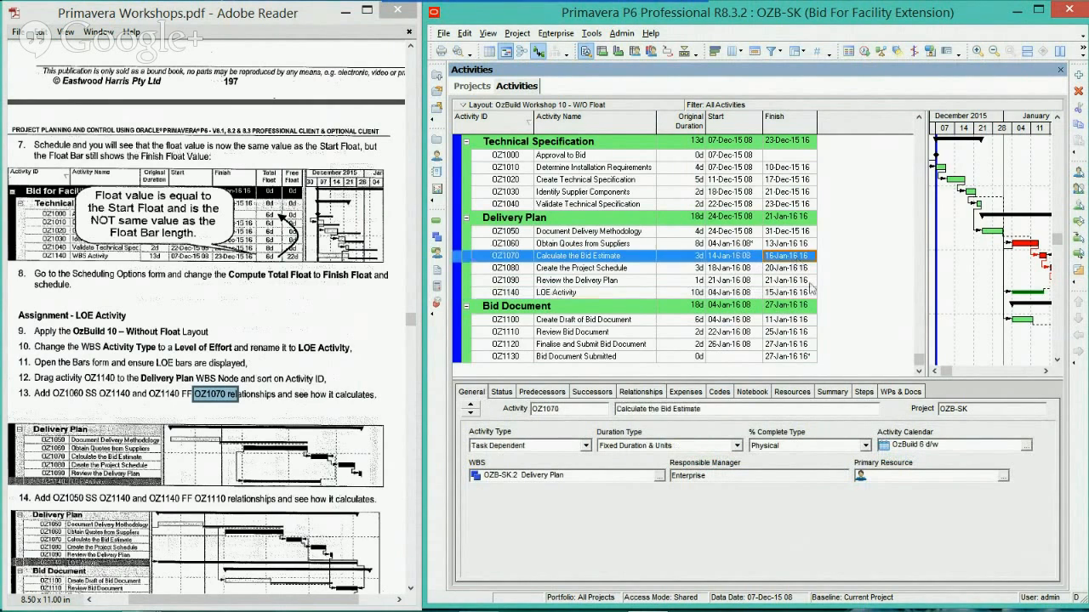
{"action": "left_click", "coordinate": [785, 293]}
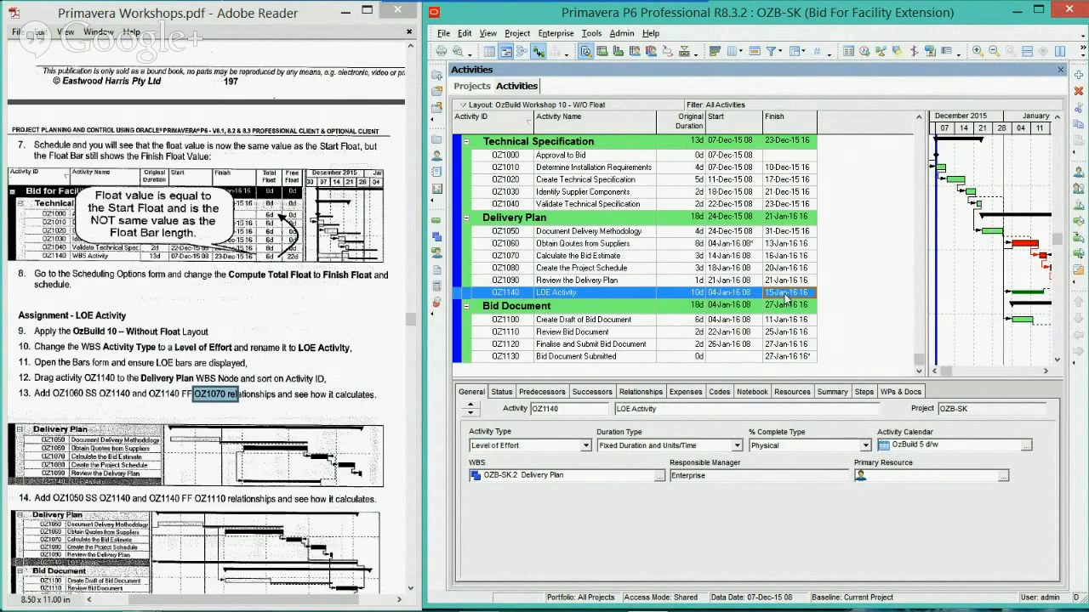
Read workshop step 14 and link OZ1050 Document Delivery Methodology to LOE Activity OZ1140
{"action": "left_click", "coordinate": [285, 360]}
{"action": "scroll", "coordinate": [212, 357], "scroll_direction": "down", "scroll_amount": 3}
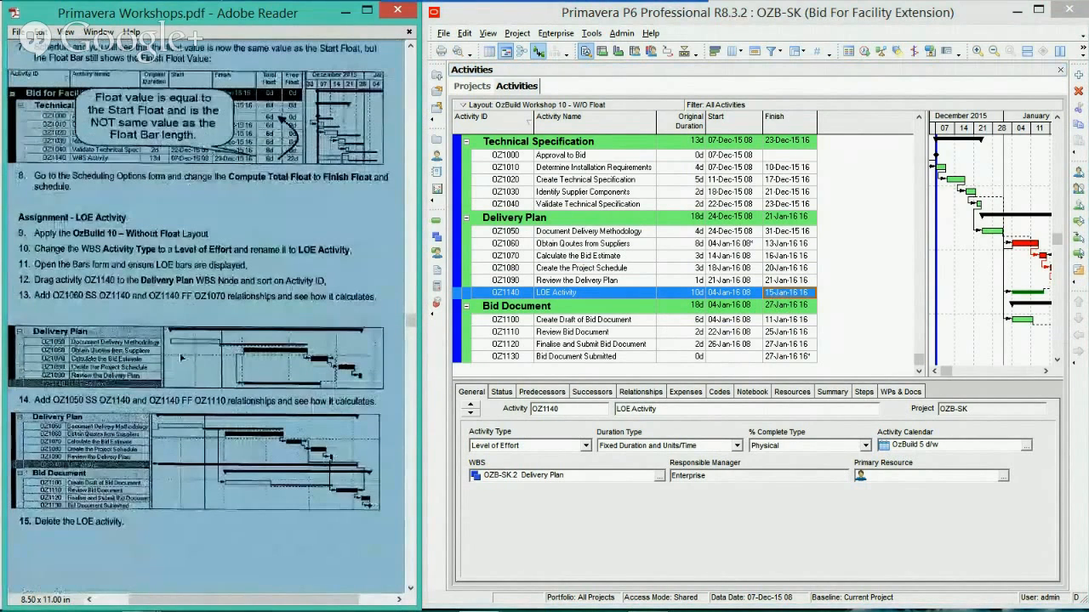
{"action": "left_click", "coordinate": [522, 237]}
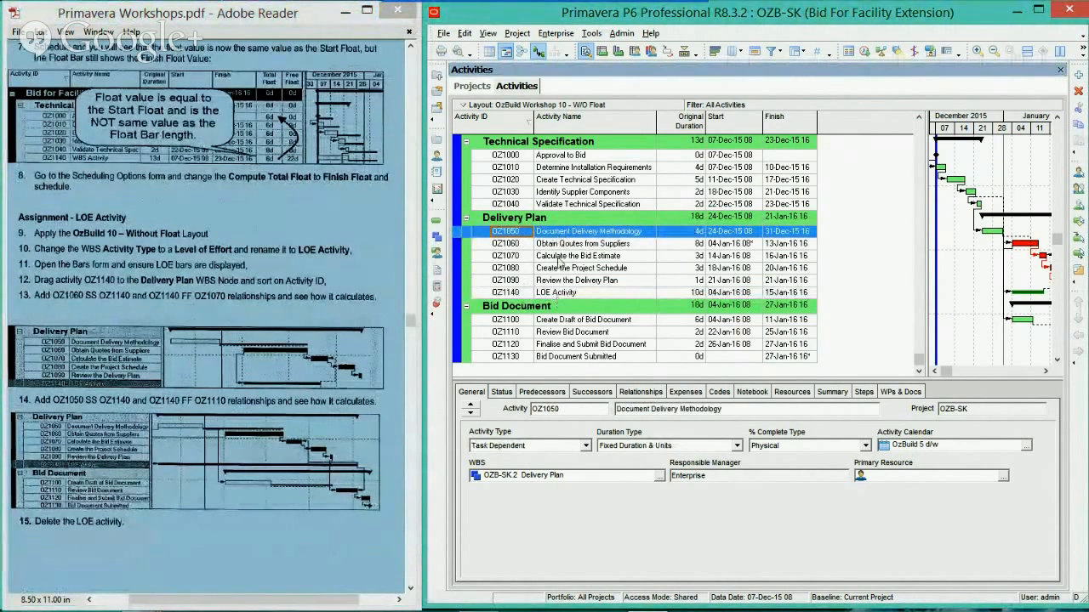
{"action": "left_click", "coordinate": [565, 292], "text": "ctrl"}
{"action": "right_click", "coordinate": [567, 291]}
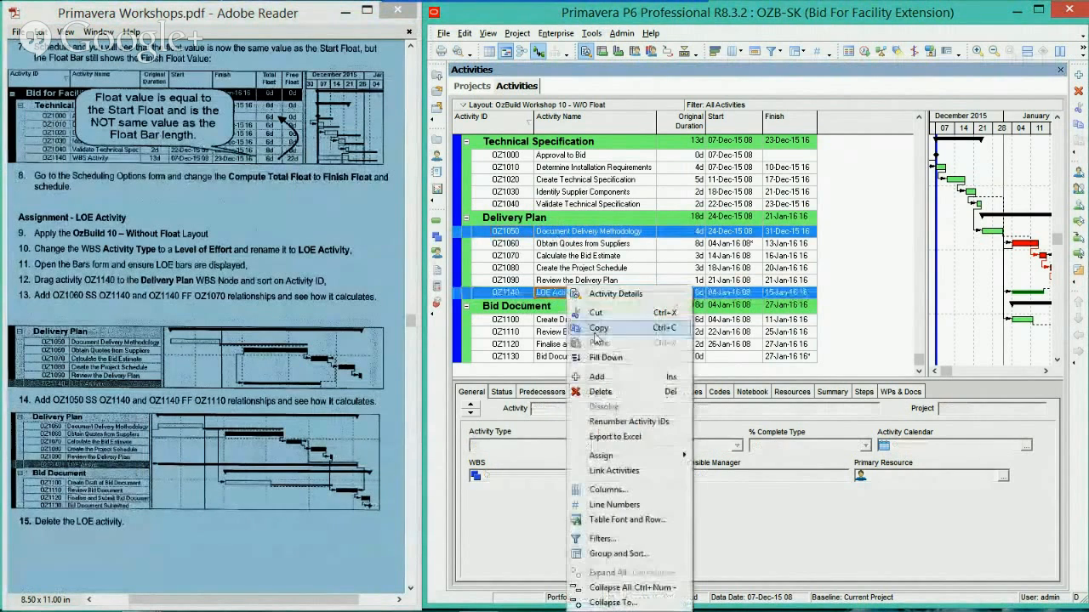
{"action": "left_click", "coordinate": [613, 470]}
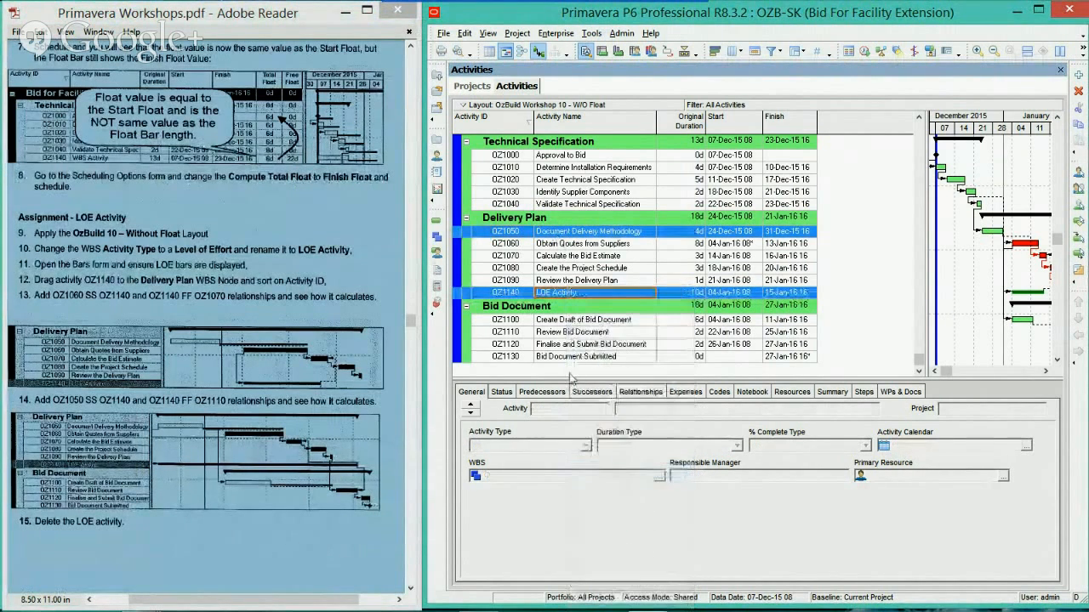
Set the relationship type of LOE Activity OZ1140's predecessor OZ1050 to SS
{"action": "left_click", "coordinate": [629, 393]}
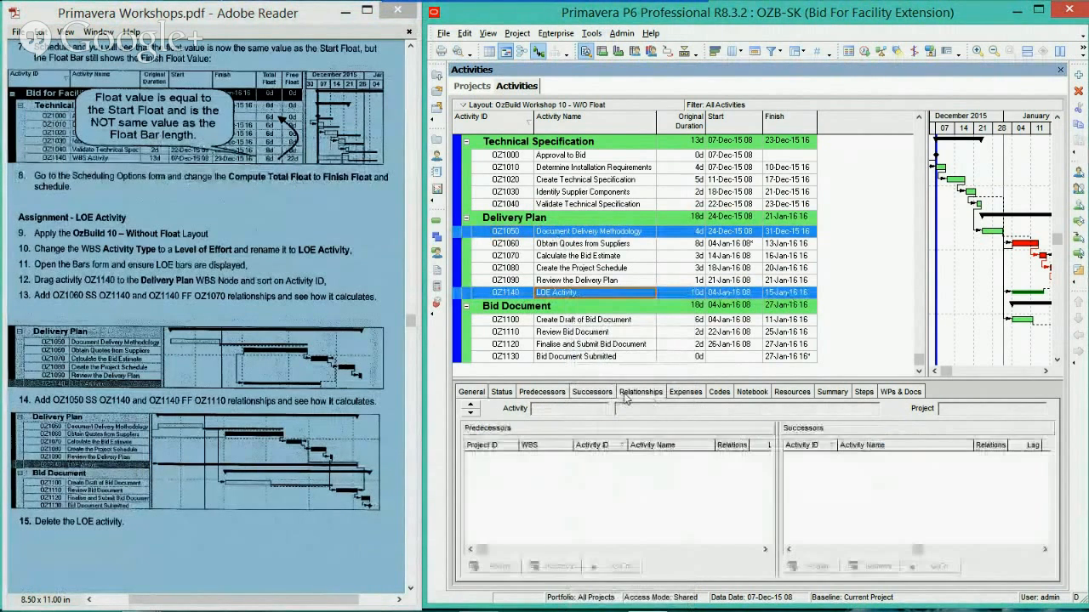
{"action": "left_click", "coordinate": [614, 294]}
{"action": "left_click", "coordinate": [723, 457]}
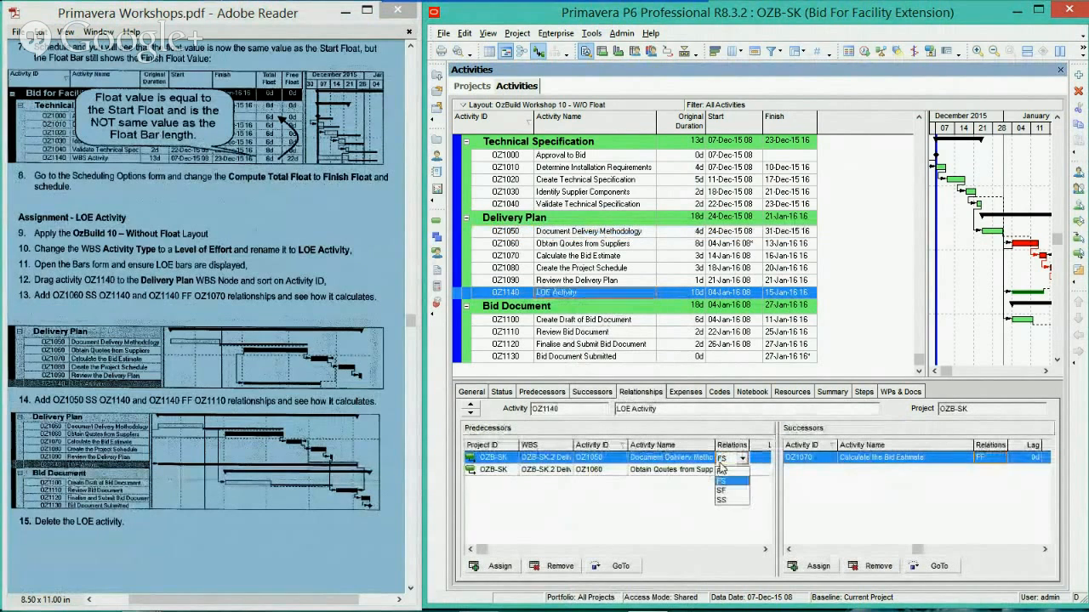
{"action": "left_click", "coordinate": [721, 492]}
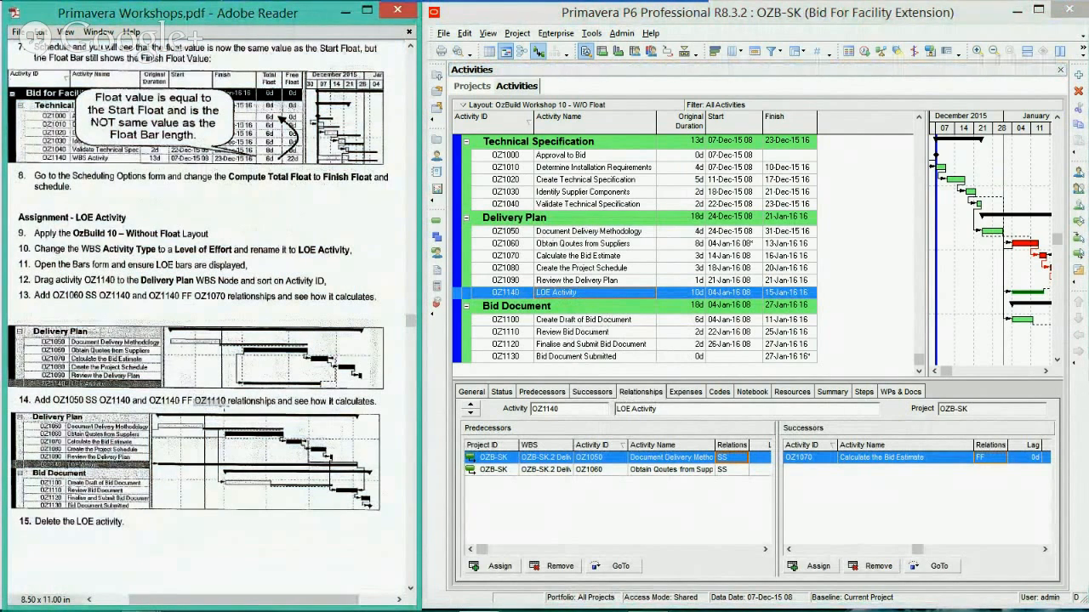
Link LOE Activity OZ1140 to OZ1110 Review Bid Document as its successor and set that relationship type to FF
{"action": "double_click", "coordinate": [222, 401]}
{"action": "left_click", "coordinate": [508, 295]}
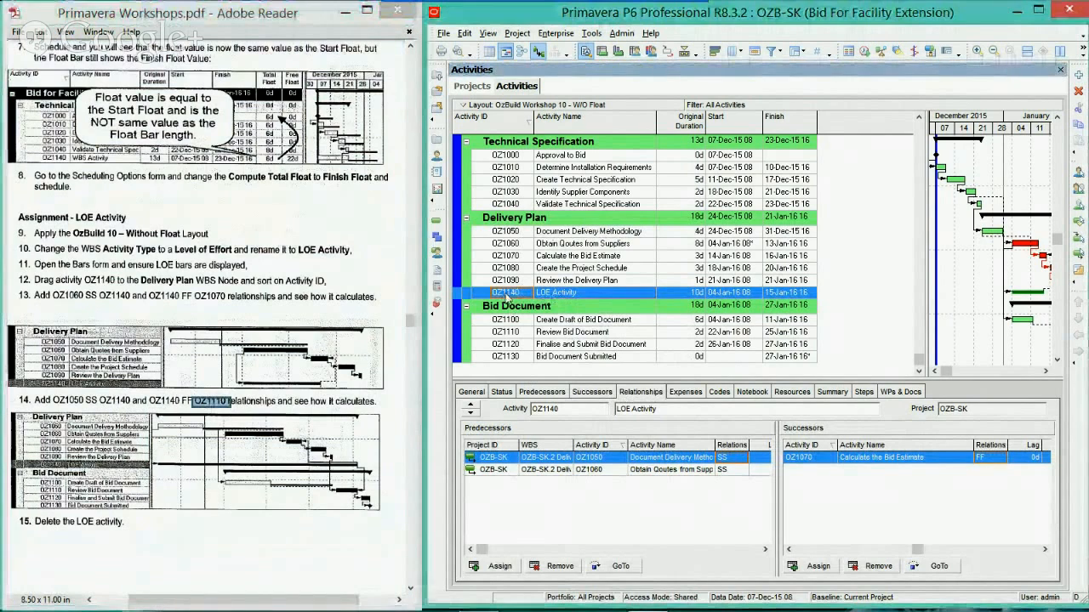
{"action": "left_click", "coordinate": [517, 331]}
{"action": "right_click", "coordinate": [516, 338]}
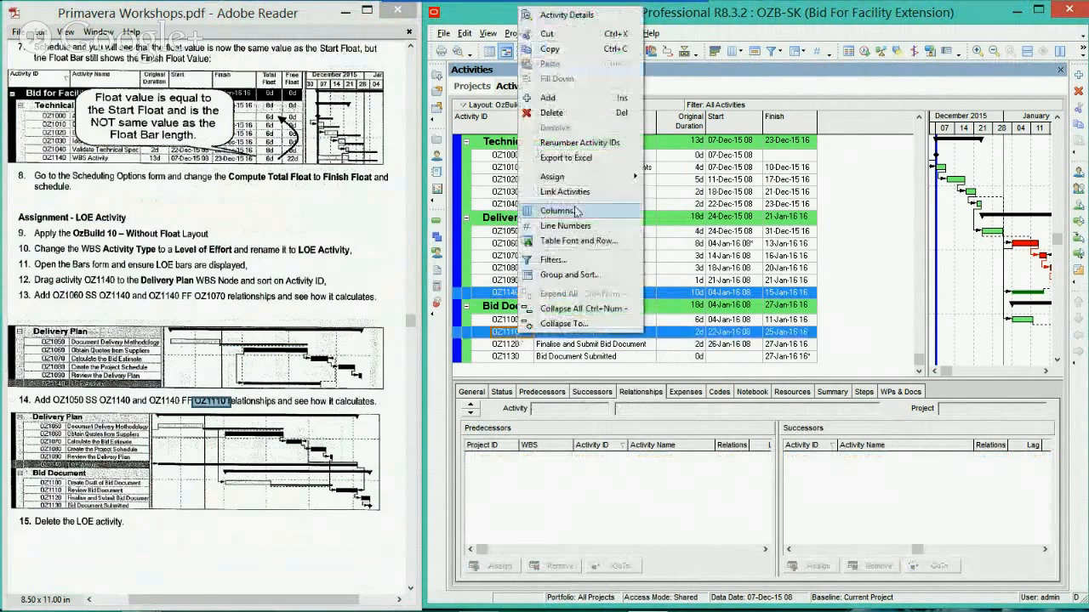
{"action": "left_click", "coordinate": [587, 190]}
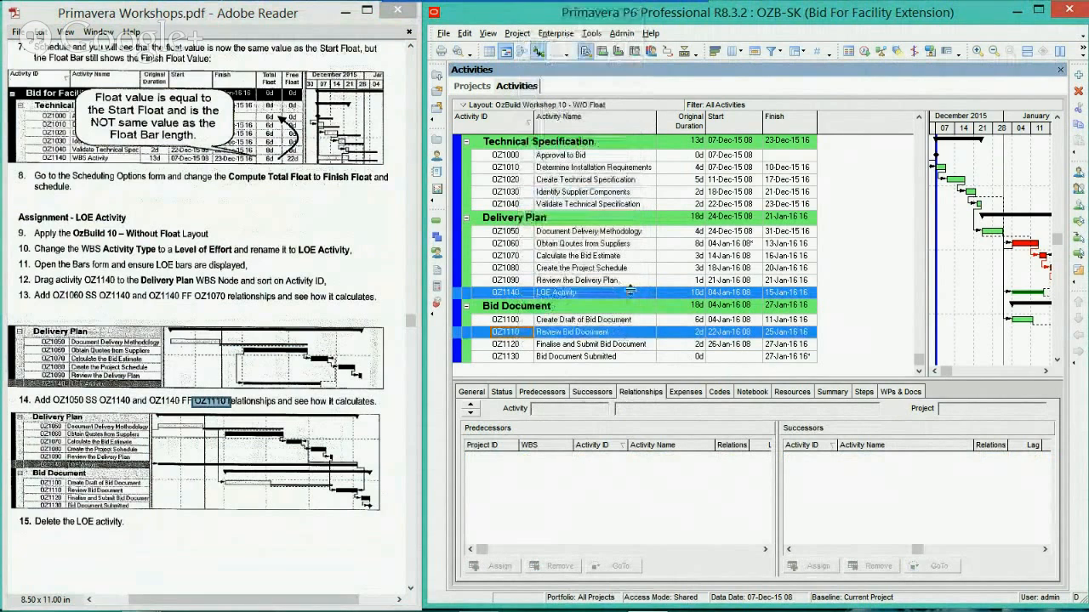
{"action": "left_click", "coordinate": [708, 293]}
{"action": "left_click", "coordinate": [995, 470]}
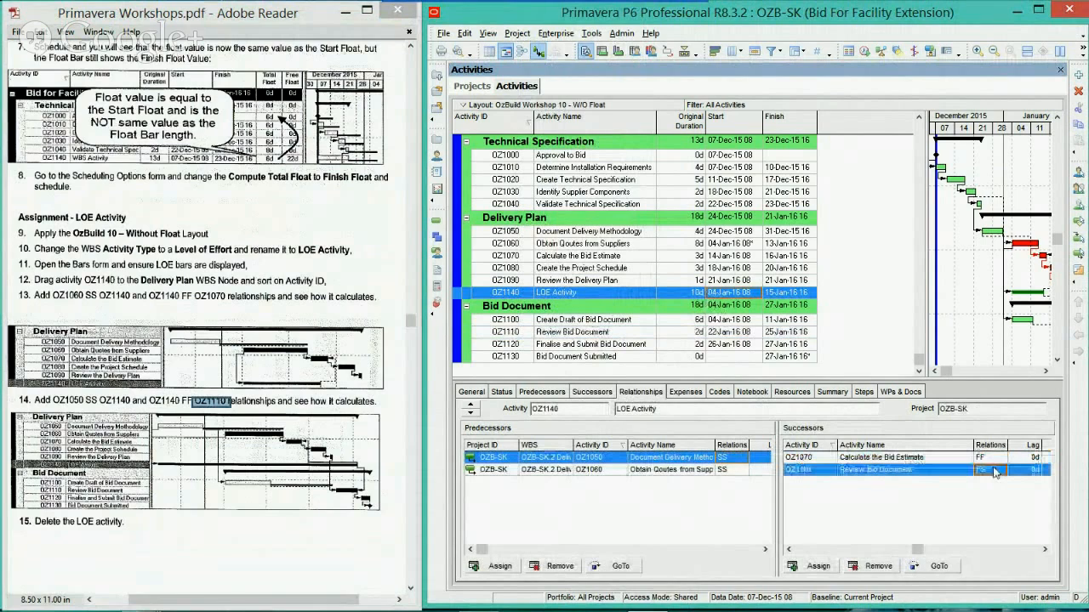
{"action": "left_click", "coordinate": [999, 471]}
{"action": "left_click", "coordinate": [984, 484]}
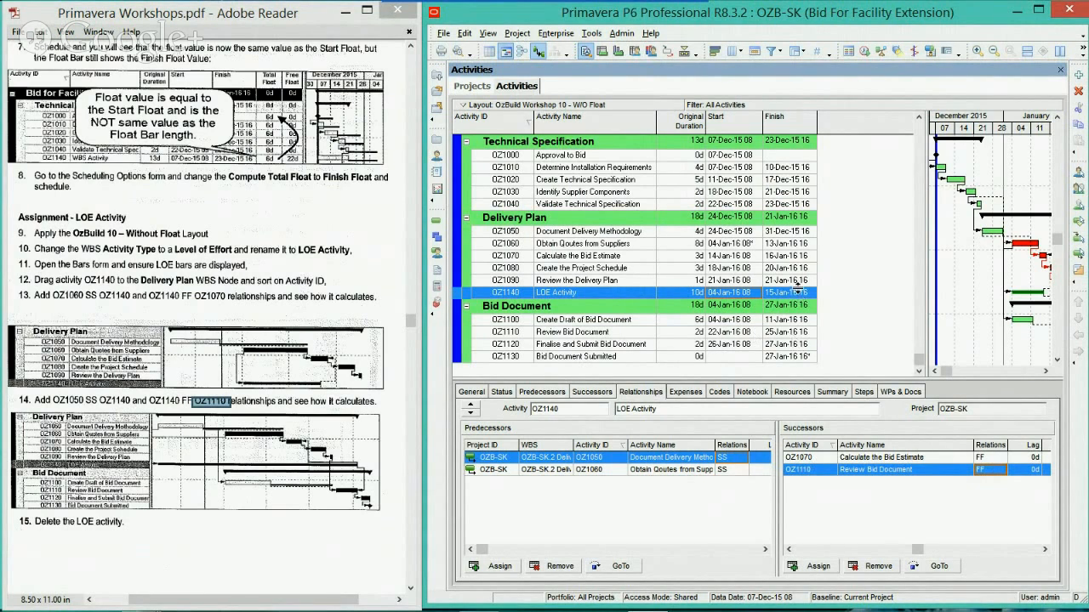
Schedule the project to recalculate LOE Activity OZ1140 with its new relationships
{"action": "key", "text": "F9"}
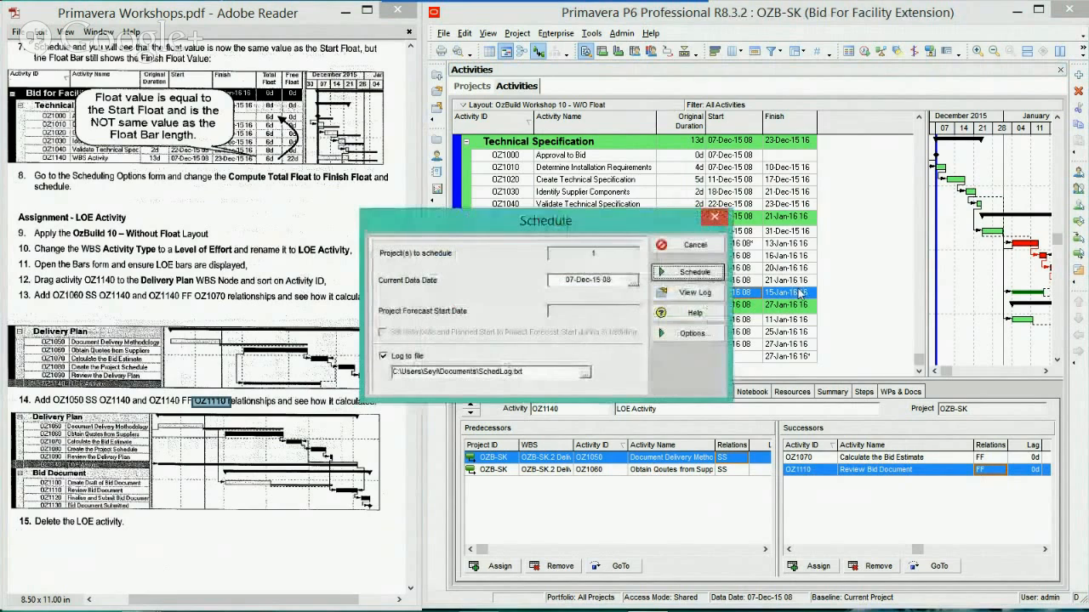
{"action": "key", "text": "Return"}
{"action": "key", "text": "Return"}
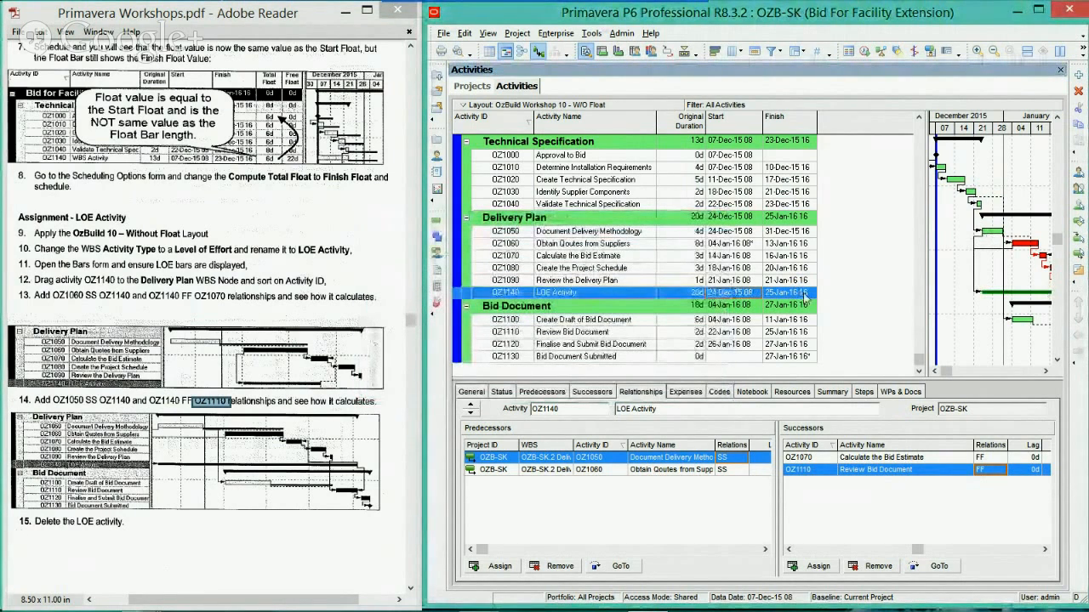
Delete LOE Activity OZ1140 from the Delivery Plan as workshop step 15 asks, confirming the deletion
{"action": "left_click", "coordinate": [250, 417]}
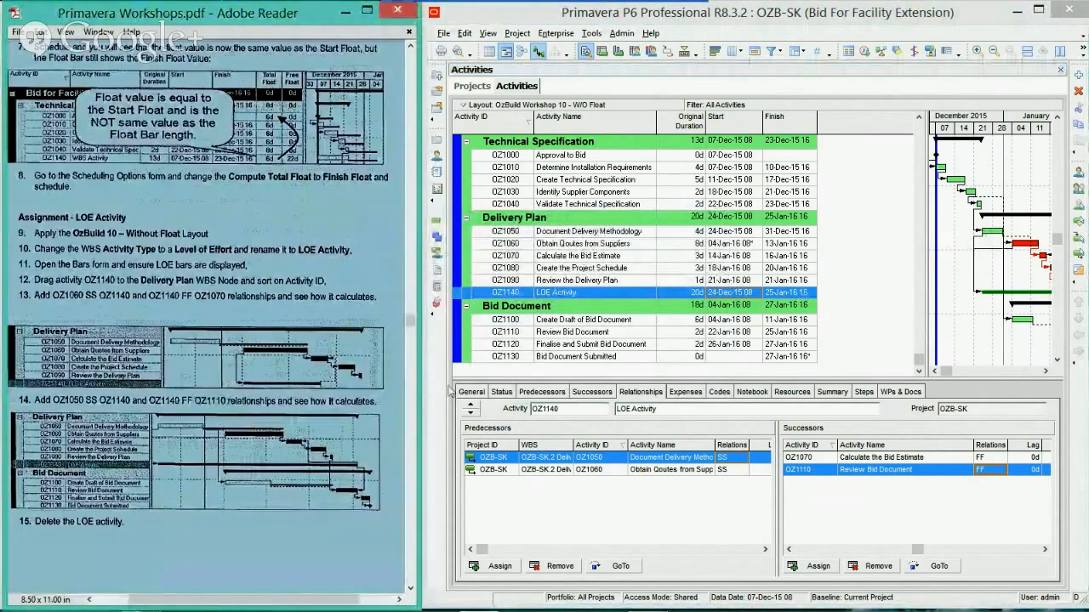
{"action": "right_click", "coordinate": [540, 297]}
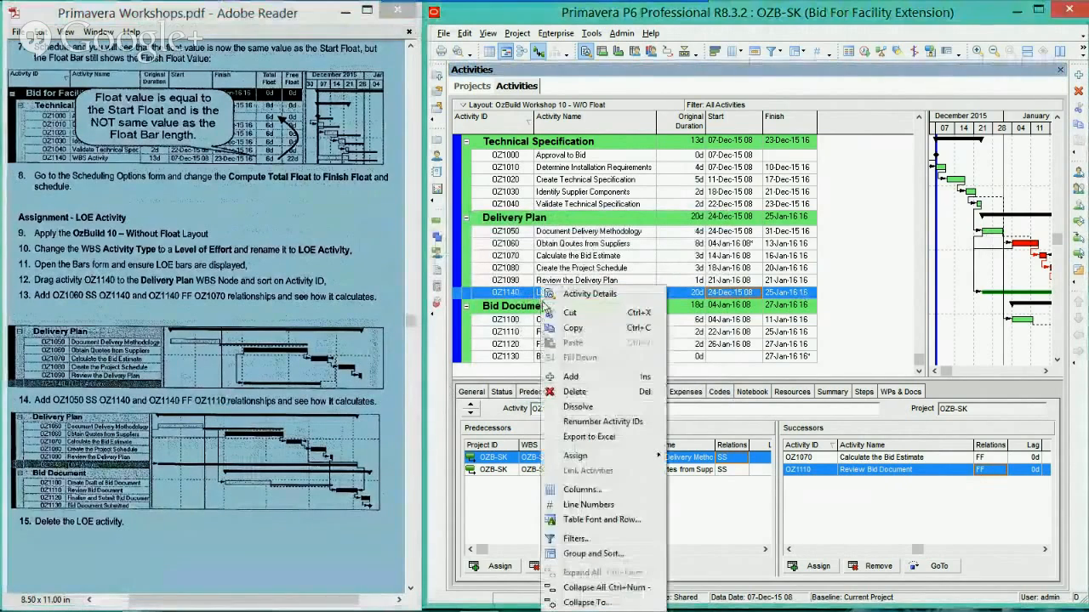
{"action": "left_click", "coordinate": [562, 396]}
{"action": "left_click", "coordinate": [512, 336]}
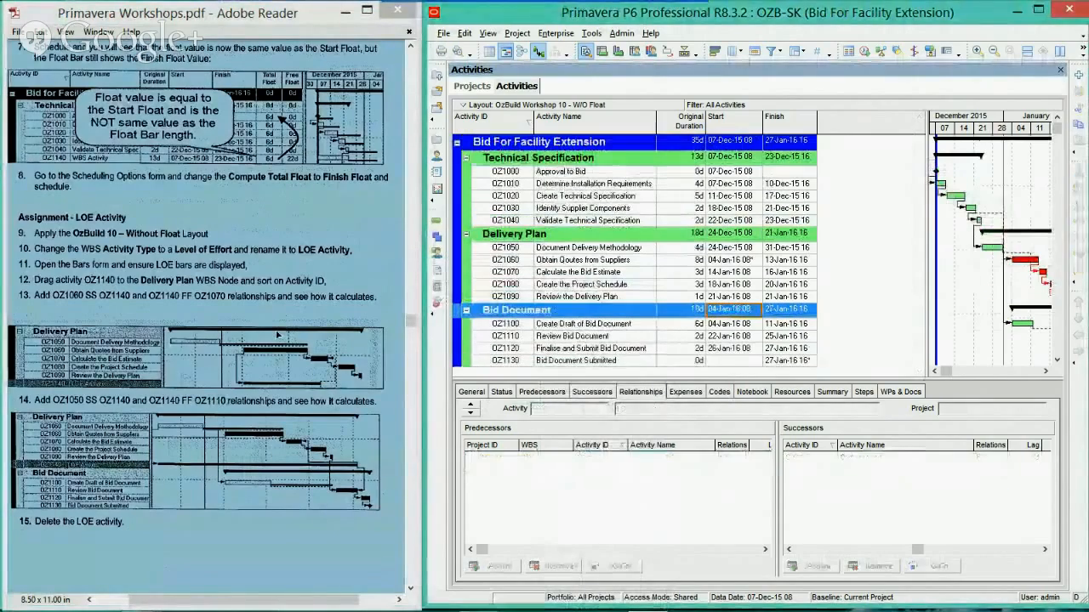
Find the Setting a Baseline assignment in the workshop PDF and save a copy of the current project as a new baseline
{"action": "scroll", "coordinate": [269, 349], "scroll_direction": "down", "scroll_amount": 10}
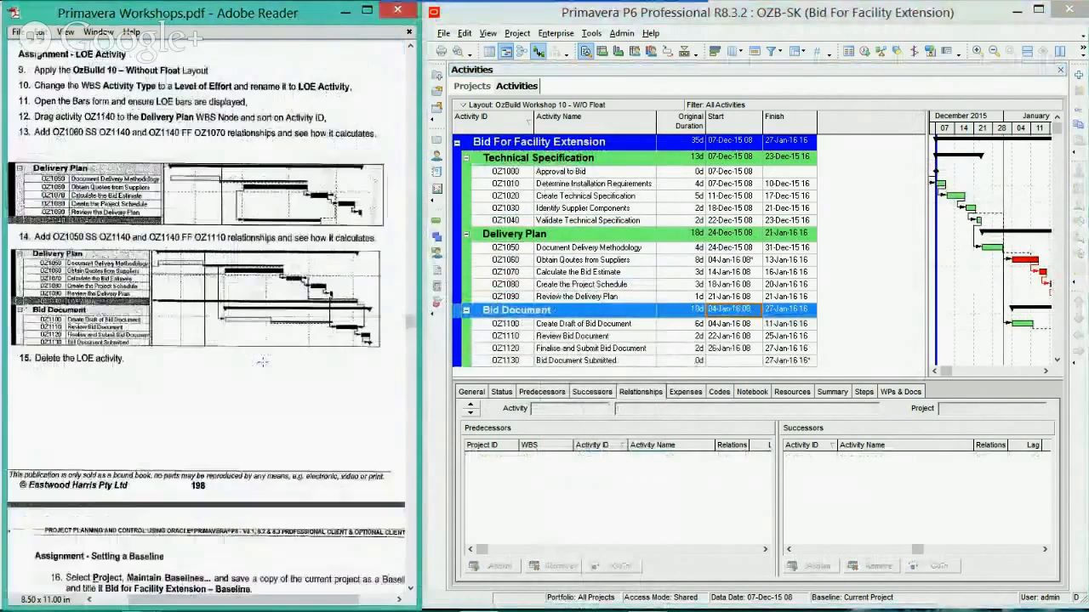
{"action": "scroll", "coordinate": [260, 364], "scroll_direction": "down", "scroll_amount": 4}
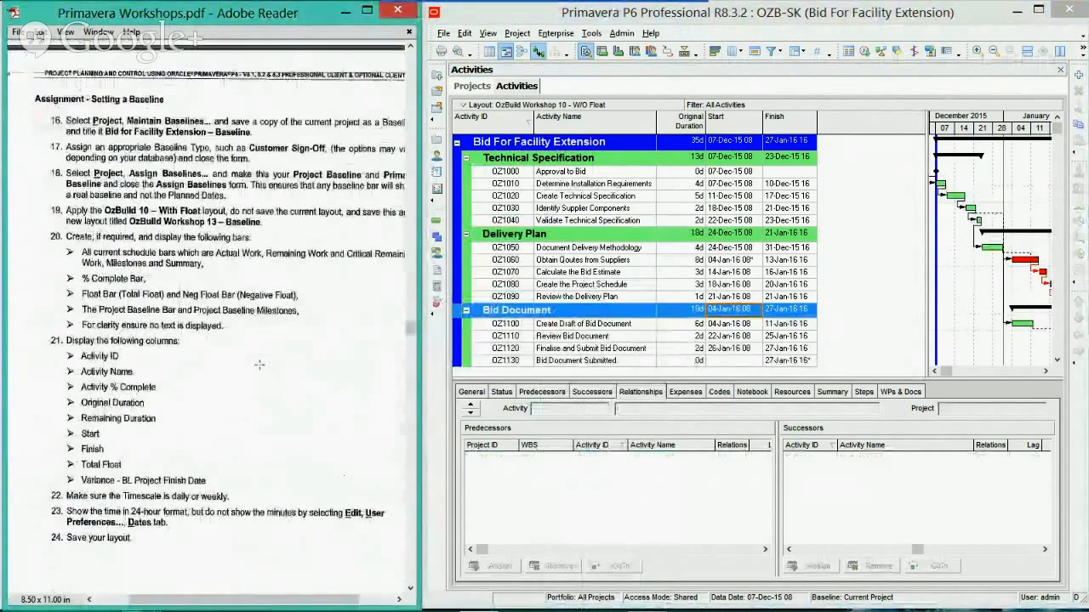
{"action": "left_click_drag", "start_coordinate": [257, 600], "coordinate": [277, 600]}
{"action": "left_click", "coordinate": [517, 33]}
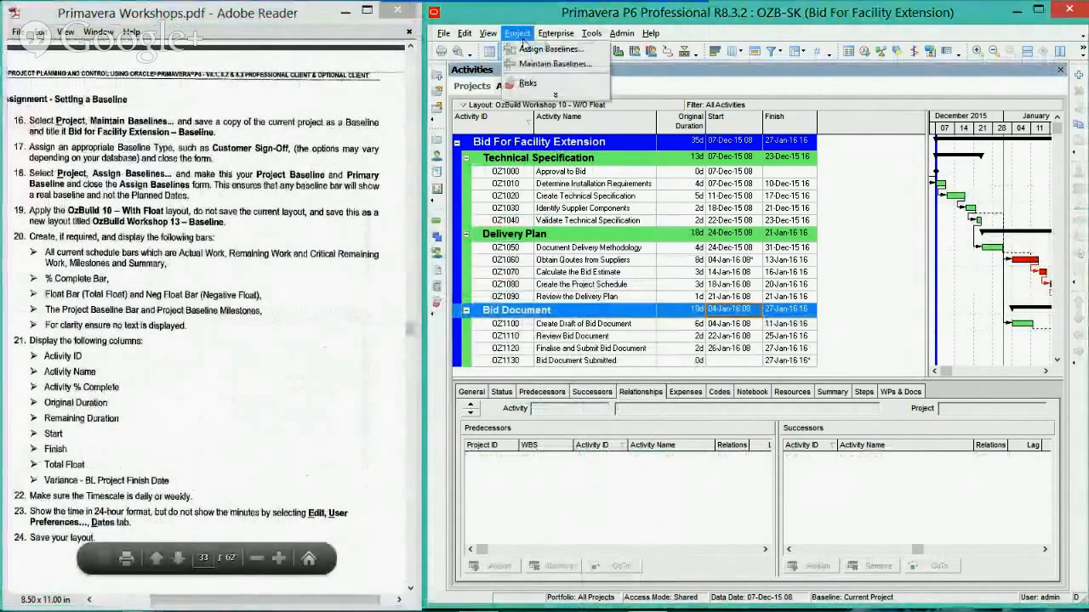
{"action": "left_click", "coordinate": [532, 61]}
{"action": "left_click_drag", "start_coordinate": [493, 191], "coordinate": [624, 193]}
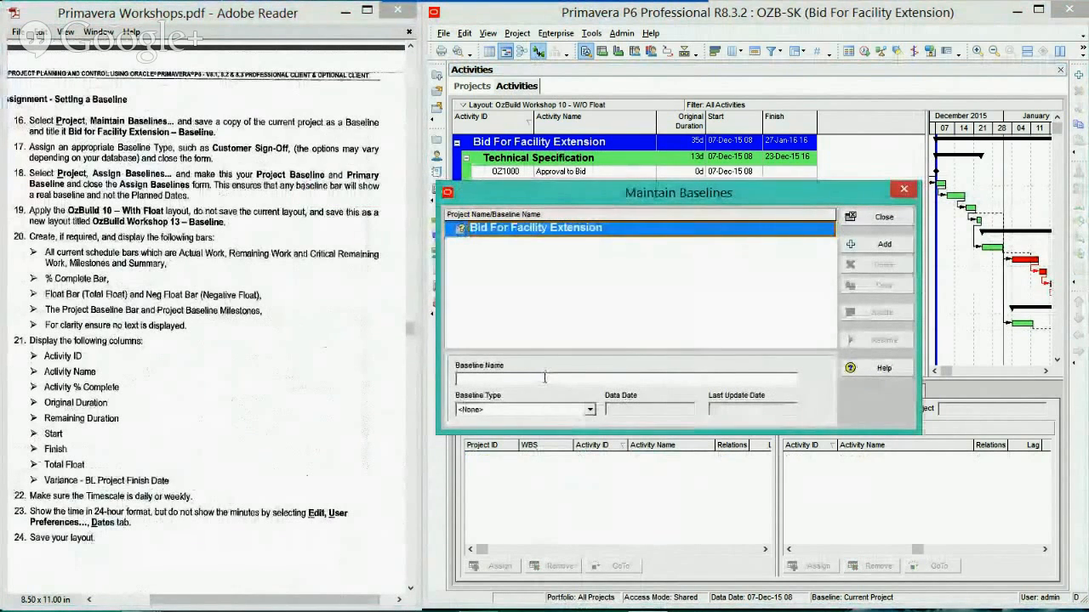
{"action": "left_click", "coordinate": [884, 244]}
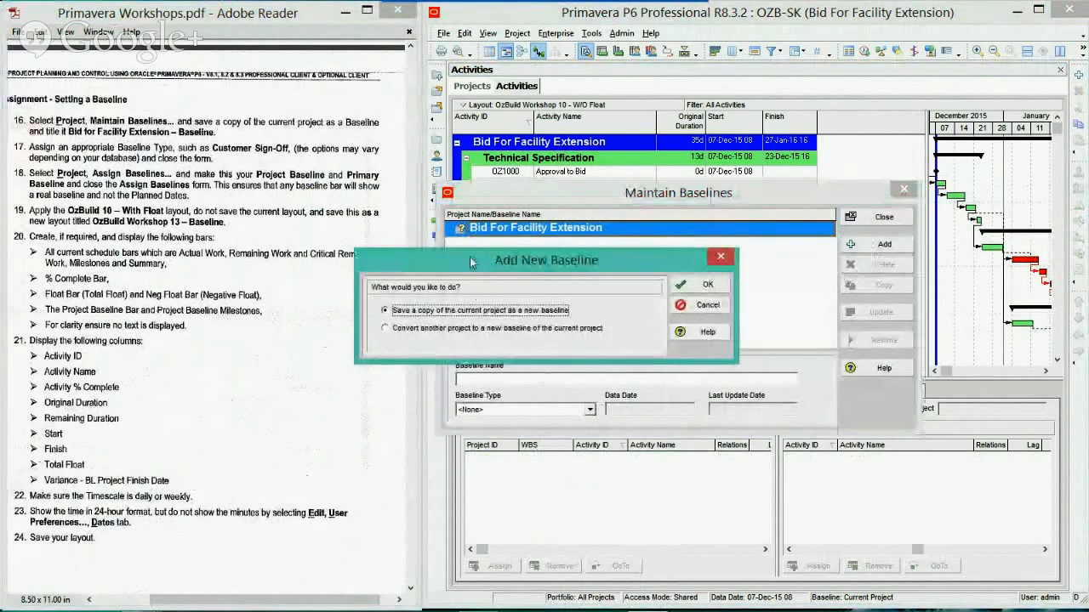
{"action": "left_click_drag", "start_coordinate": [472, 262], "coordinate": [581, 274]}
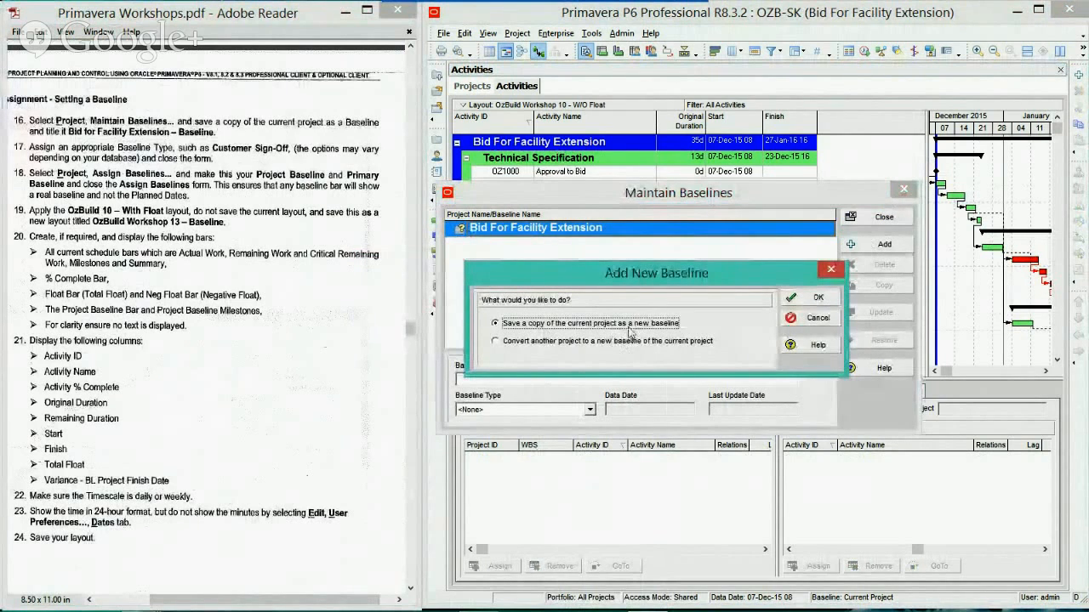
{"action": "left_click", "coordinate": [795, 300]}
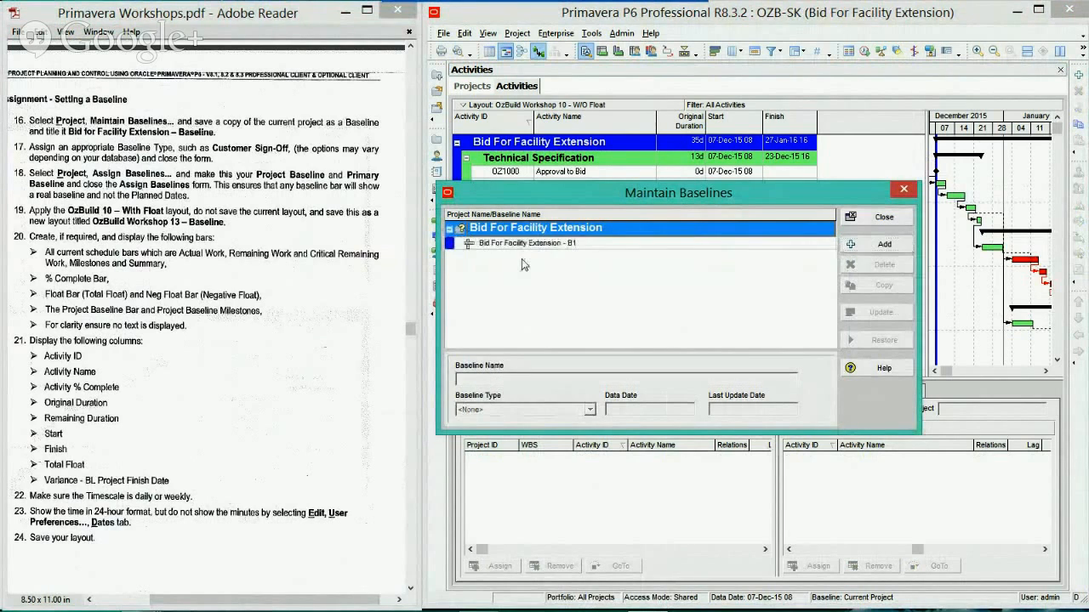
Set the type of baseline Bid For Facility Extension - B1 to Customer Sign-Off Baseline and close Maintain Baselines
{"action": "left_click", "coordinate": [551, 245]}
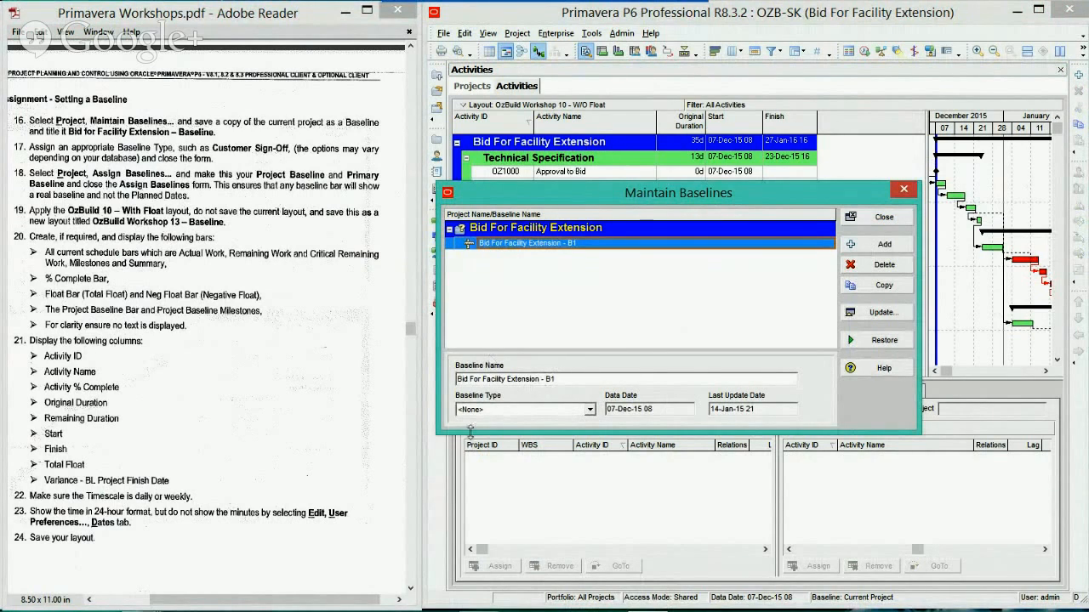
{"action": "left_click", "coordinate": [577, 411]}
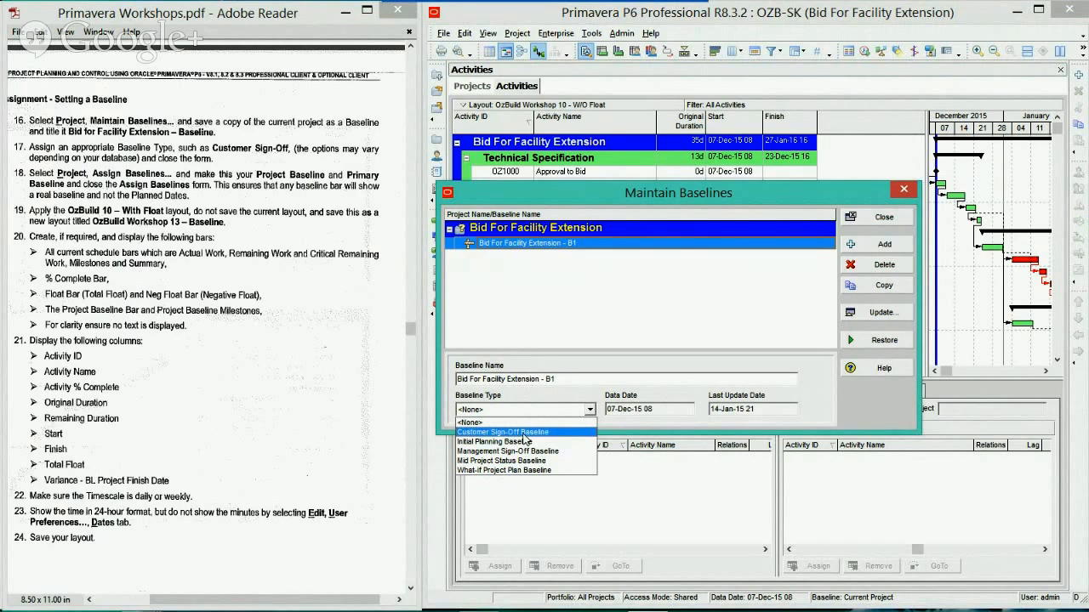
{"action": "left_click", "coordinate": [523, 434]}
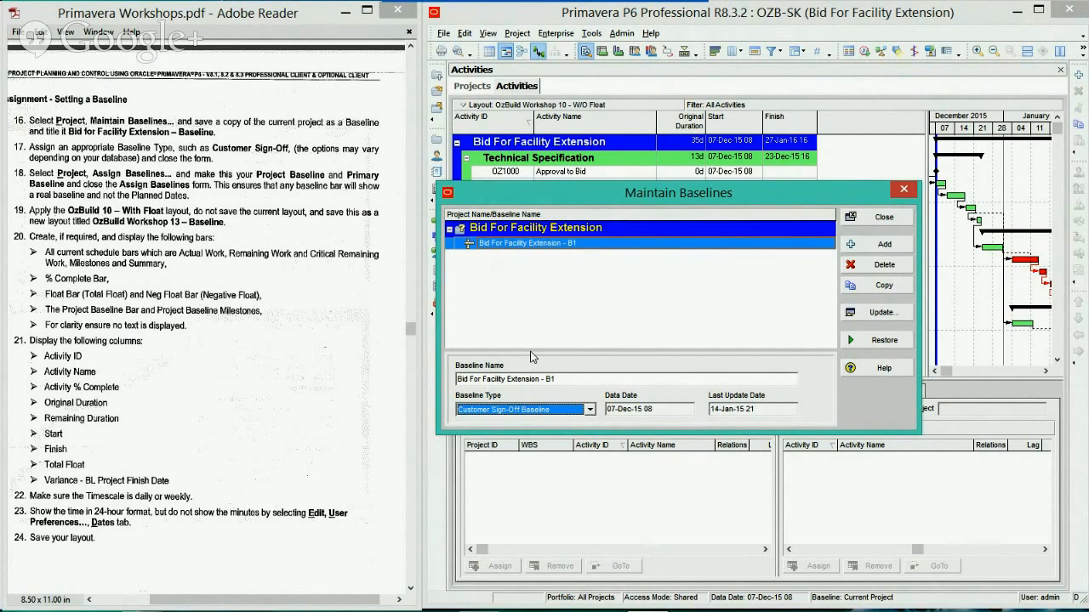
{"action": "left_click", "coordinate": [884, 217]}
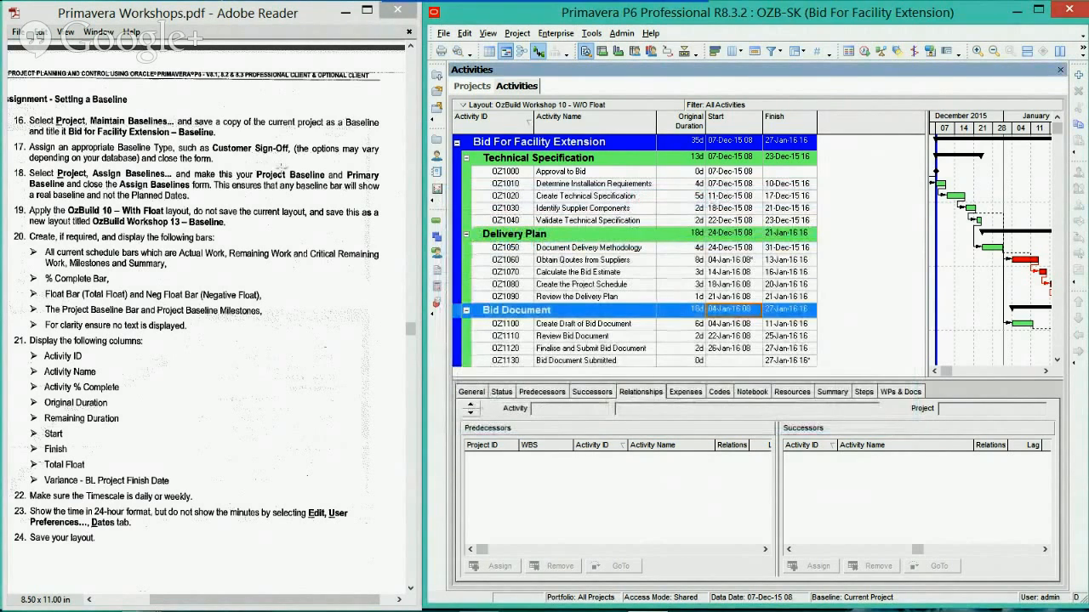
Assign Bid For Facility Extension - B1 as both the project baseline and the primary user baseline
{"action": "left_click", "coordinate": [517, 32]}
{"action": "left_click", "coordinate": [536, 52]}
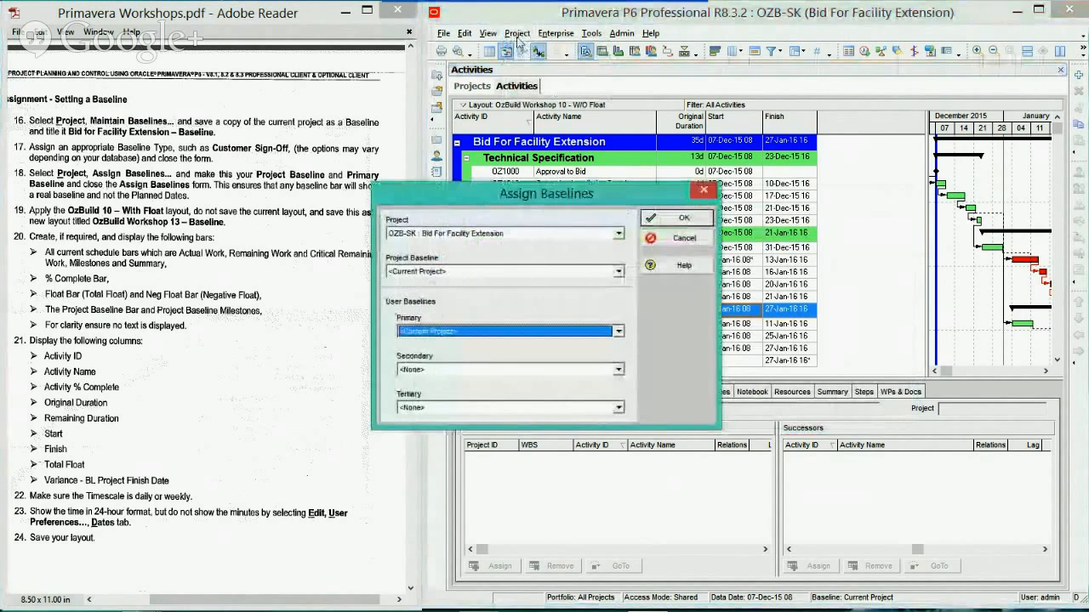
{"action": "left_click_drag", "start_coordinate": [557, 202], "coordinate": [676, 209]}
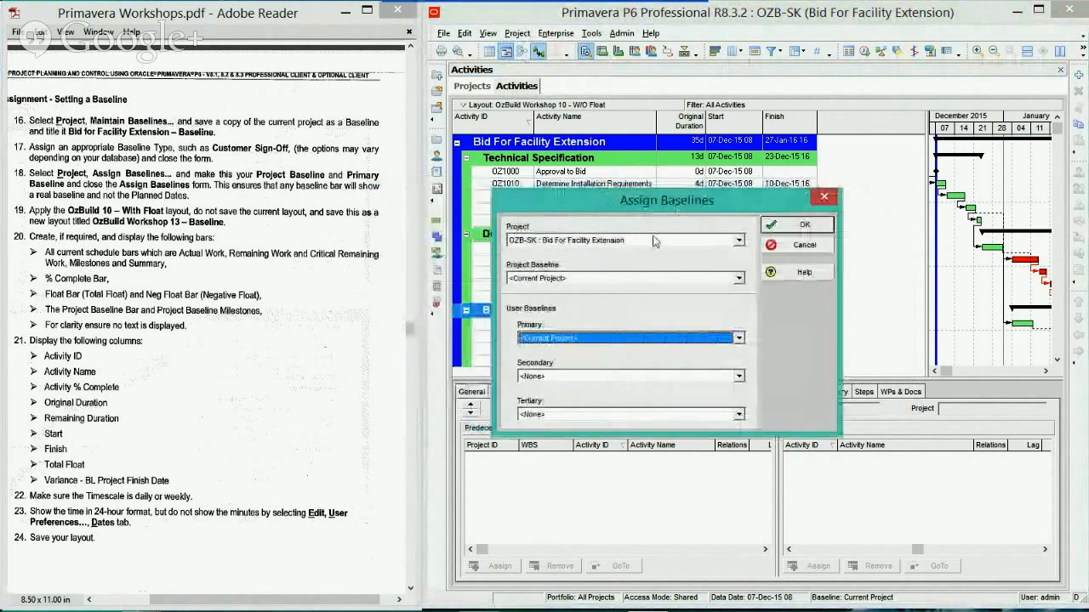
{"action": "left_click", "coordinate": [547, 284]}
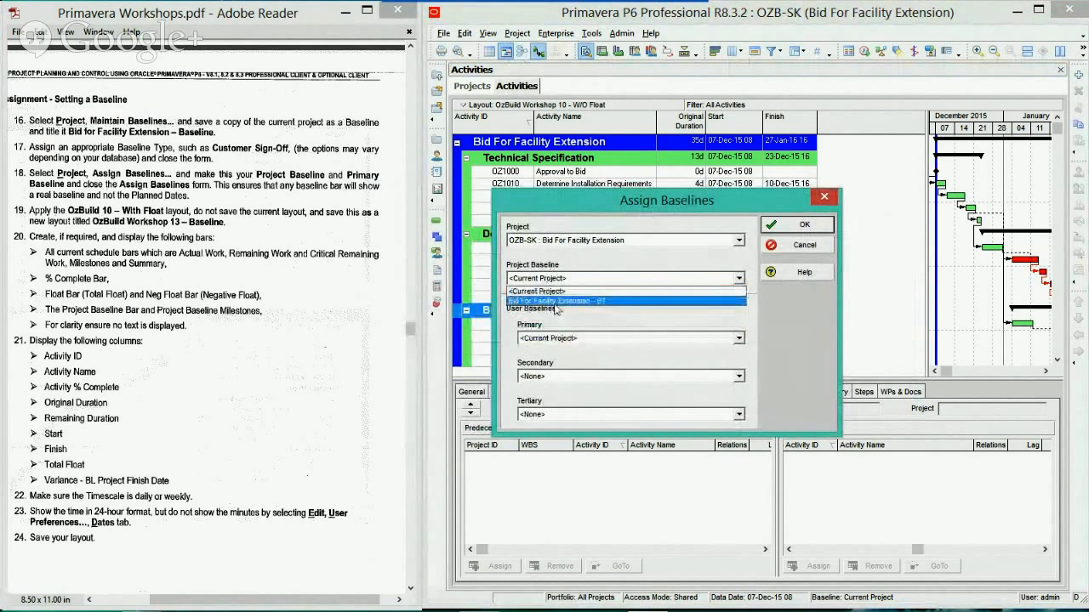
{"action": "left_click", "coordinate": [557, 301]}
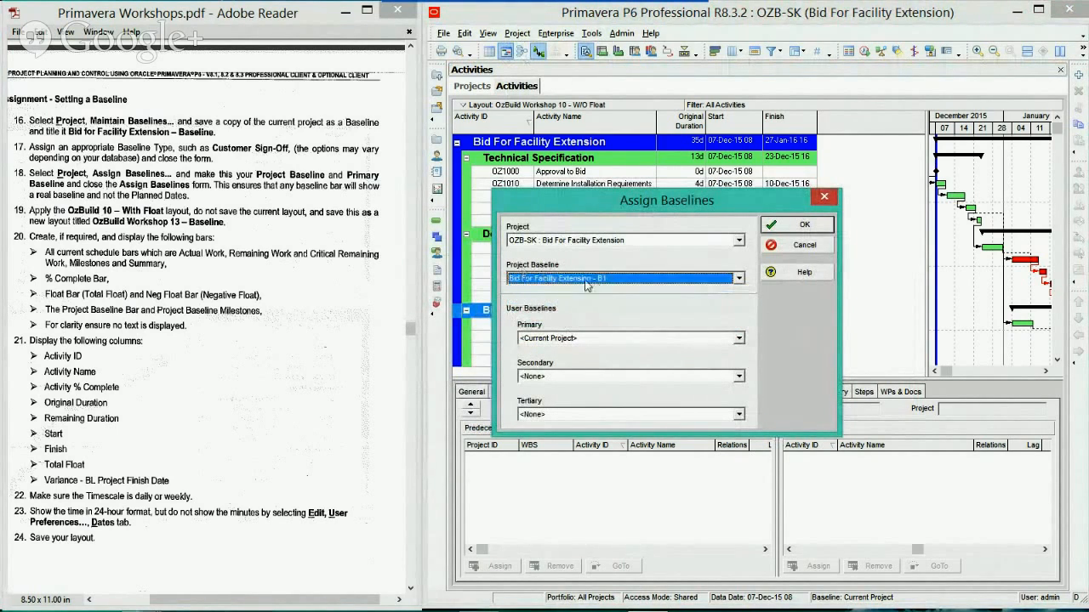
{"action": "left_click", "coordinate": [583, 338]}
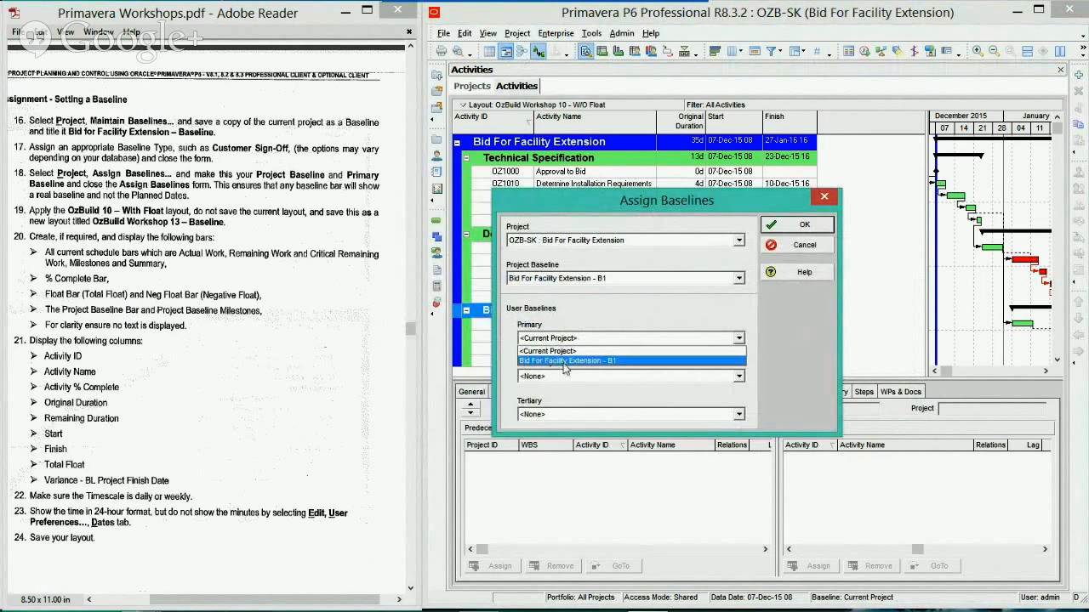
{"action": "left_click", "coordinate": [565, 362]}
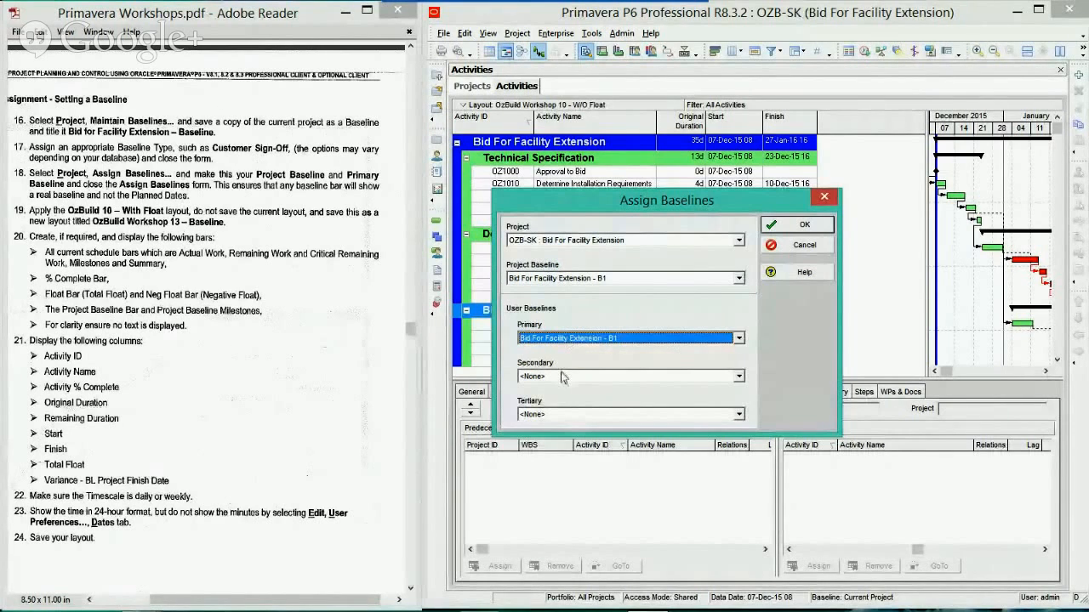
{"action": "left_click", "coordinate": [800, 226]}
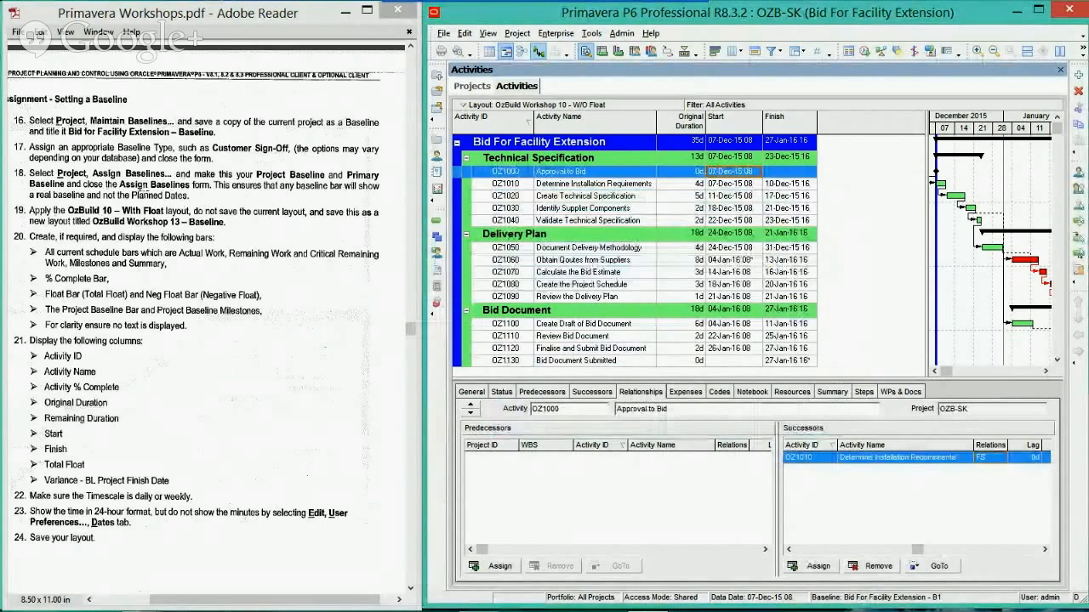
Open the OzBuild Workshop 10 - W/Float layout without saving changes to the current layout
{"action": "left_click", "coordinate": [527, 107]}
{"action": "mouse_move", "coordinate": [527, 121]}
{"action": "left_click", "coordinate": [606, 122]}
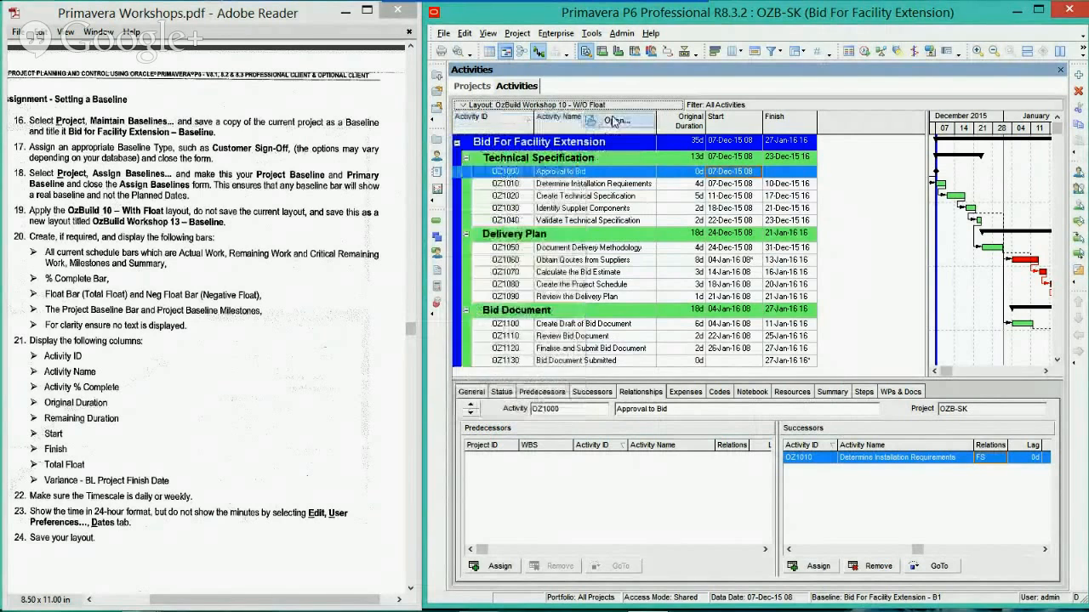
{"action": "left_click", "coordinate": [548, 336]}
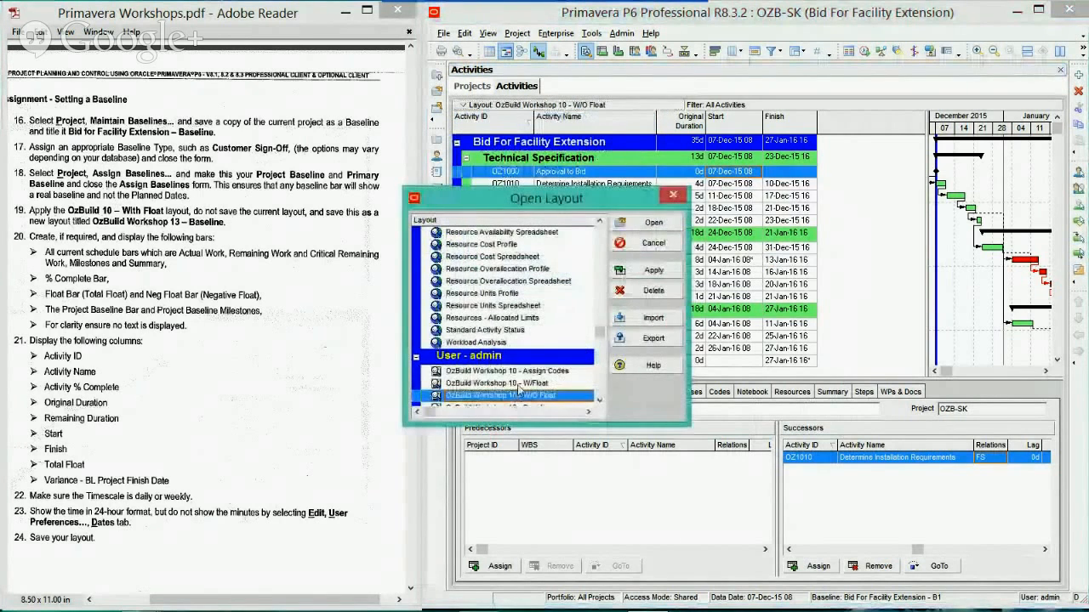
{"action": "left_click", "coordinate": [502, 383]}
{"action": "left_click", "coordinate": [652, 223]}
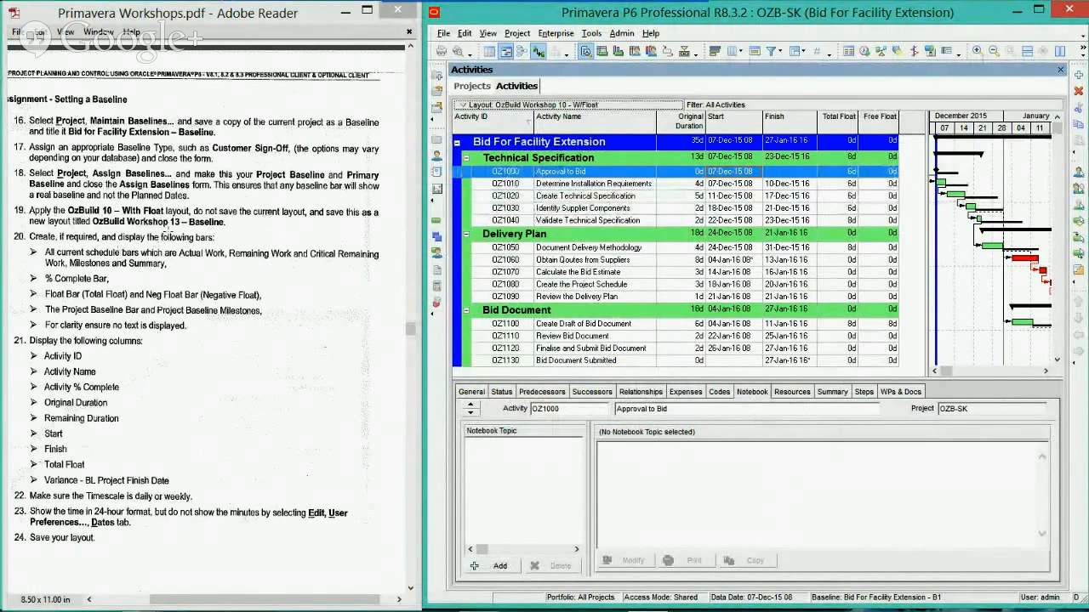
Save the current layout as a new layout named OzBuild Workshop 13 - Baseline for the current user
{"action": "left_click", "coordinate": [492, 106]}
{"action": "mouse_move", "coordinate": [495, 121]}
{"action": "left_click", "coordinate": [608, 156]}
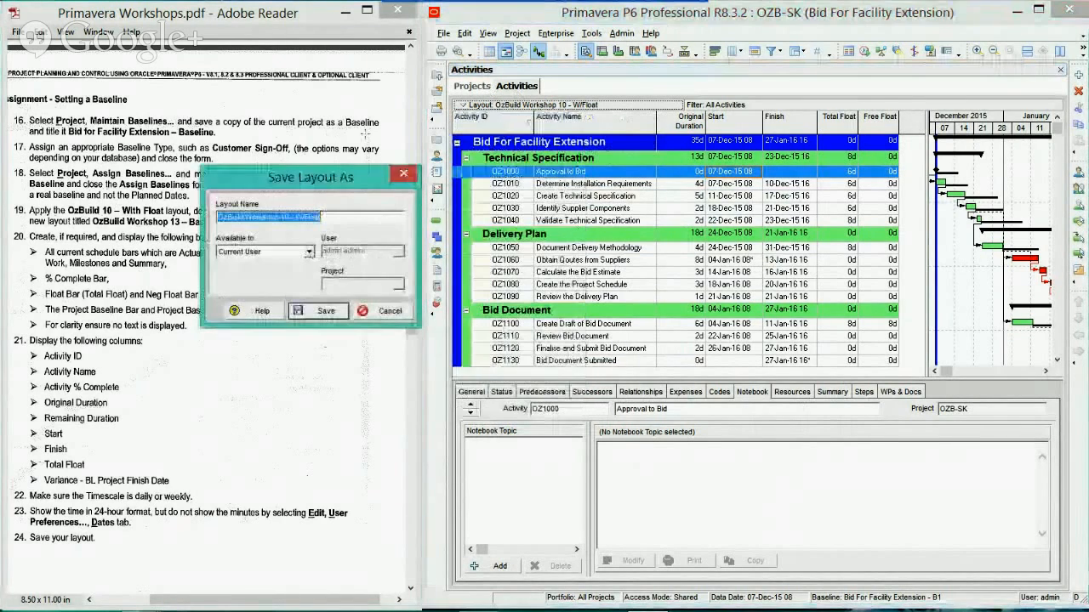
{"action": "left_click_drag", "start_coordinate": [326, 183], "coordinate": [685, 157]}
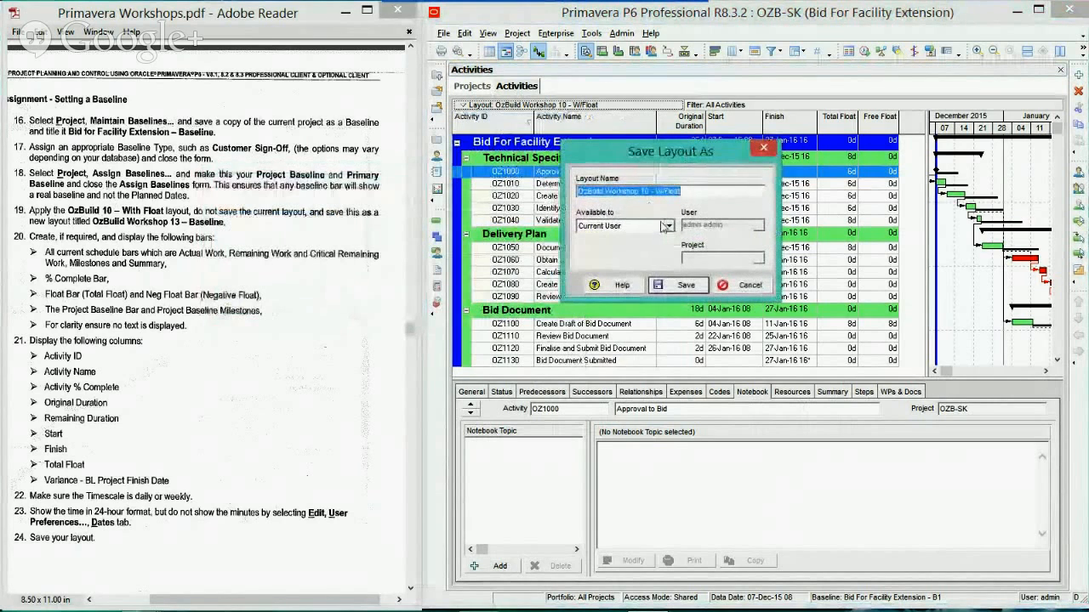
{"action": "left_click", "coordinate": [648, 191]}
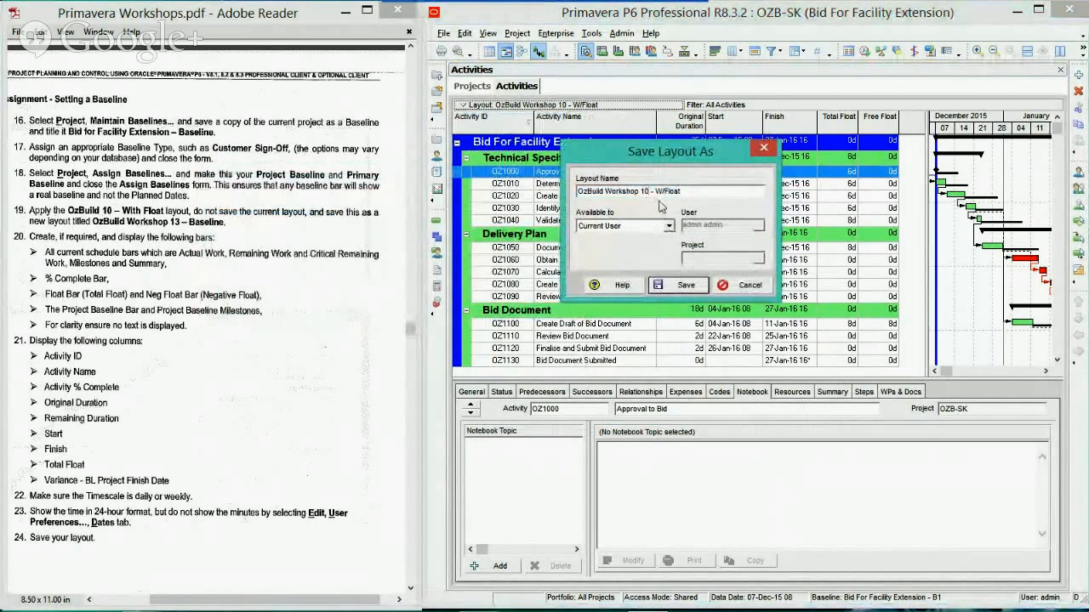
{"action": "key", "text": "BackSpace"}
{"action": "type", "text": "3"}
{"action": "left_click_drag", "start_coordinate": [683, 191], "coordinate": [654, 199]}
{"action": "type", "text": "Baseline"}
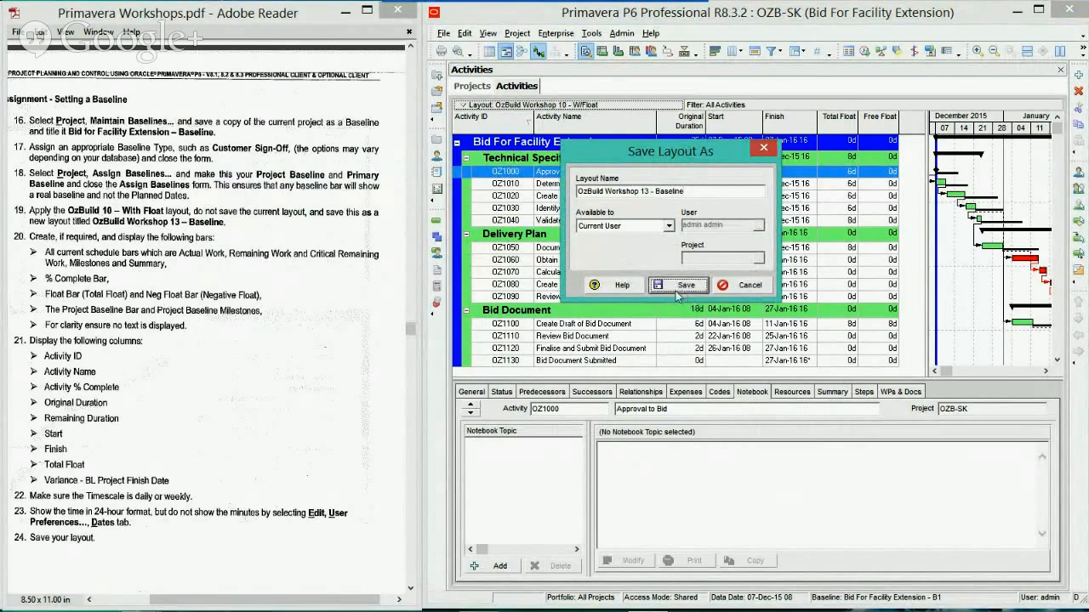
{"action": "left_click", "coordinate": [680, 285]}
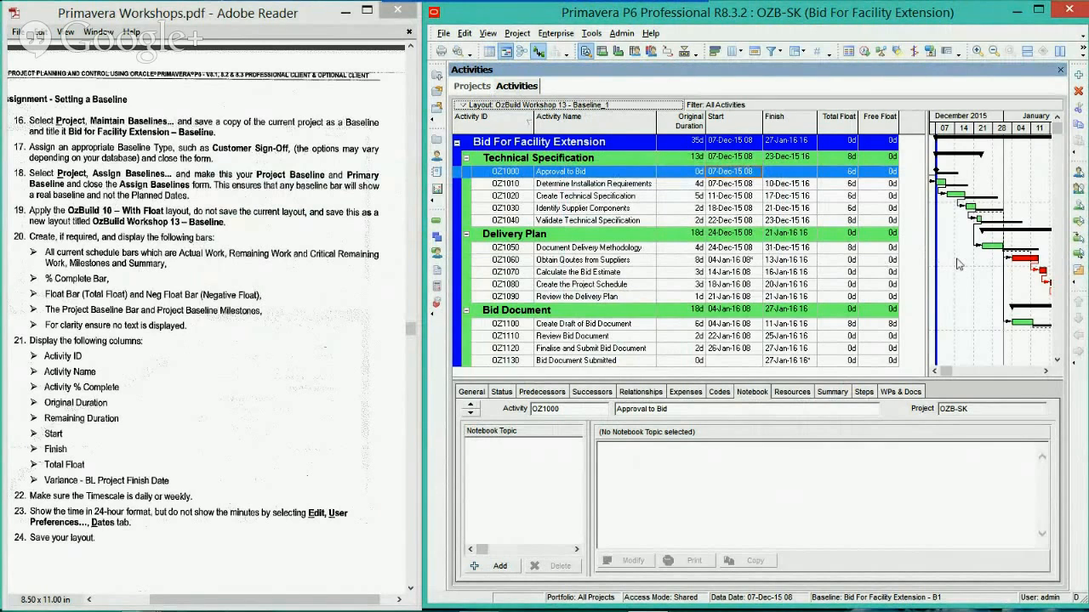
Turn on display of the Project Baseline Bar and Project Baseline MS bars in the Gantt chart's bar settings
{"action": "right_click", "coordinate": [960, 259]}
{"action": "left_click", "coordinate": [989, 286]}
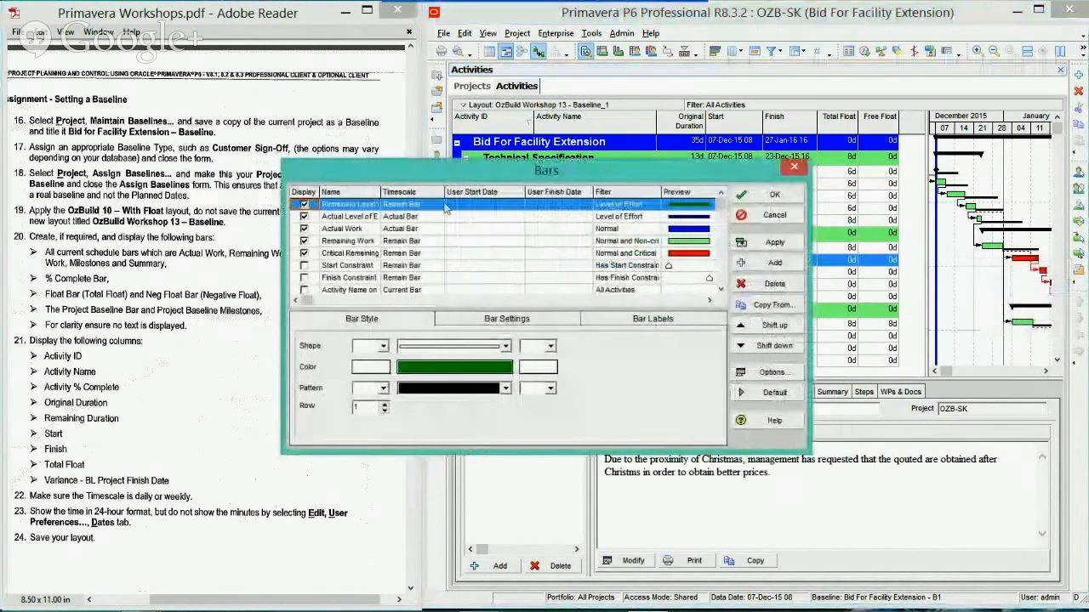
{"action": "left_click_drag", "start_coordinate": [430, 177], "coordinate": [640, 157]}
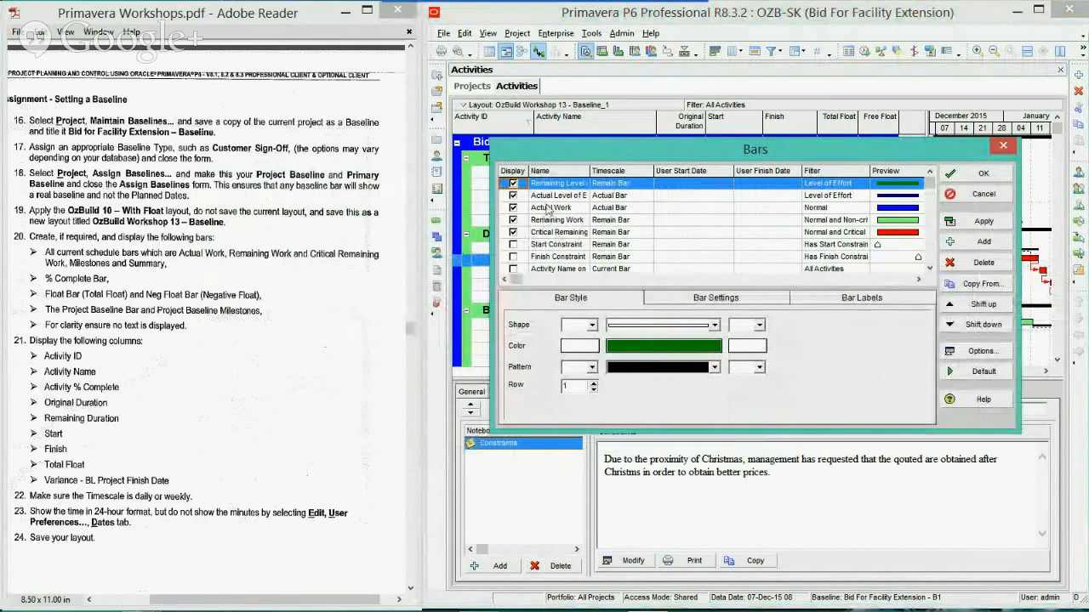
{"action": "left_click_drag", "start_coordinate": [590, 170], "coordinate": [612, 170]}
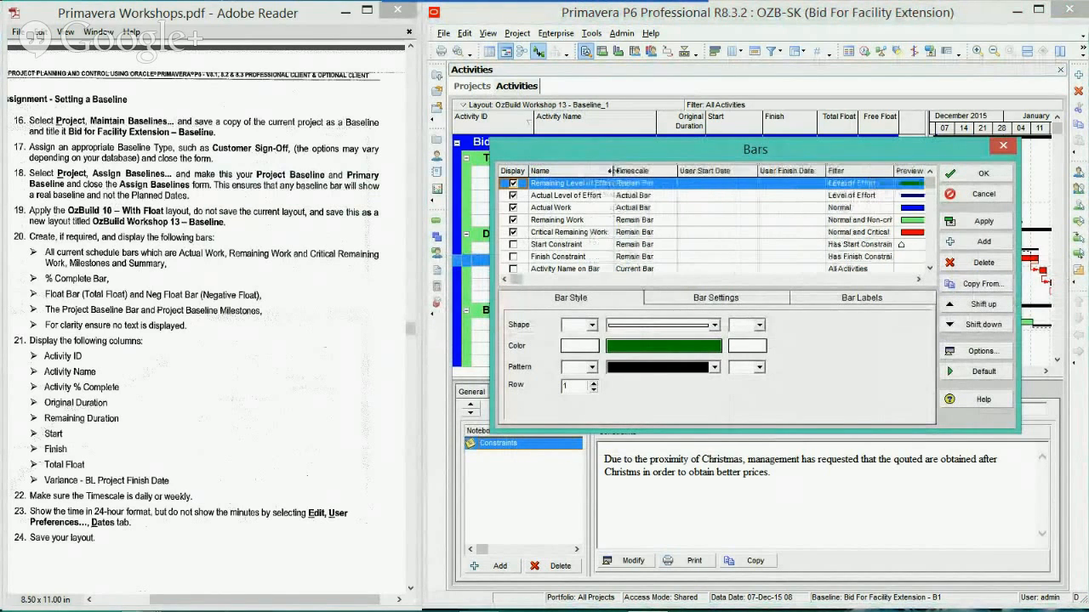
{"action": "left_click", "coordinate": [561, 220]}
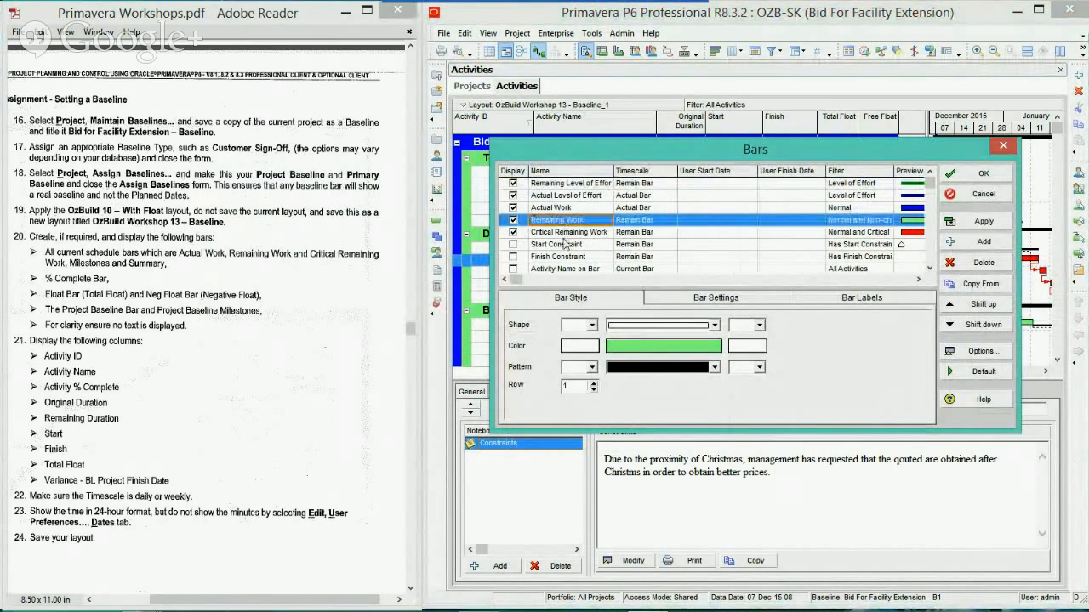
{"action": "left_click", "coordinate": [562, 233]}
{"action": "scroll", "coordinate": [559, 235], "scroll_direction": "down", "scroll_amount": 5}
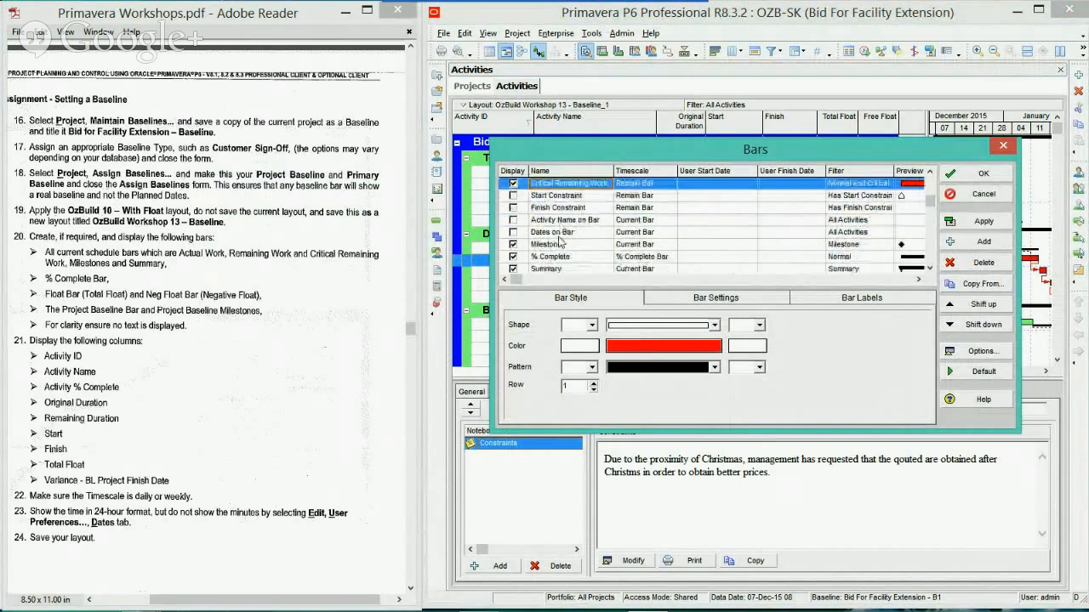
{"action": "scroll", "coordinate": [557, 249], "scroll_direction": "down", "scroll_amount": 1}
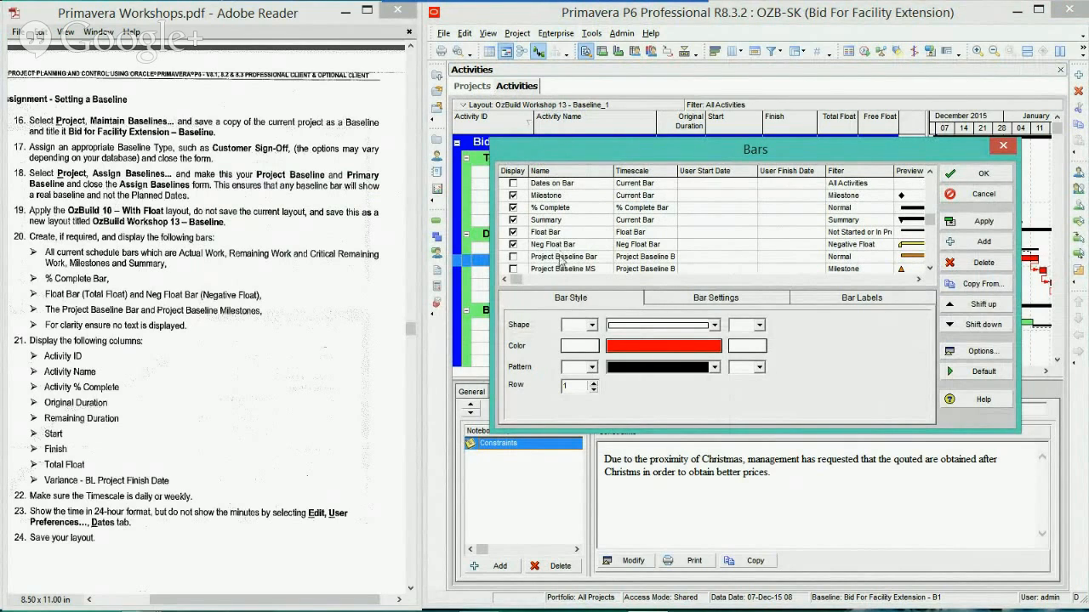
{"action": "left_click", "coordinate": [537, 257]}
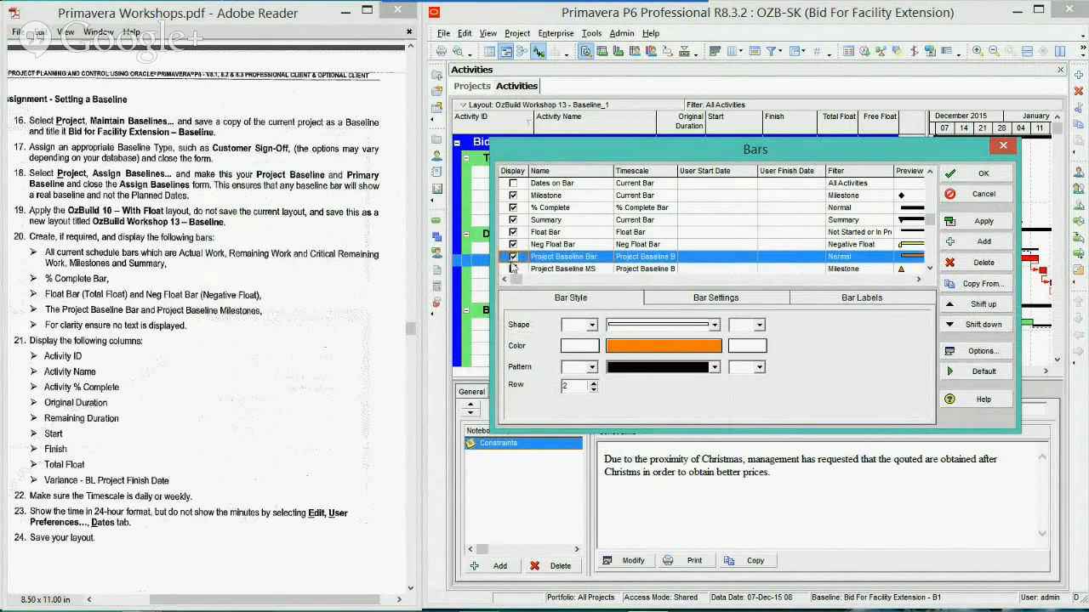
{"action": "scroll", "coordinate": [514, 271], "scroll_direction": "down", "scroll_amount": 1}
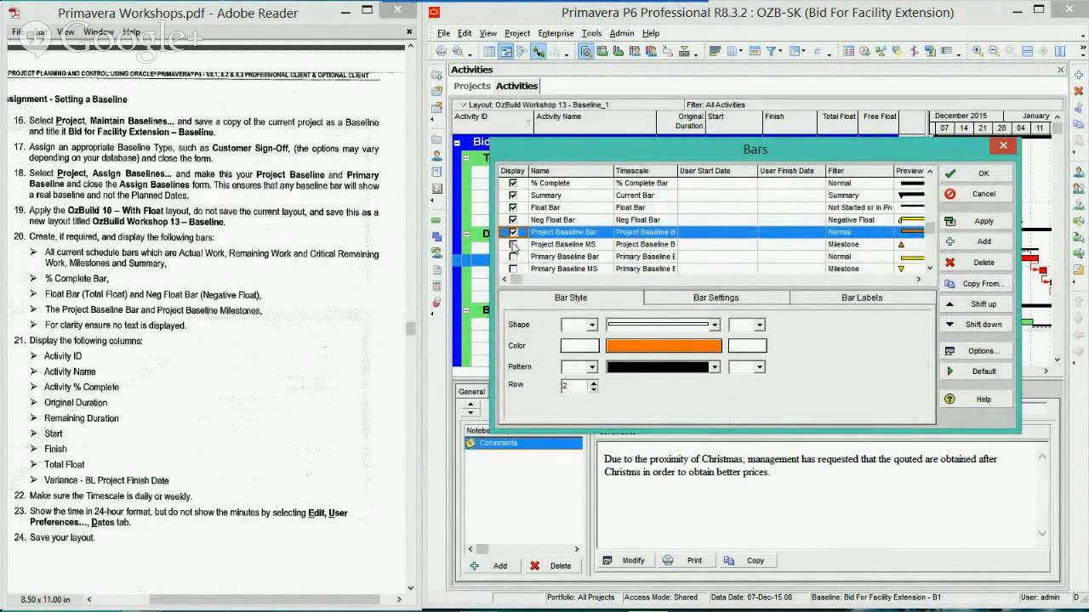
{"action": "left_click", "coordinate": [513, 245]}
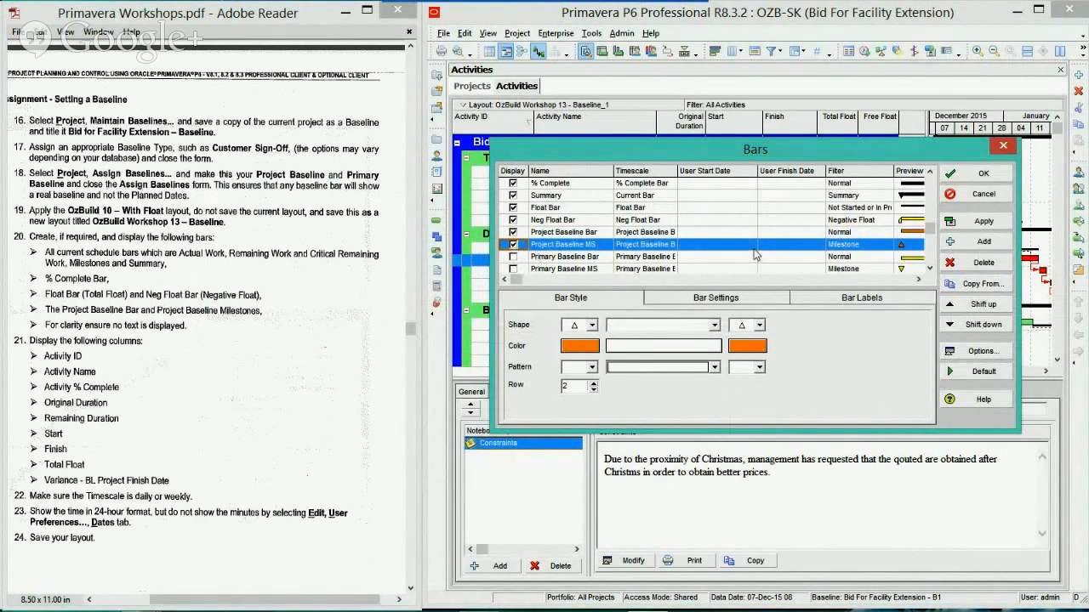
Try an Activity ID label at the Right position of the Project Baseline Bar, apply it, and delete the label again
{"action": "left_click", "coordinate": [844, 300]}
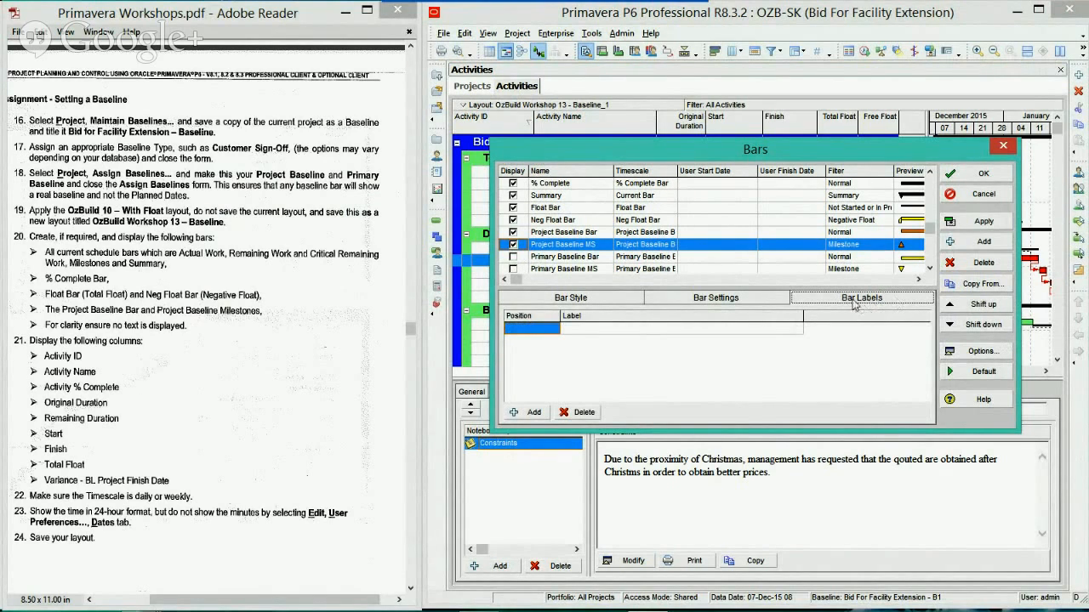
{"action": "scroll", "coordinate": [927, 269], "scroll_direction": "down", "scroll_amount": 4}
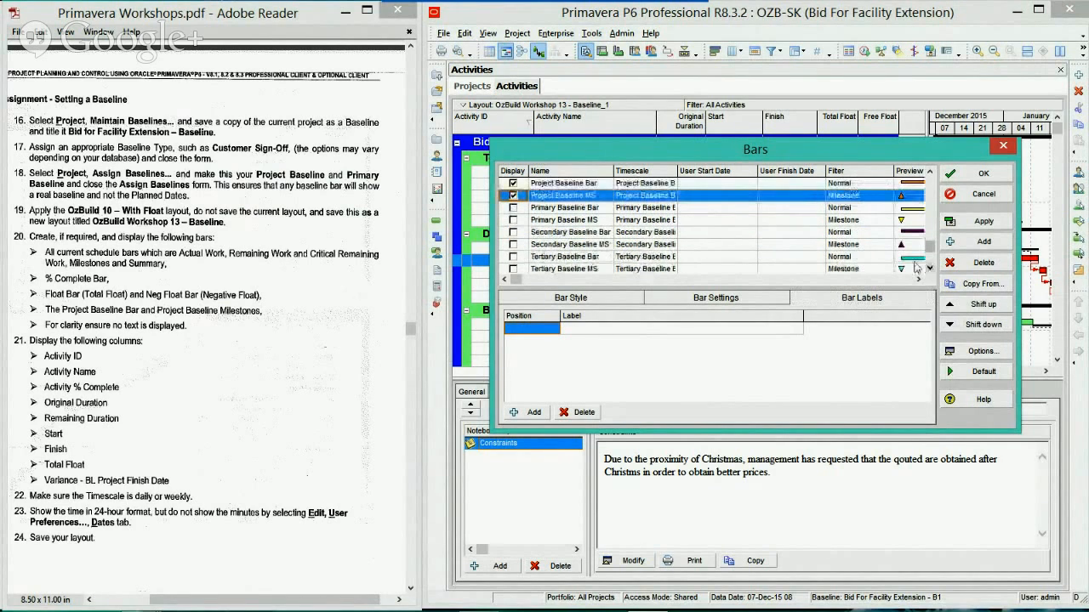
{"action": "scroll", "coordinate": [930, 178], "scroll_direction": "up", "scroll_amount": 3}
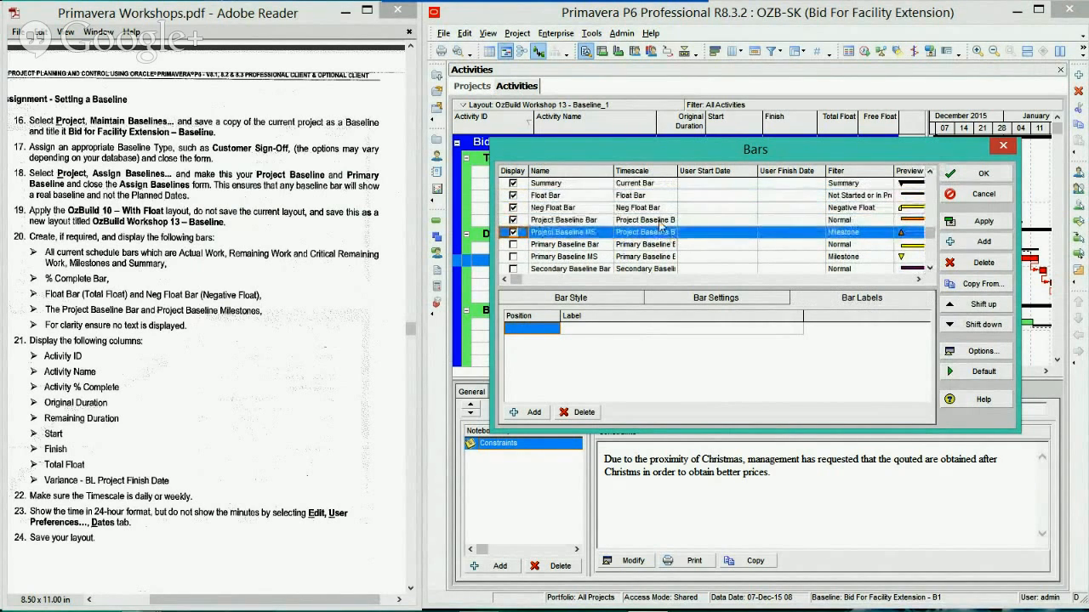
{"action": "left_click", "coordinate": [660, 221]}
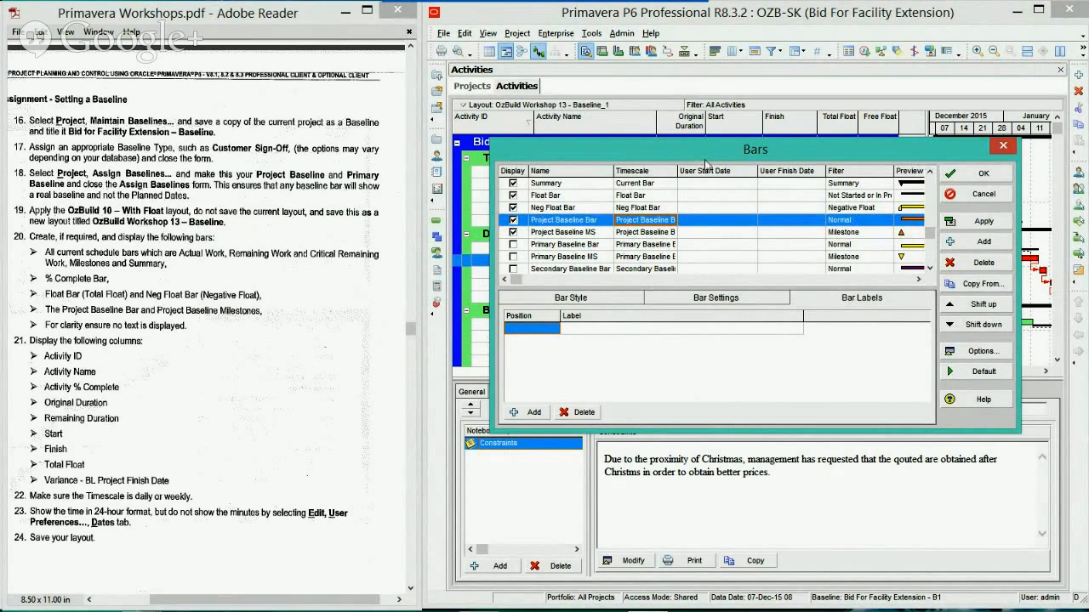
{"action": "left_click_drag", "start_coordinate": [705, 161], "coordinate": [435, 214]}
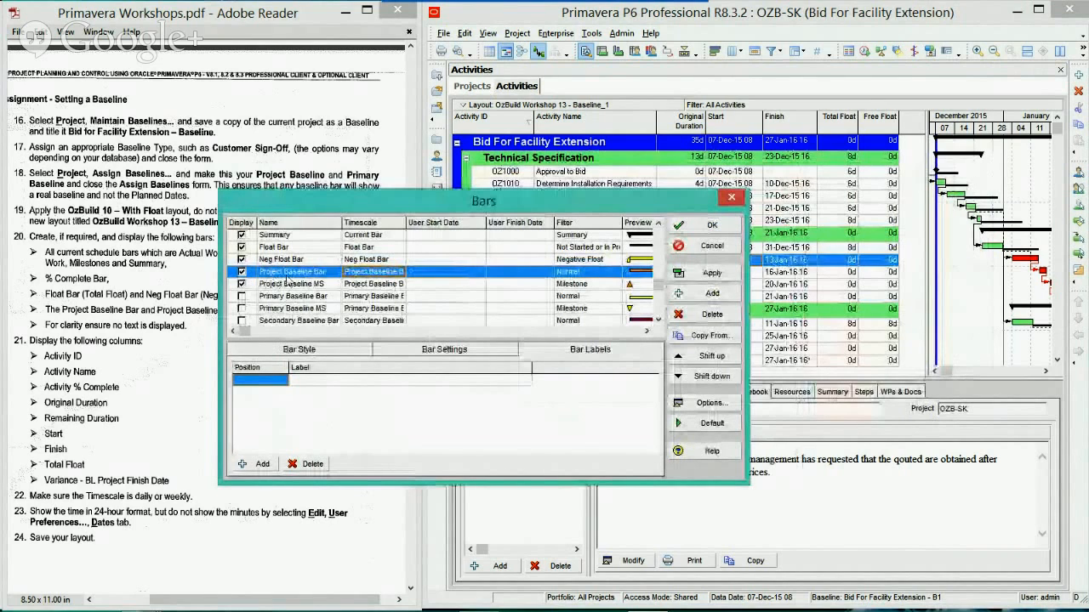
{"action": "left_click", "coordinate": [260, 464]}
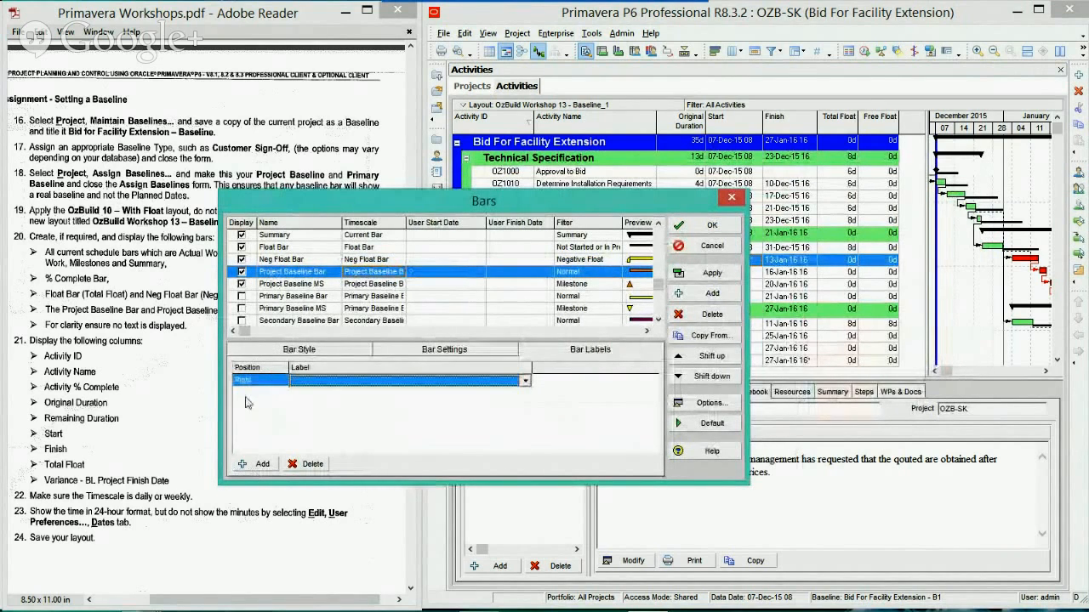
{"action": "left_click", "coordinate": [312, 381]}
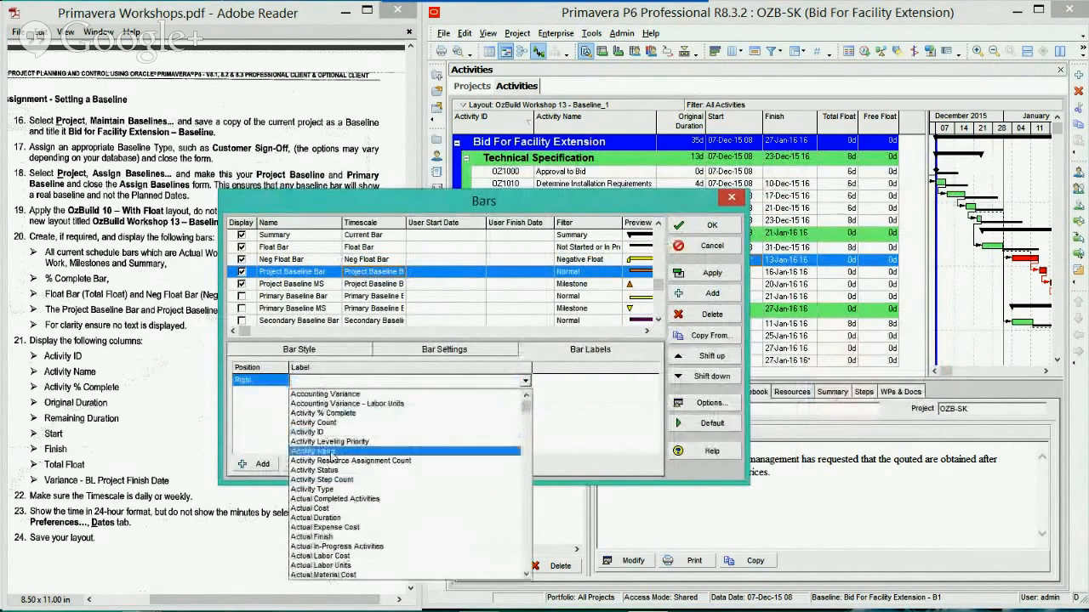
{"action": "left_click", "coordinate": [308, 432]}
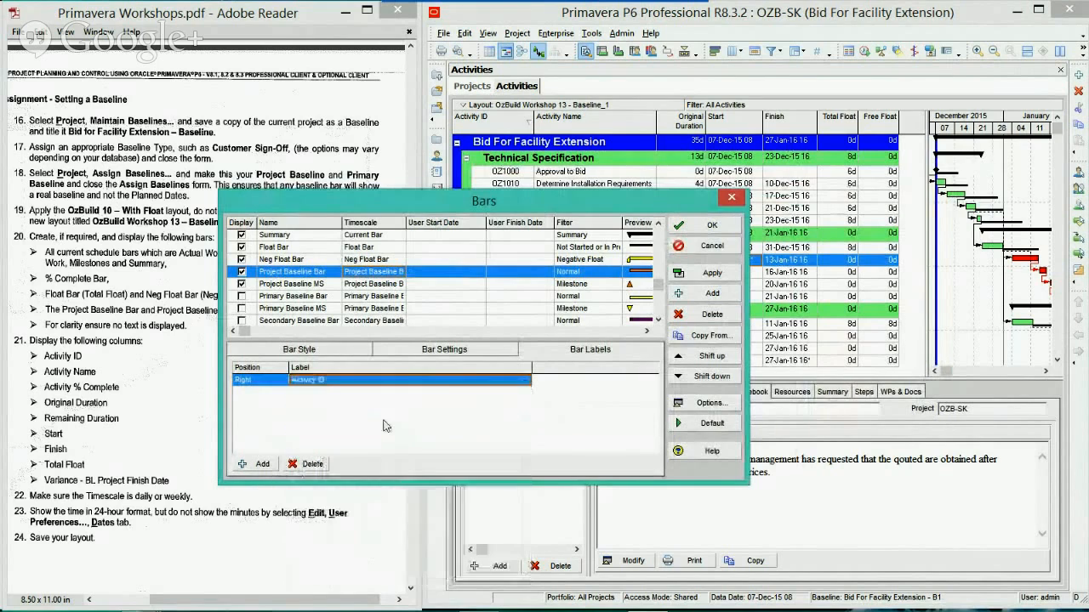
{"action": "left_click", "coordinate": [711, 273]}
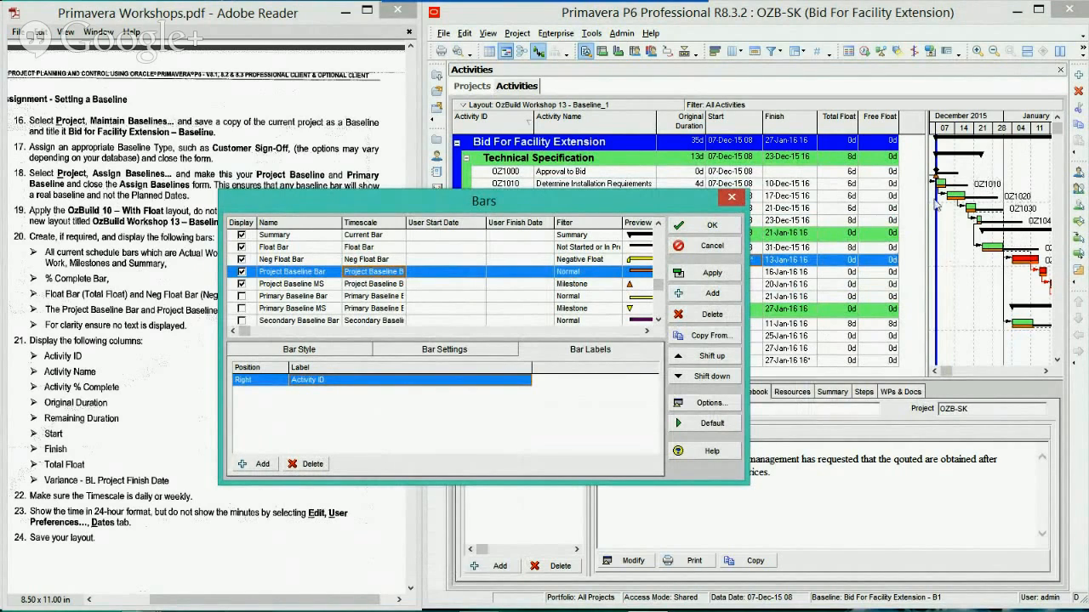
{"action": "left_click", "coordinate": [306, 464]}
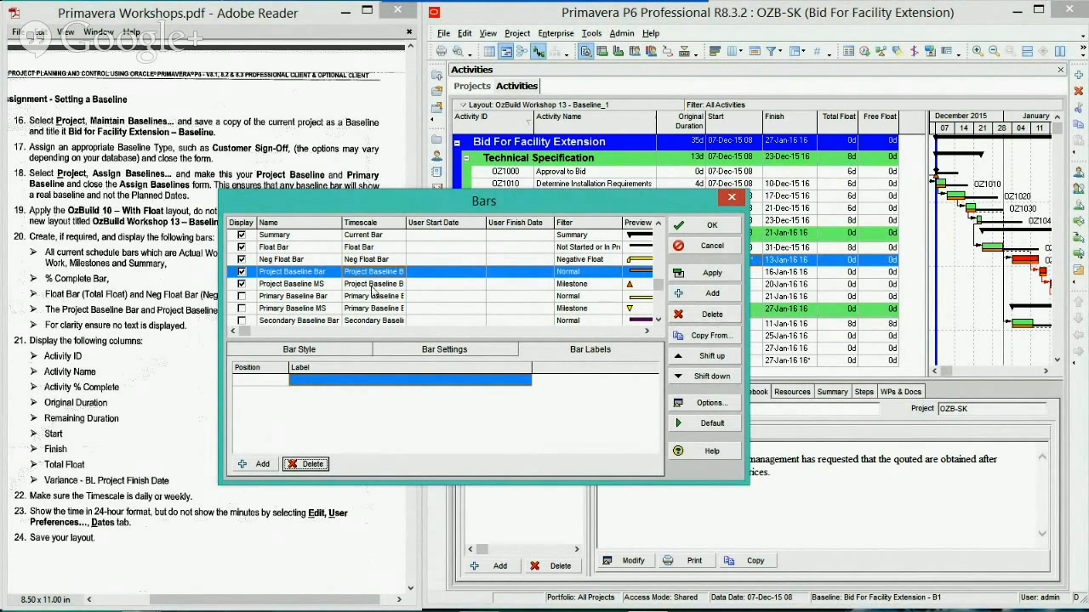
Accept the bar settings and close the Bars dialog
{"action": "left_click_drag", "start_coordinate": [452, 212], "coordinate": [641, 214]}
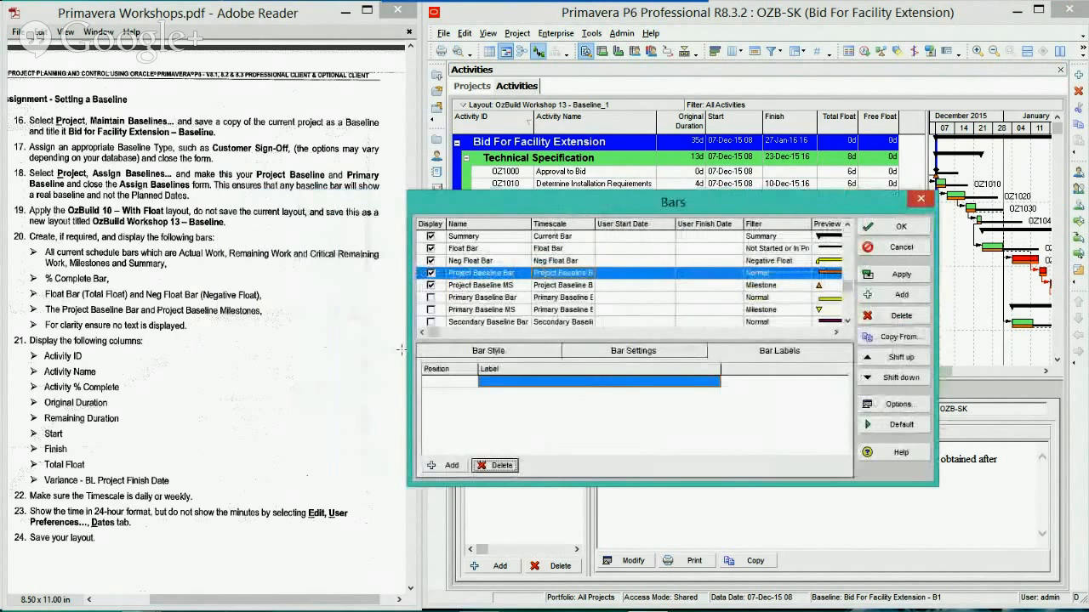
{"action": "left_click", "coordinate": [905, 227]}
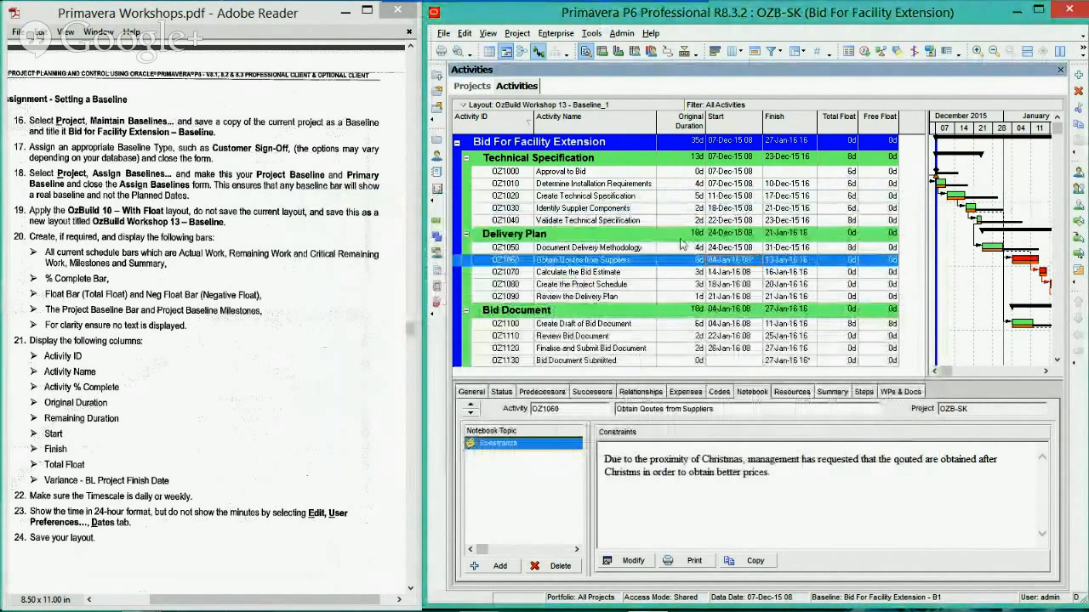
Open the column selection for the activity table and group the available options as a List
{"action": "right_click", "coordinate": [670, 246]}
{"action": "left_click", "coordinate": [681, 549]}
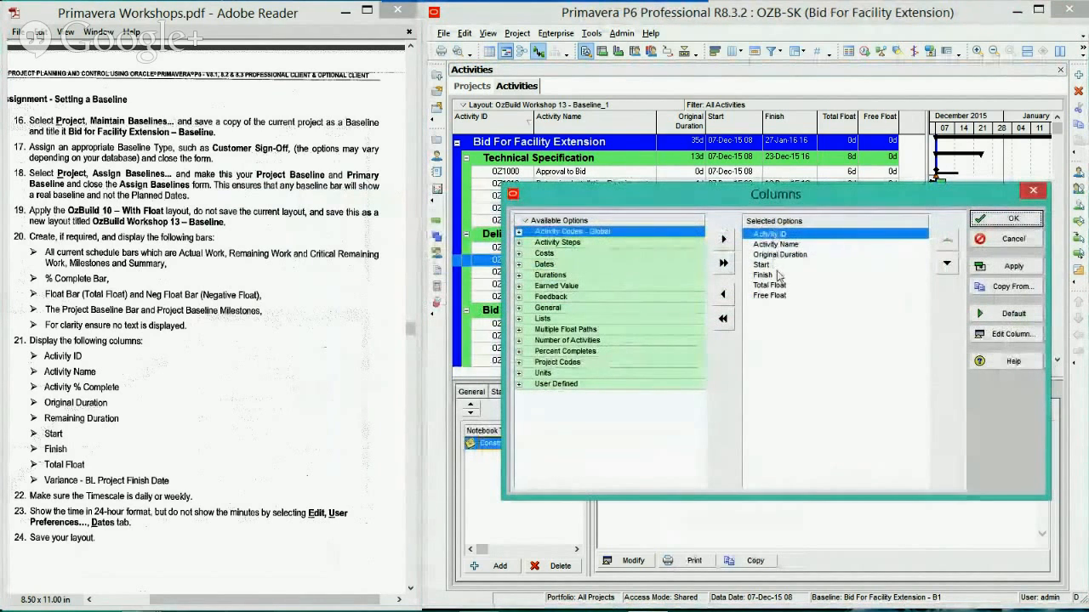
{"action": "right_click", "coordinate": [568, 223]}
{"action": "mouse_move", "coordinate": [596, 274]}
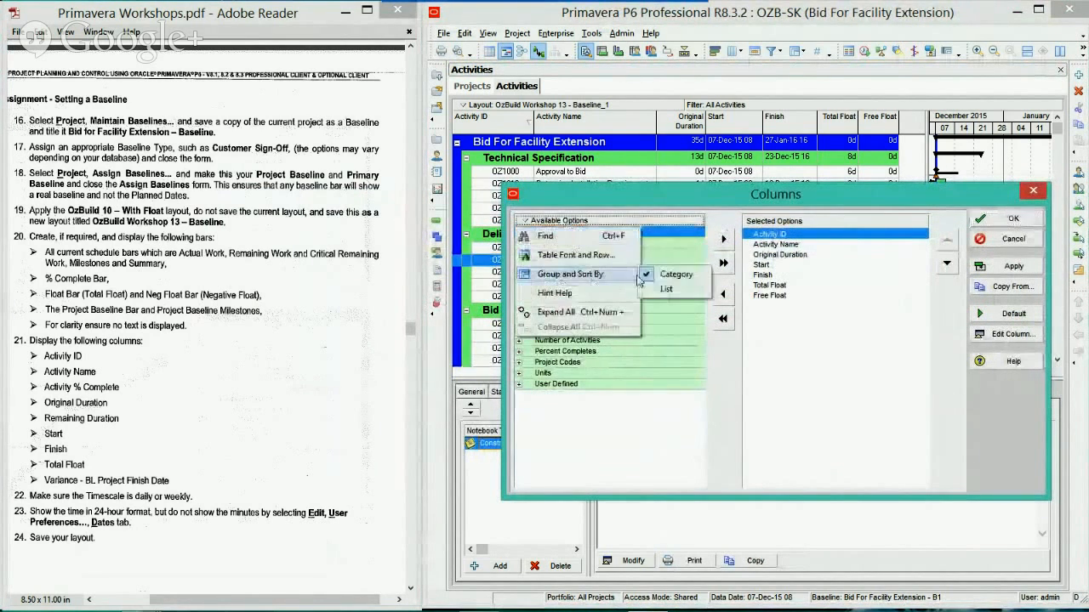
{"action": "left_click", "coordinate": [669, 289]}
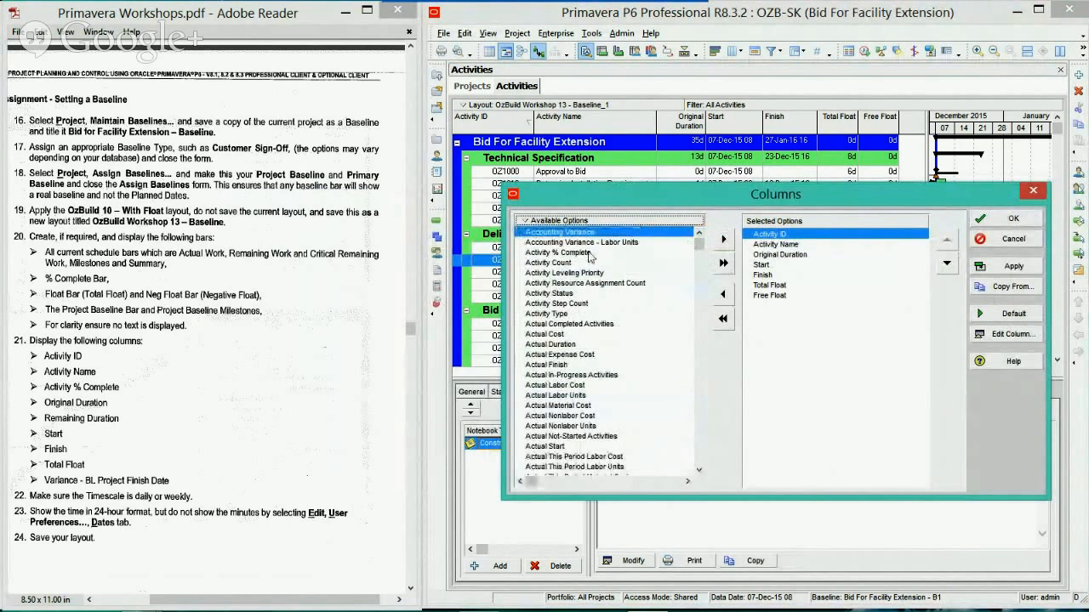
Add Activity % Complete after Activity Name and Remaining Duration after Original Duration in the selected columns
{"action": "left_click", "coordinate": [627, 253]}
{"action": "left_click_drag", "start_coordinate": [627, 253], "coordinate": [778, 260]}
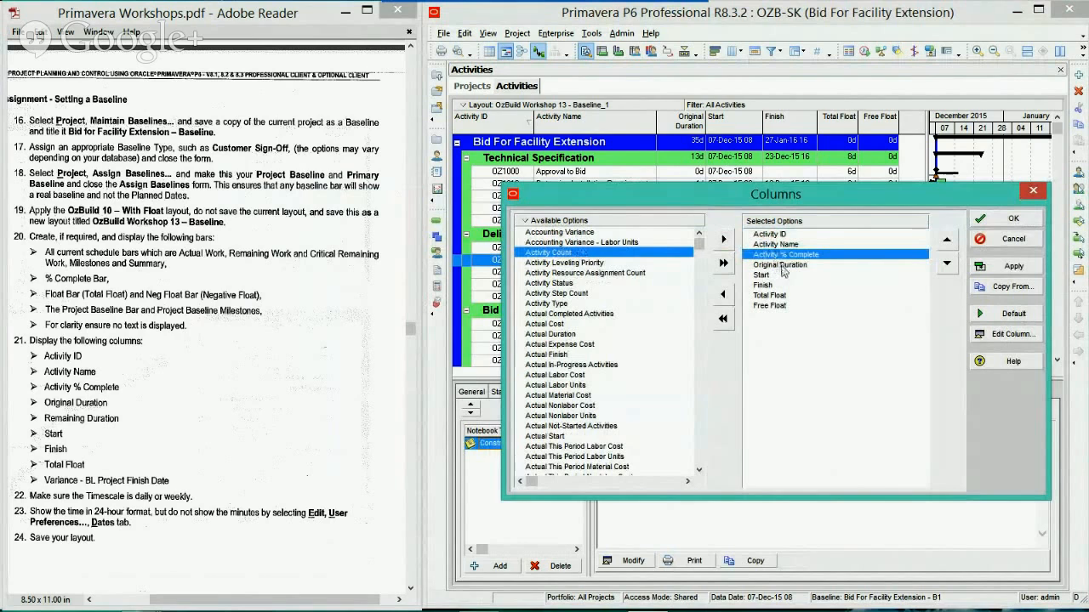
{"action": "left_click", "coordinate": [782, 266]}
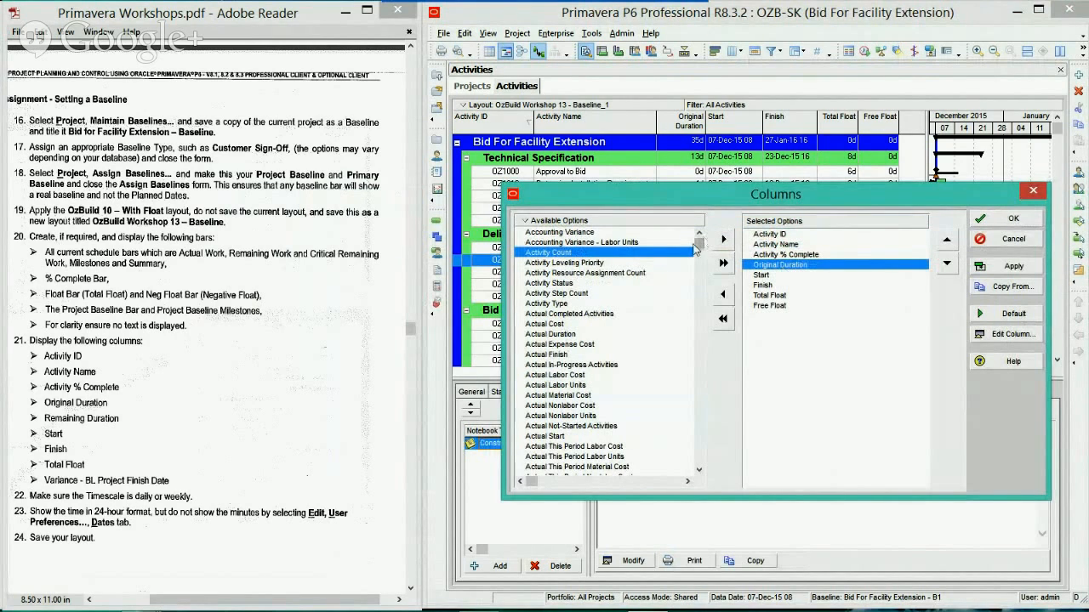
{"action": "left_click_drag", "start_coordinate": [695, 246], "coordinate": [680, 423]}
{"action": "scroll", "coordinate": [680, 422], "scroll_direction": "up", "scroll_amount": 3}
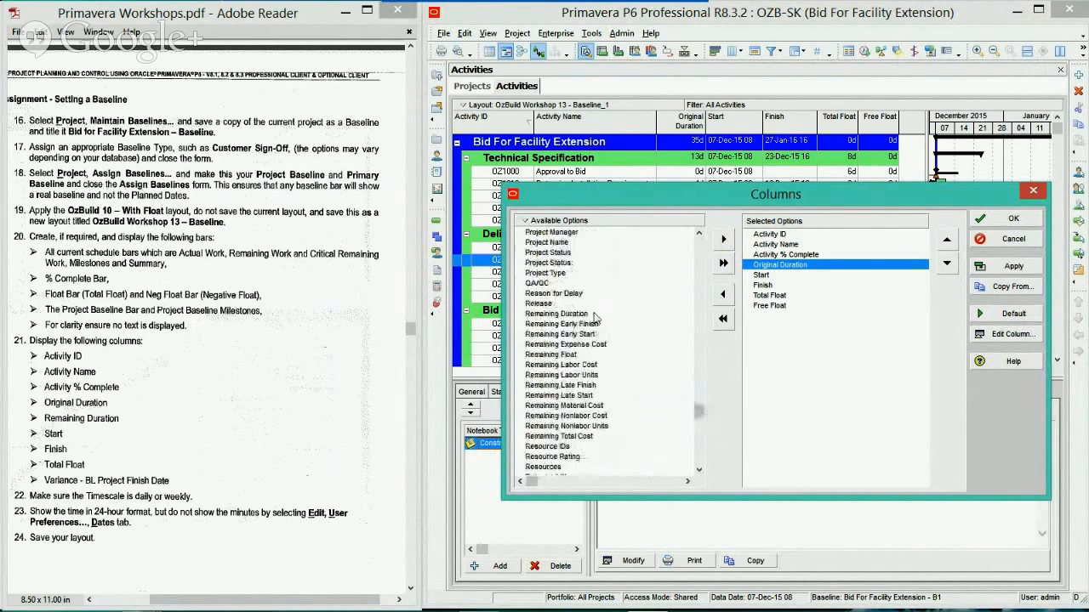
{"action": "left_click_drag", "start_coordinate": [562, 314], "coordinate": [770, 284]}
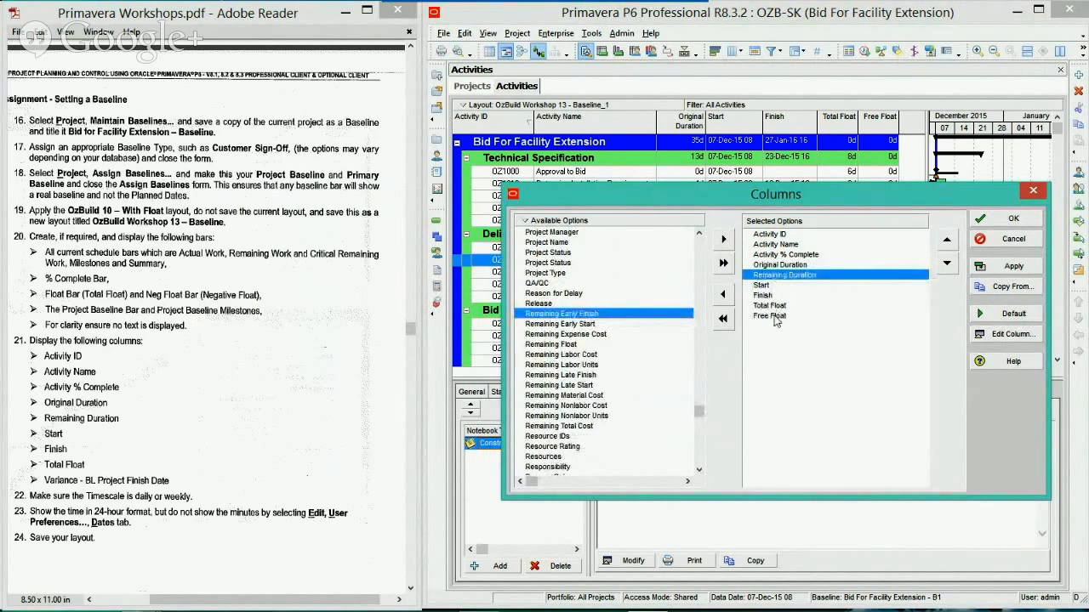
Remove Free Float from the selected columns, add Variance - BL Project Finish Date after Total Float, and accept the column selection
{"action": "double_click", "coordinate": [770, 317]}
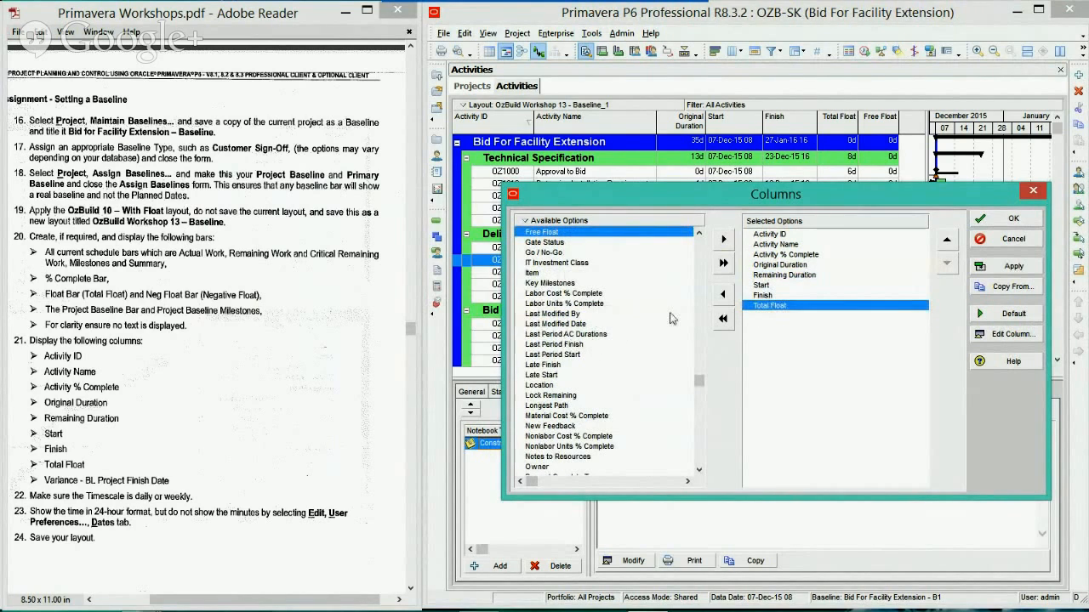
{"action": "left_click_drag", "start_coordinate": [705, 381], "coordinate": [690, 457]}
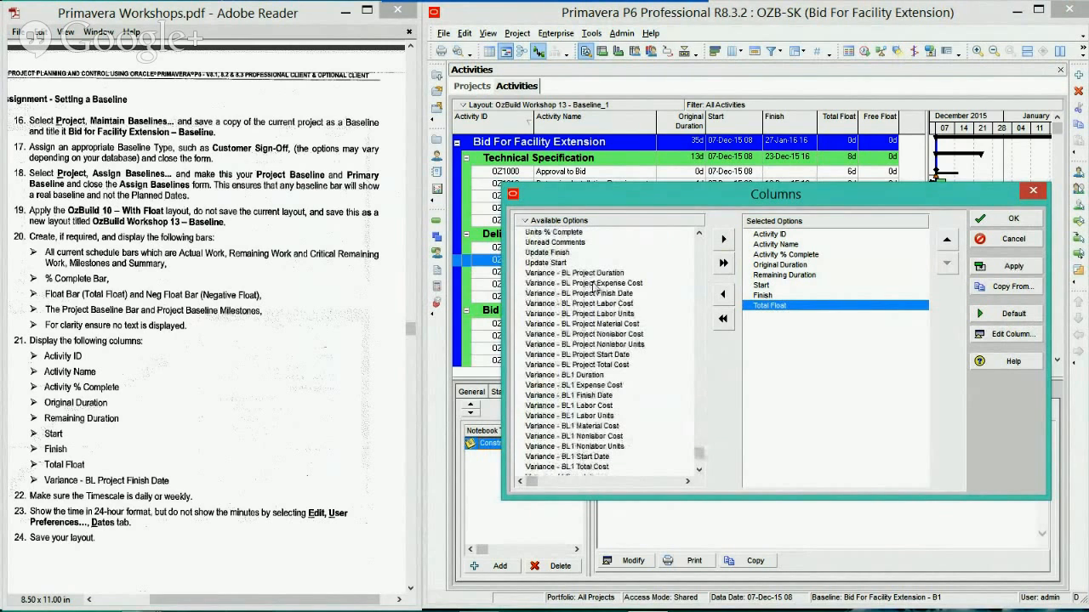
{"action": "left_click_drag", "start_coordinate": [601, 294], "coordinate": [774, 326]}
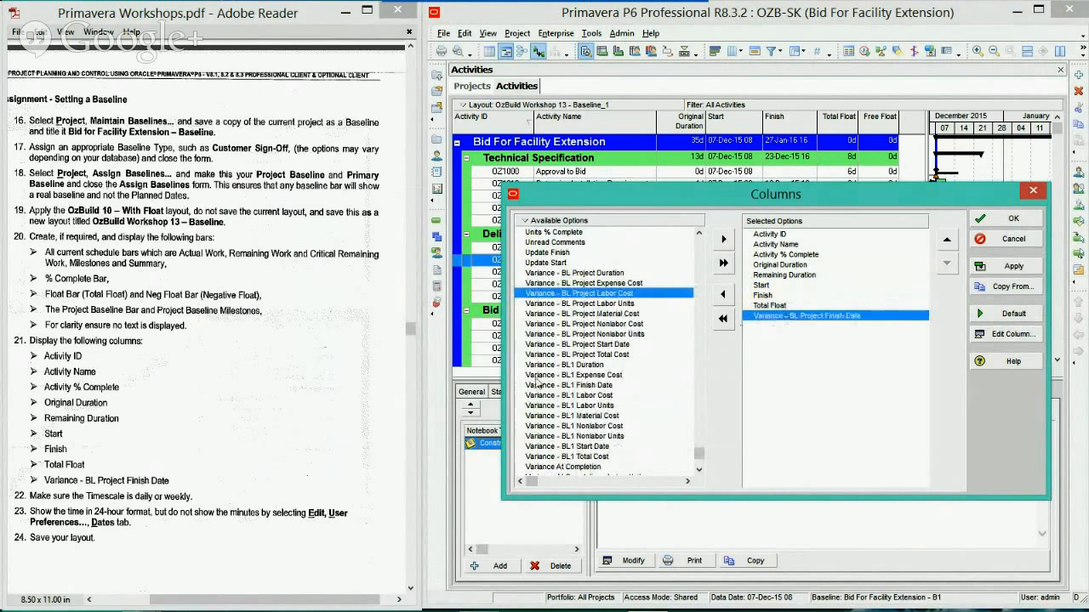
{"action": "left_click", "coordinate": [1008, 220]}
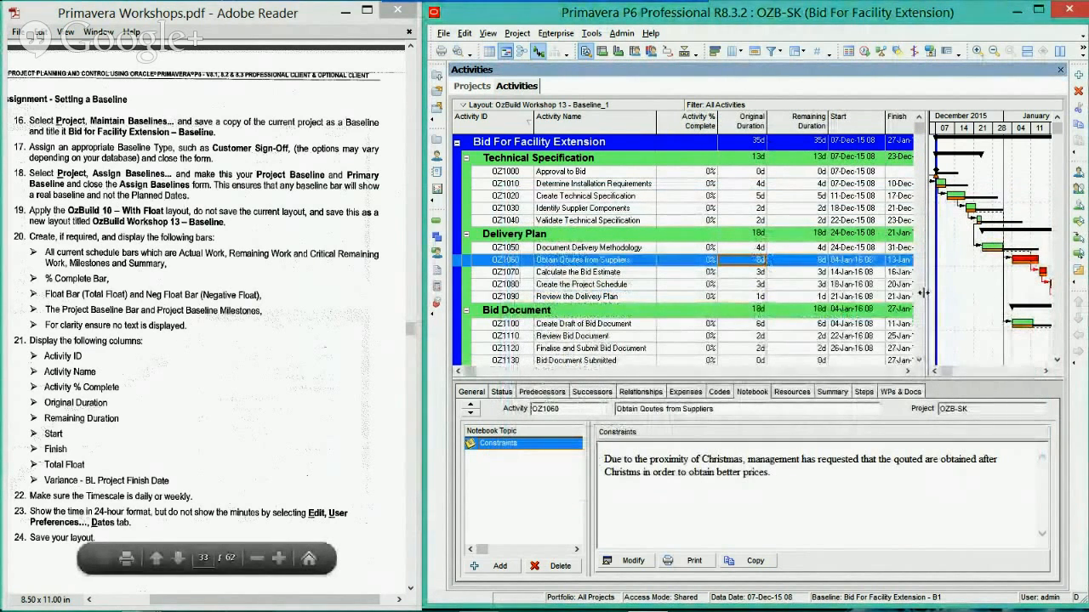
Review the Gantt timescale and table columns, and check the Dates user preferences for 24-hour time without minutes
{"action": "left_click_drag", "start_coordinate": [730, 309], "coordinate": [733, 309]}
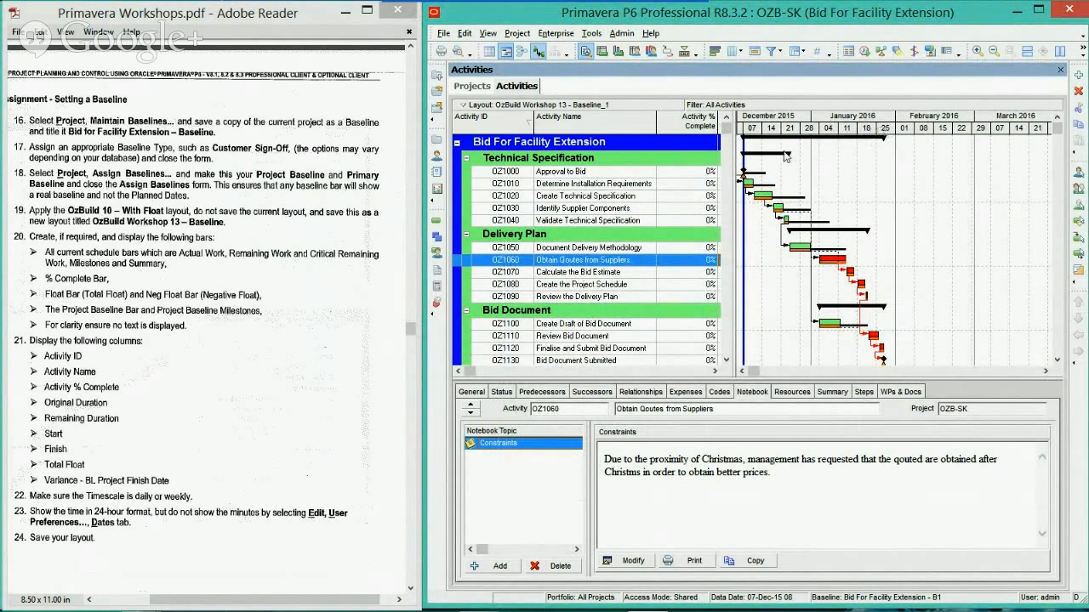
{"action": "left_click_drag", "start_coordinate": [726, 204], "coordinate": [942, 194]}
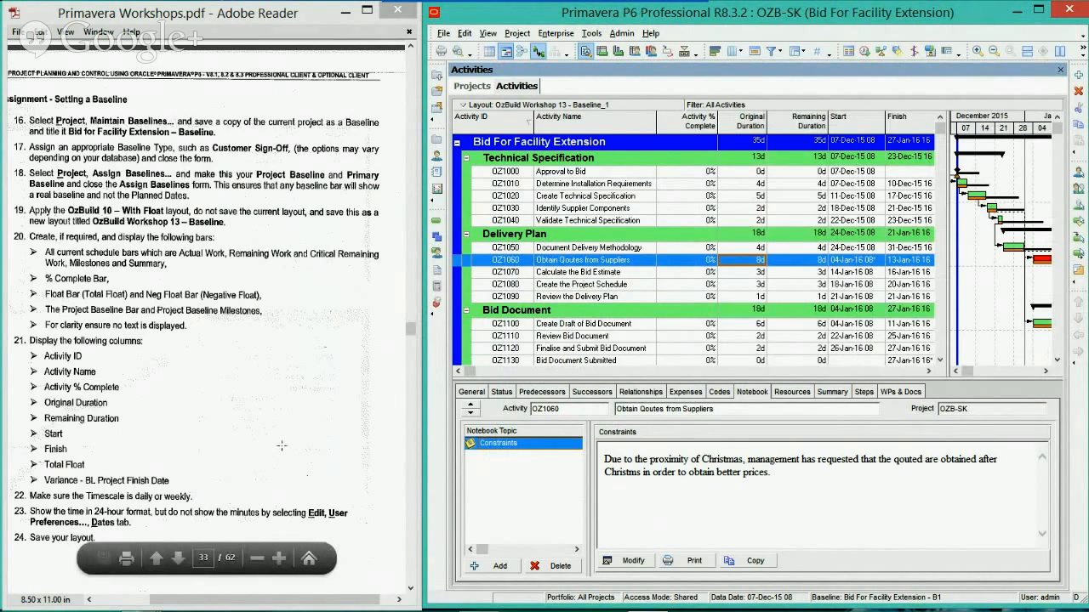
{"action": "left_click", "coordinate": [464, 33]}
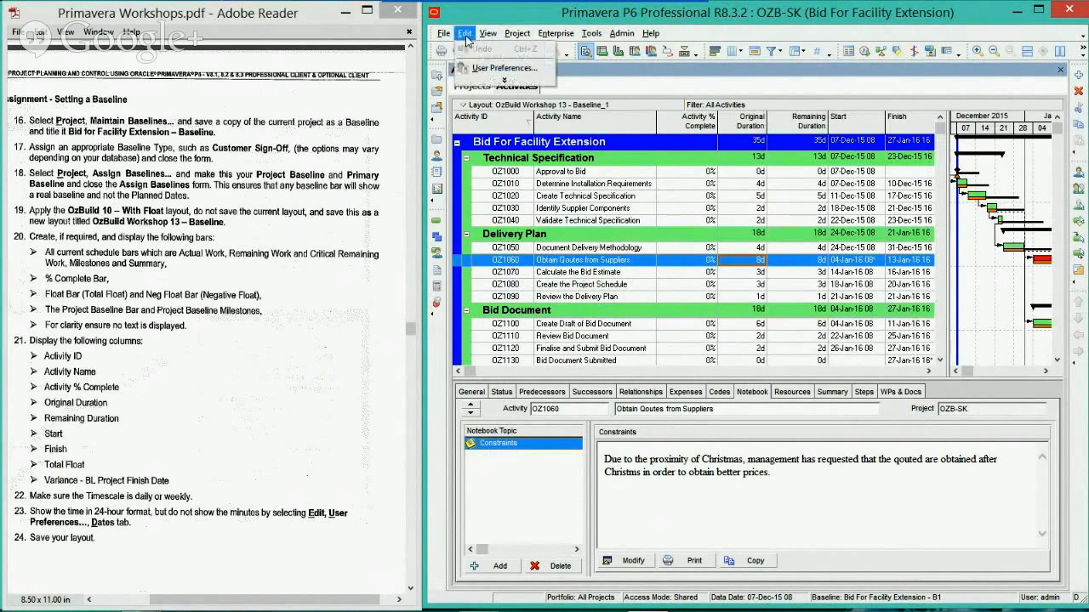
{"action": "left_click", "coordinate": [490, 70]}
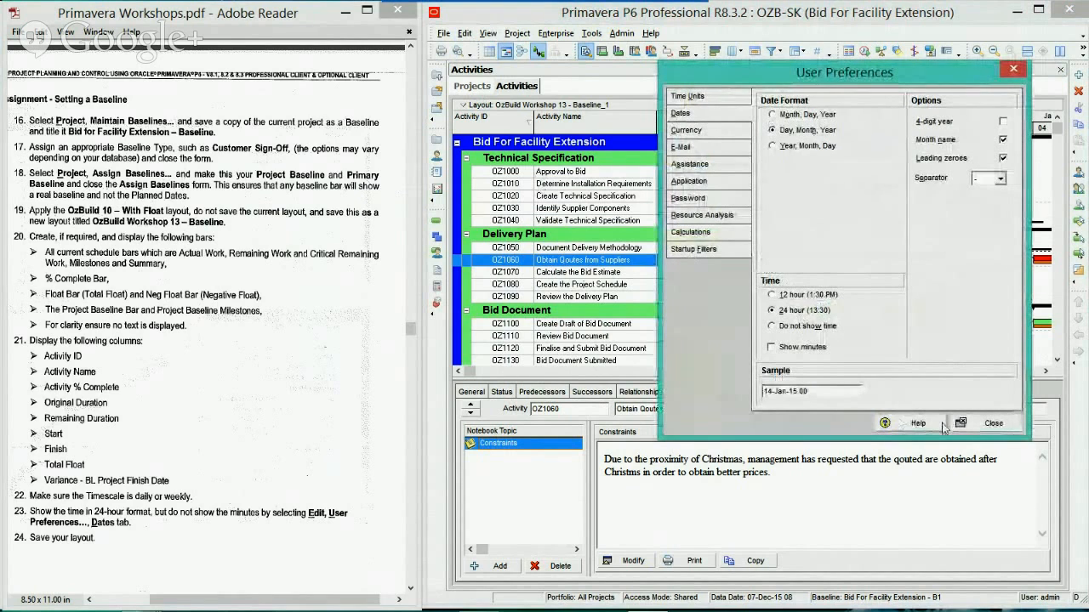
{"action": "left_click", "coordinate": [986, 423]}
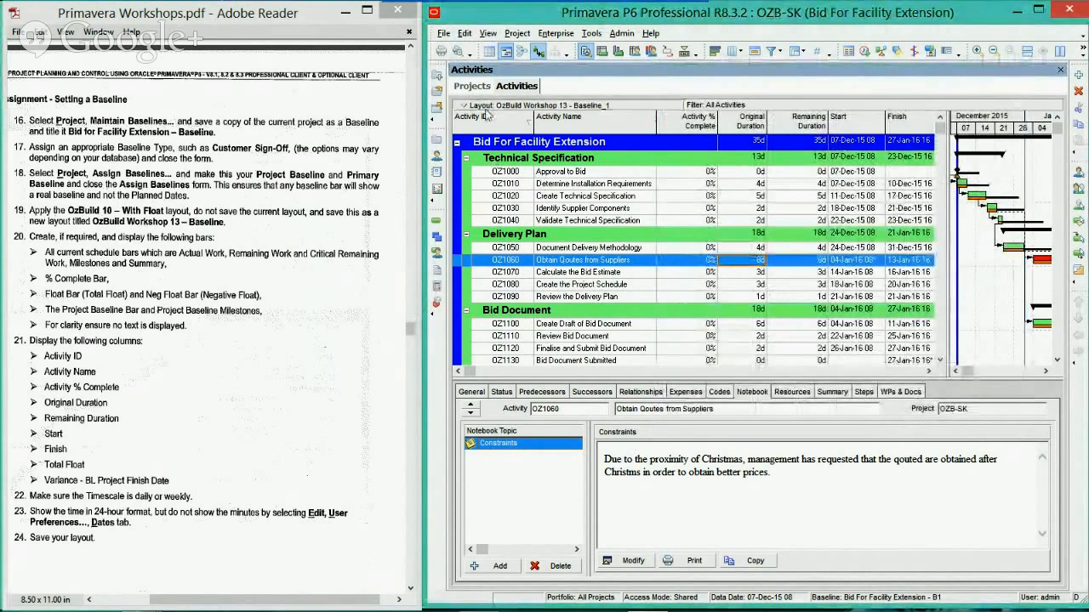
Save the current OzBuild Workshop 13 - Baseline_1 layout with its changed bars and columns
{"action": "left_click", "coordinate": [496, 105]}
{"action": "mouse_move", "coordinate": [489, 120]}
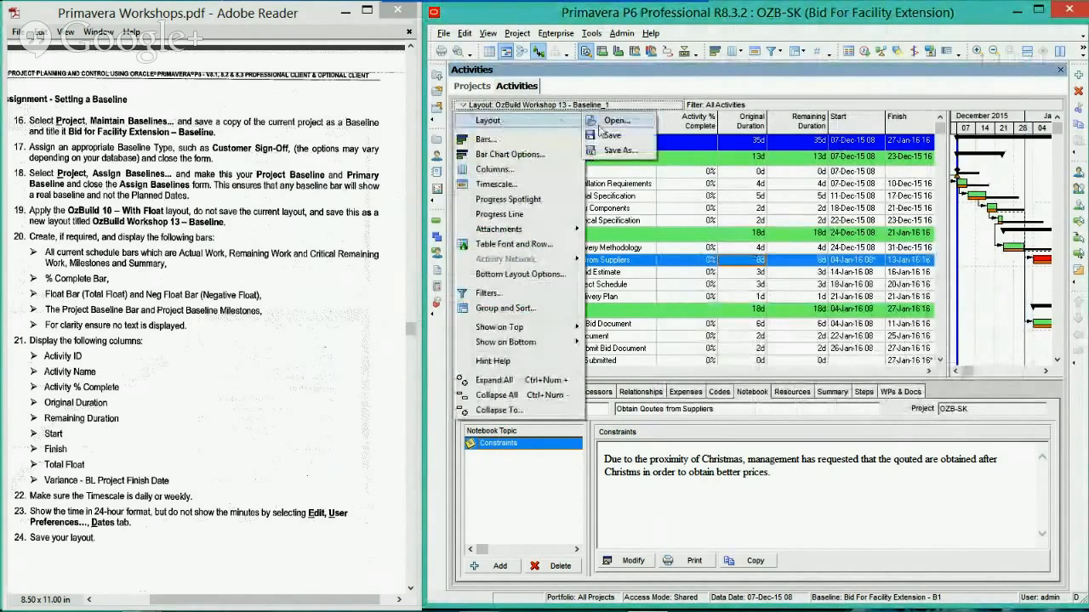
{"action": "left_click", "coordinate": [608, 138]}
Switch to the workshop PDF in Adobe Reader and bring the full item 25 answer table and bar chart into view
{"action": "scroll", "coordinate": [166, 313], "scroll_direction": "down", "scroll_amount": 5}
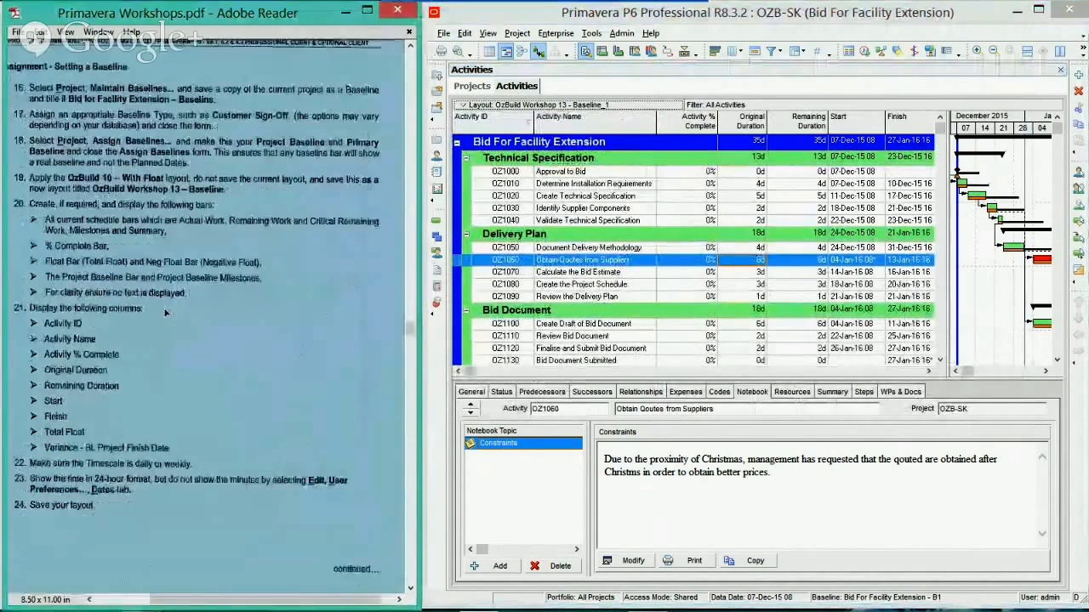
{"action": "scroll", "coordinate": [166, 313], "scroll_direction": "down", "scroll_amount": 7}
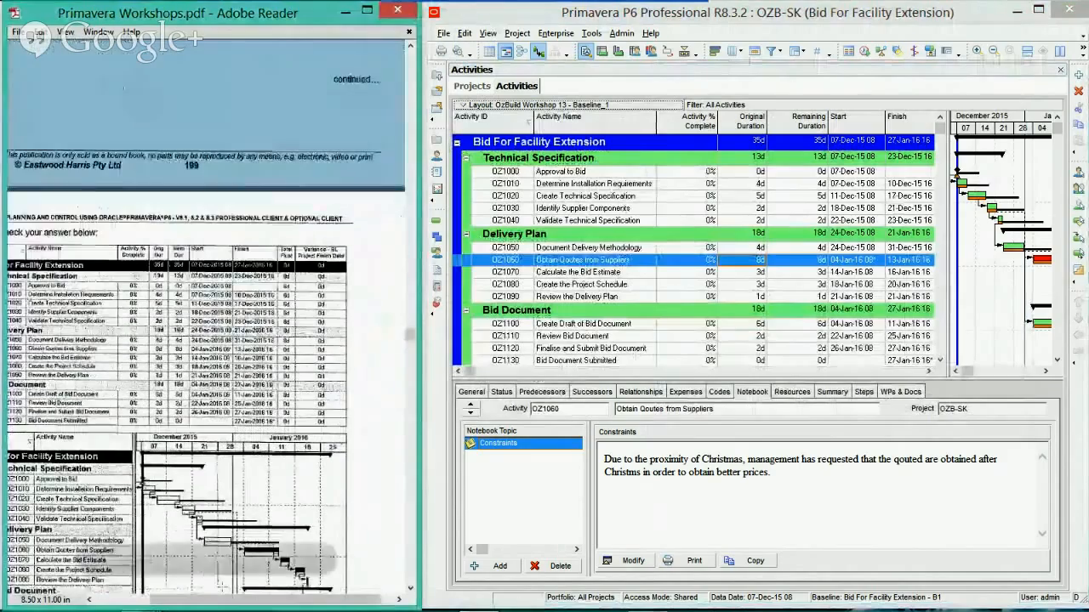
{"action": "left_click_drag", "start_coordinate": [227, 601], "coordinate": [200, 601]}
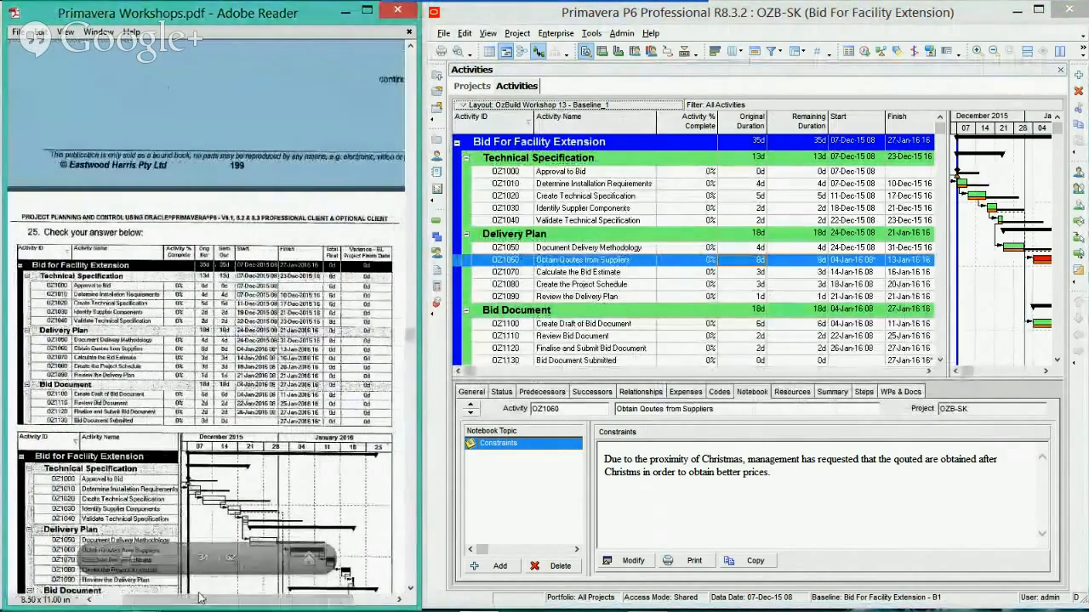
{"action": "scroll", "coordinate": [173, 275], "scroll_direction": "down", "scroll_amount": 4}
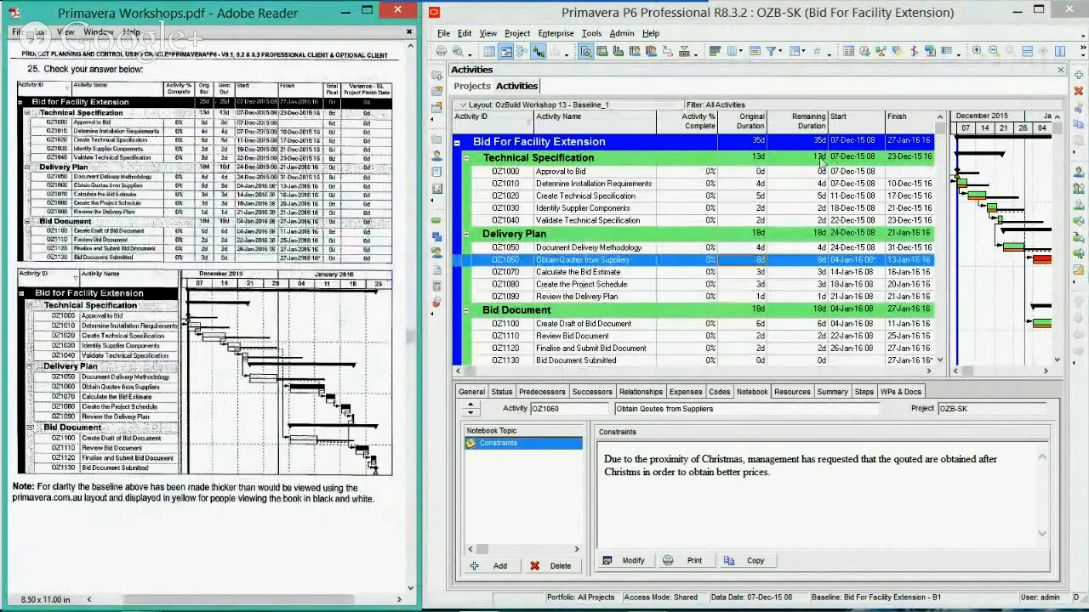
Compare the activity table's columns and the Gantt bars in Primavera P6 with the workshop's printed answer
{"action": "left_click", "coordinate": [931, 296]}
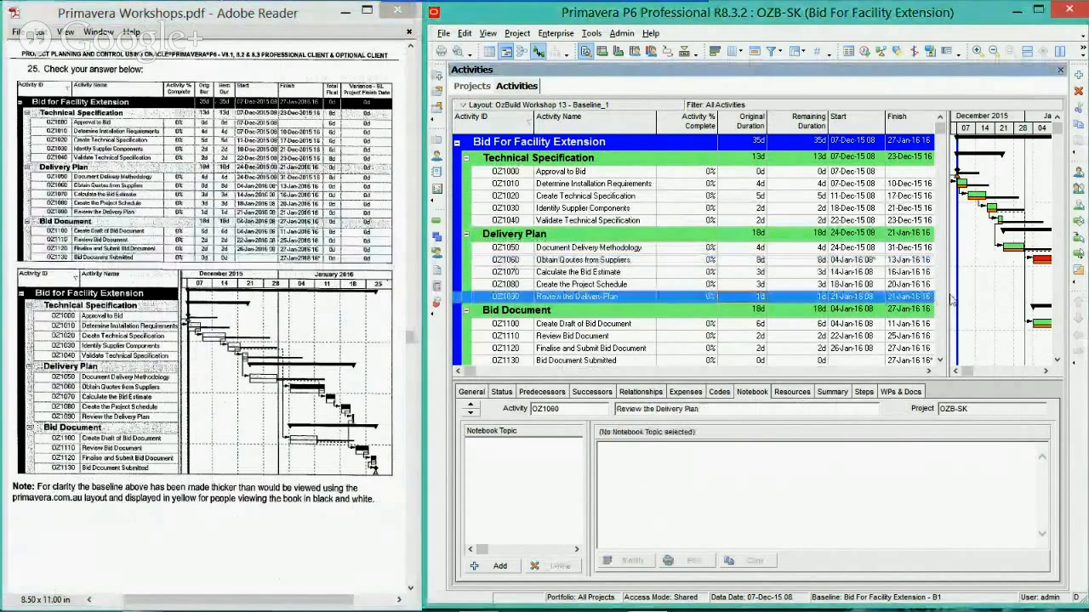
{"action": "left_click_drag", "start_coordinate": [950, 300], "coordinate": [1017, 305]}
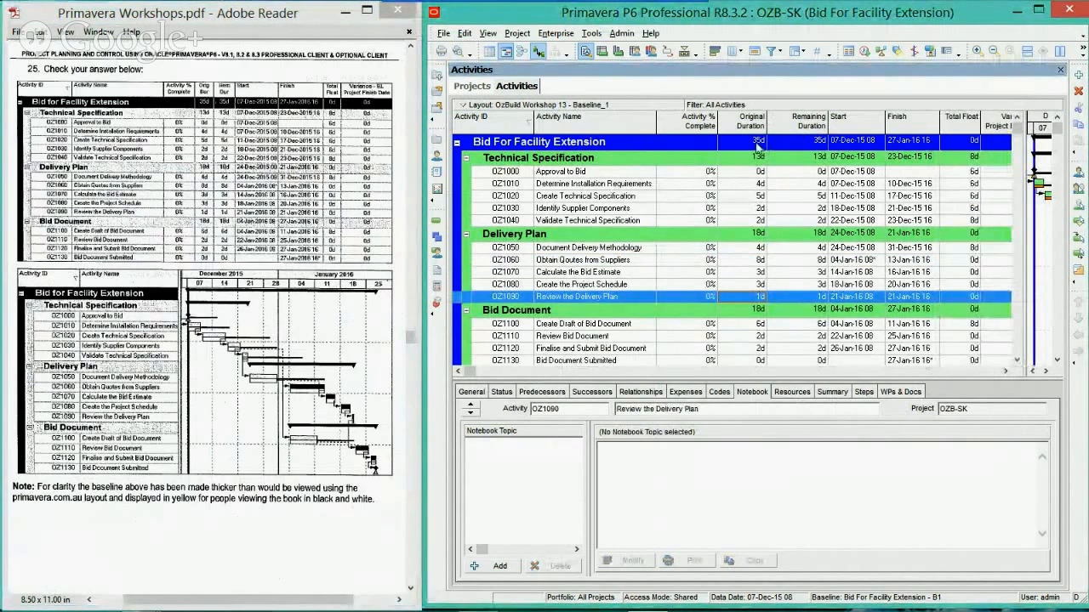
{"action": "left_click", "coordinate": [759, 160]}
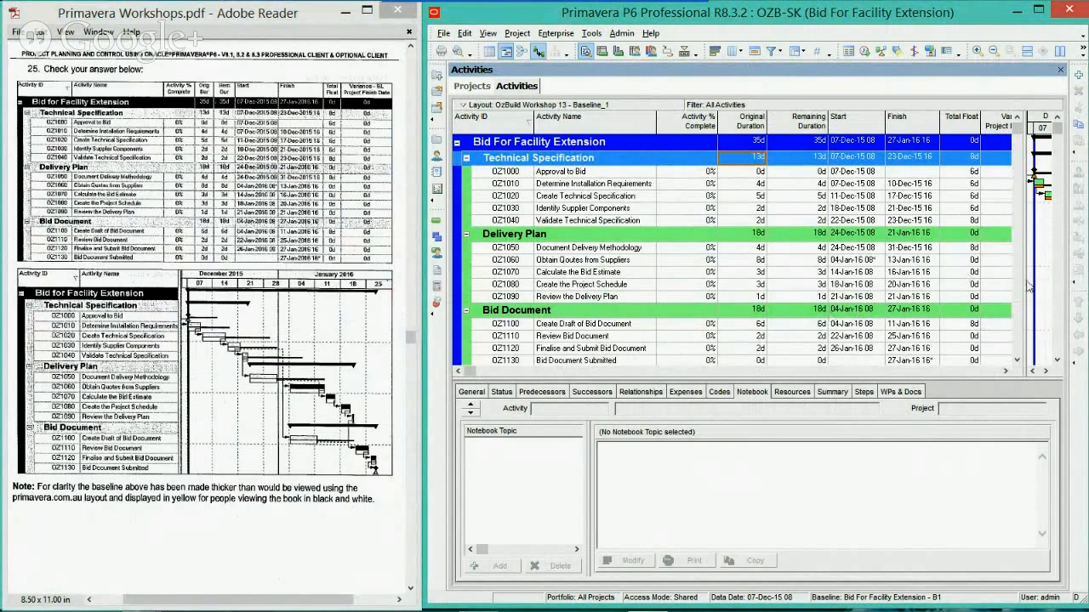
{"action": "left_click_drag", "start_coordinate": [1026, 289], "coordinate": [735, 311]}
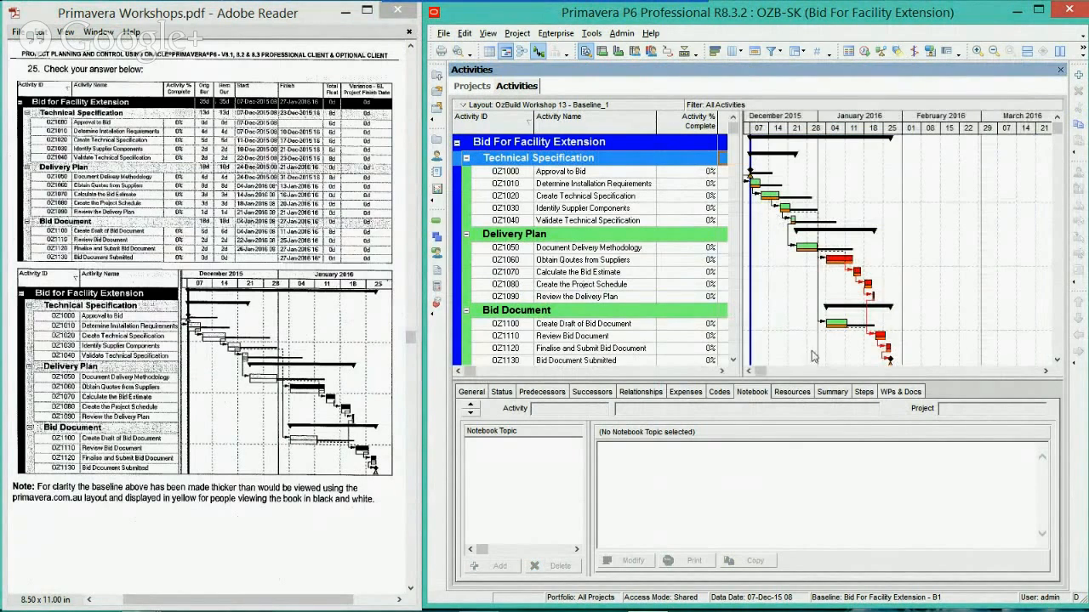
{"action": "left_click", "coordinate": [749, 371]}
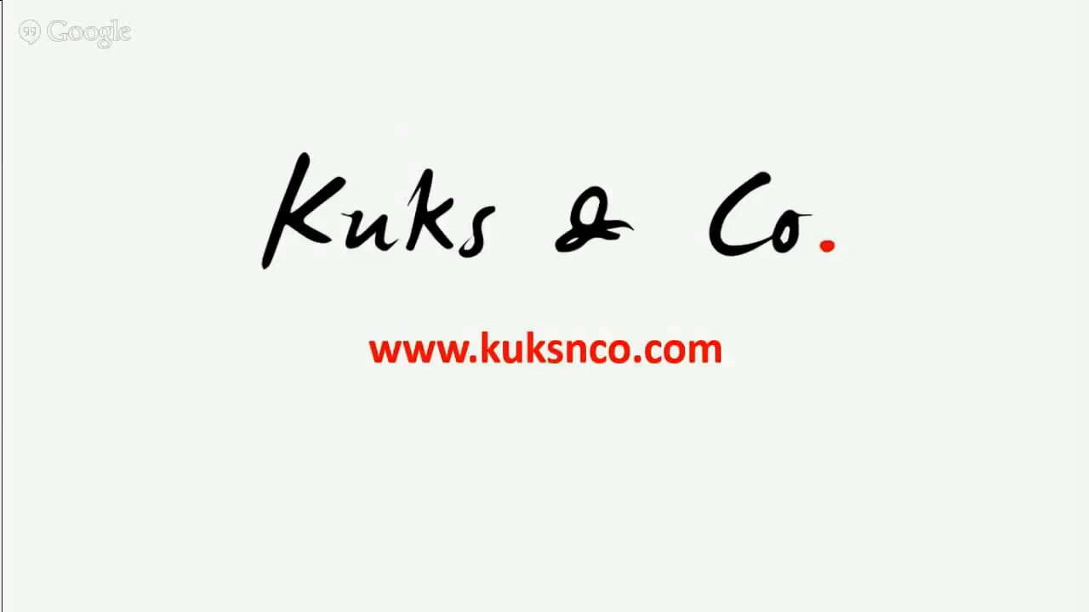